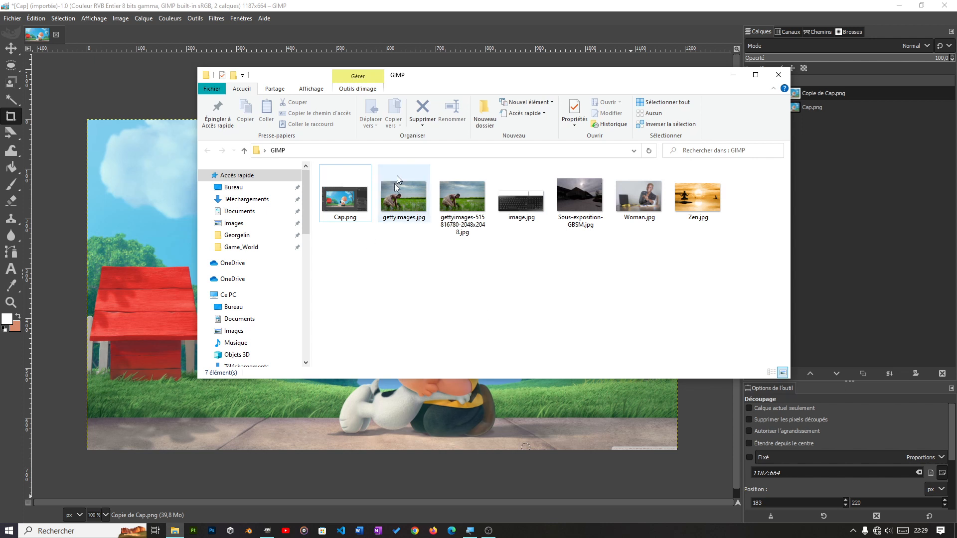
Switch to GIMP and close the Cap image, discarding its unsaved changes
mouse_move(453, 73)
left_mouse_down()
mouse_move(472, 101)
mouse_move(455, 92)
left_mouse_up()
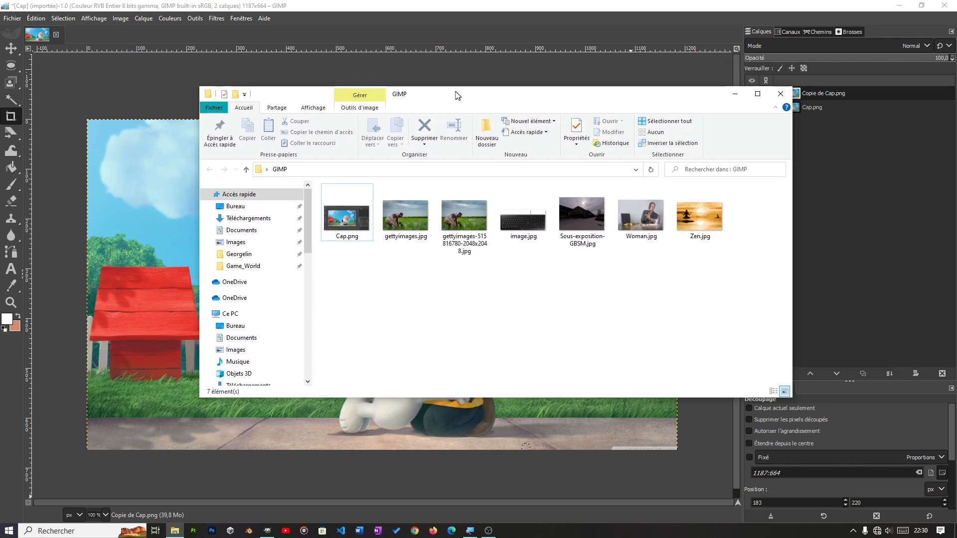
left_click(108, 178)
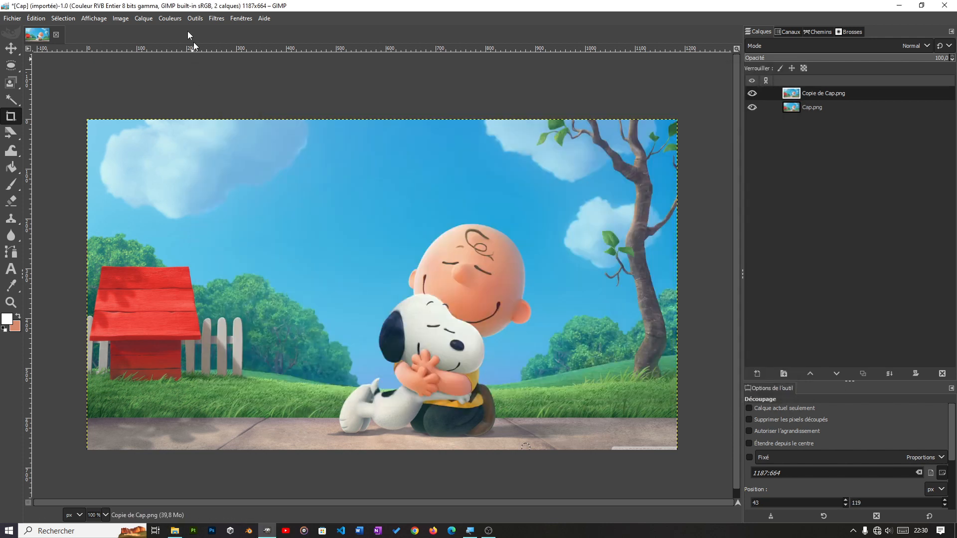
left_click(55, 36)
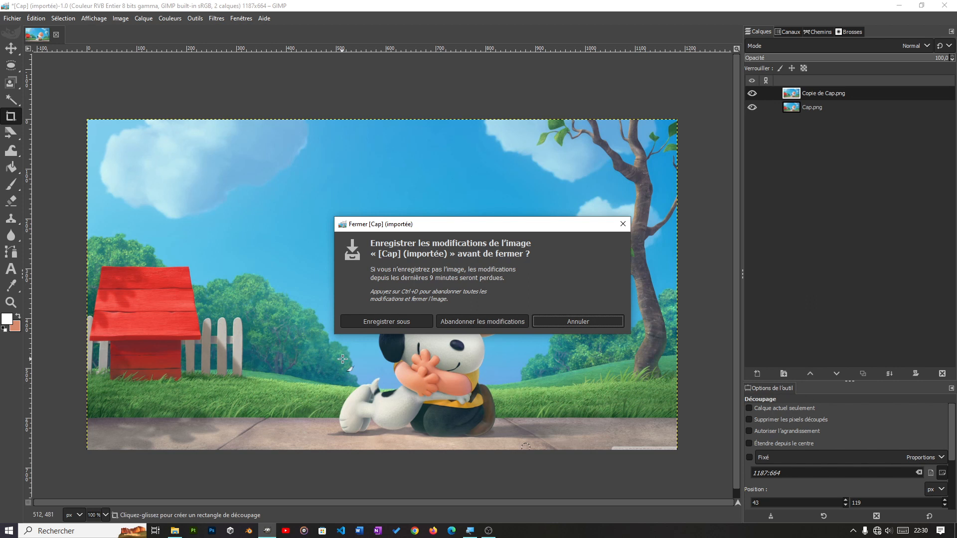
left_click(455, 322)
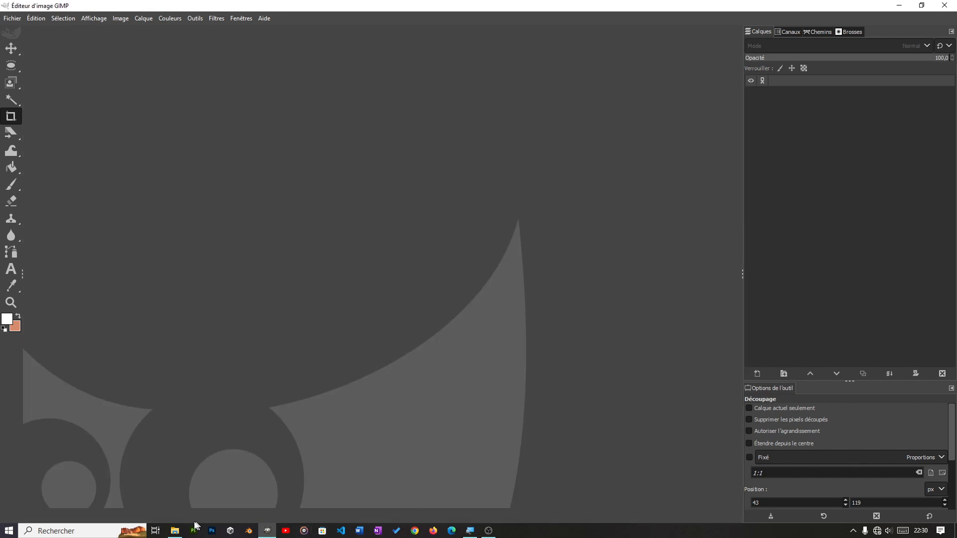
left_click(174, 530)
left_click_drag(514, 99, 444, 90)
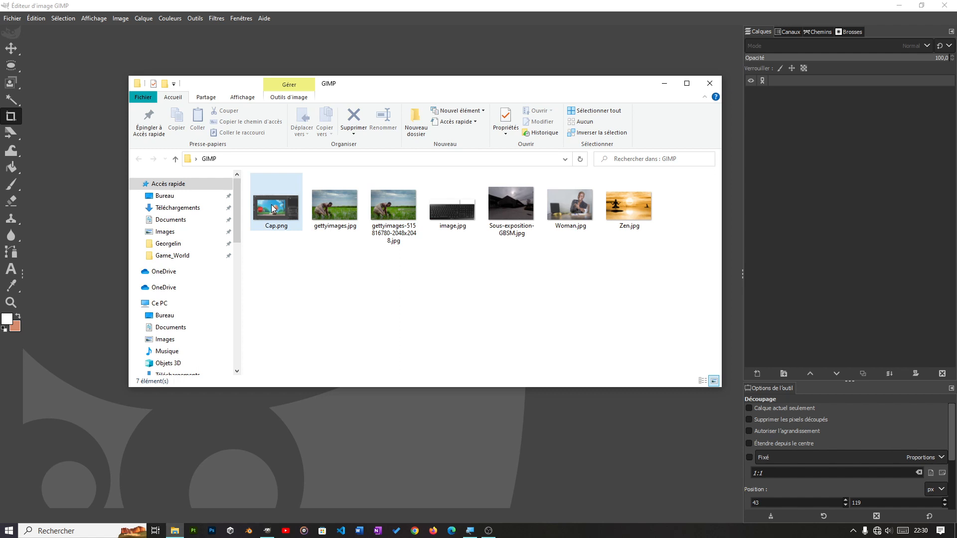
left_click(13, 21)
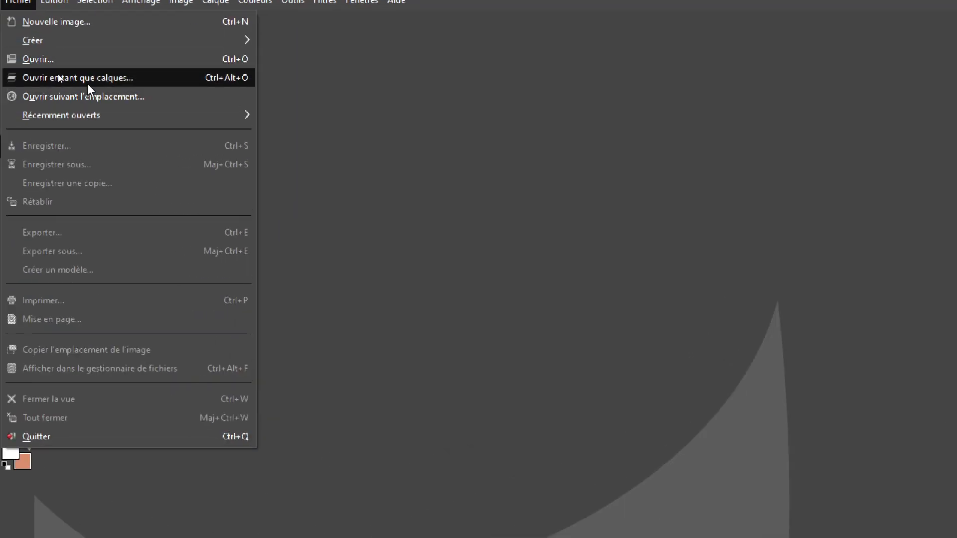
left_click(40, 59)
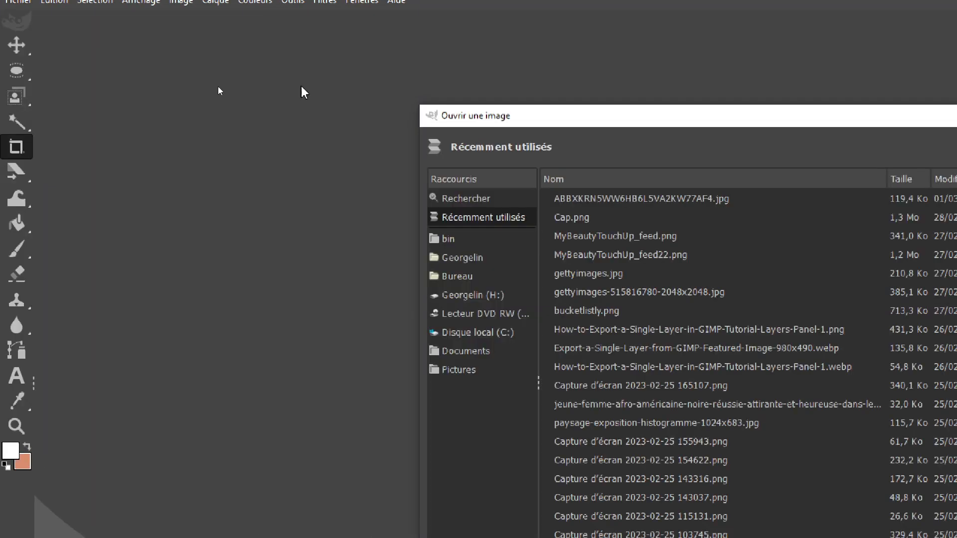
left_click_drag(636, 107, 461, 56)
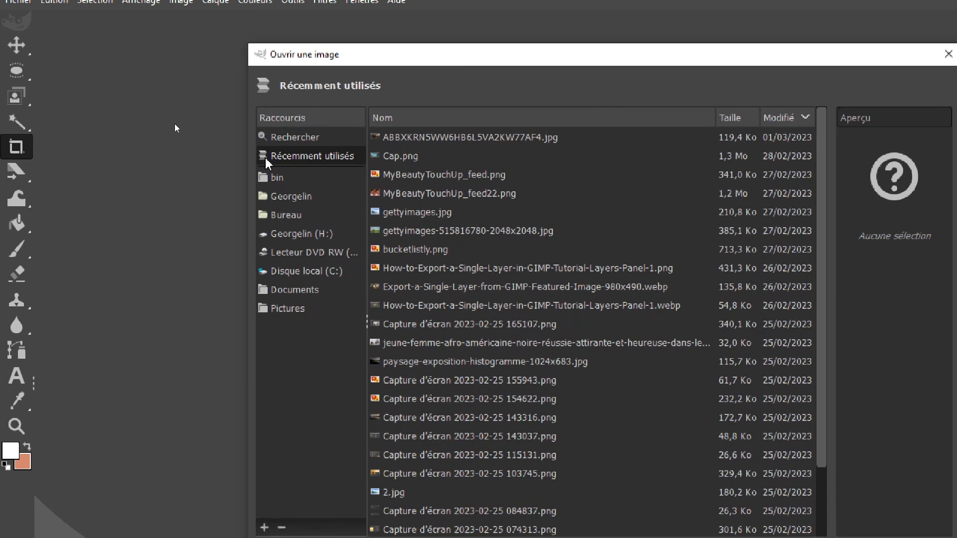
left_click(294, 219)
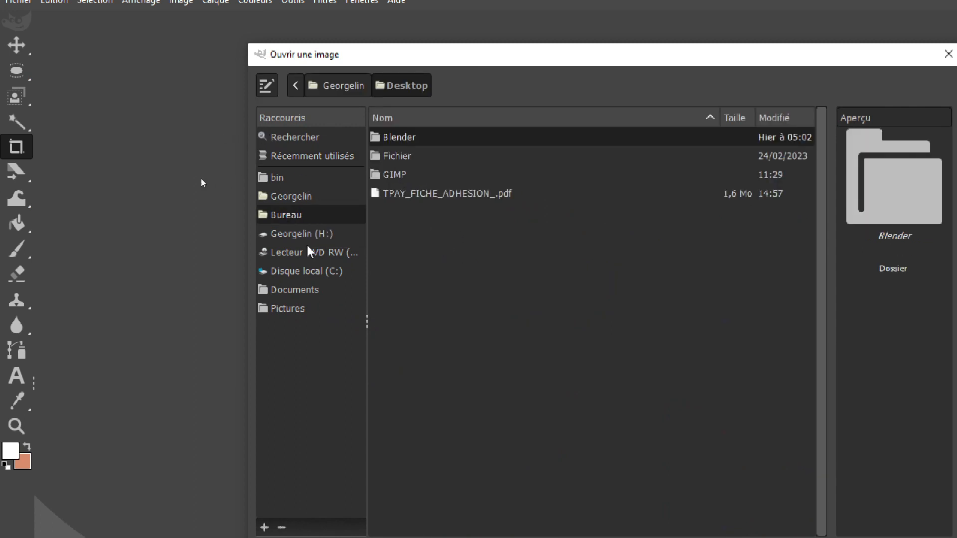
double_click(426, 174)
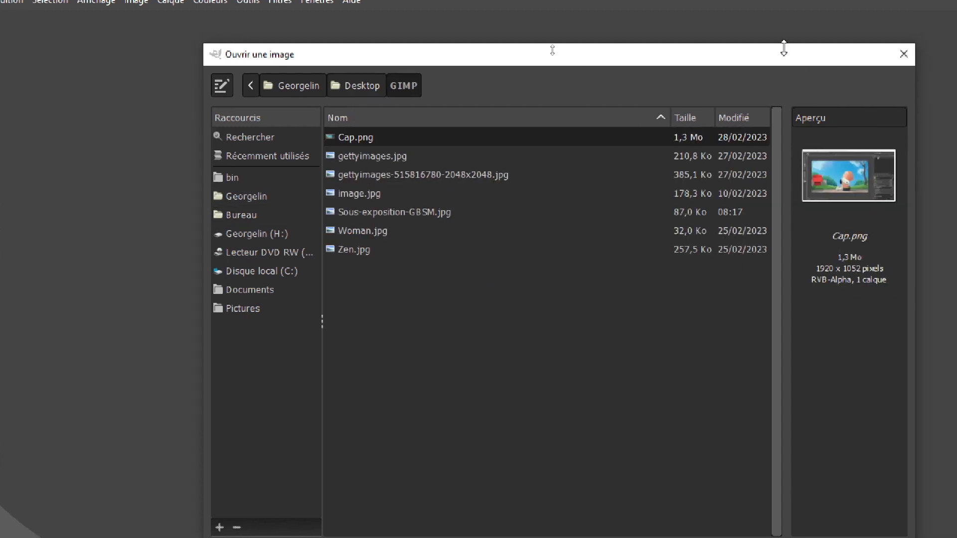
left_click_drag(772, 47, 731, 75)
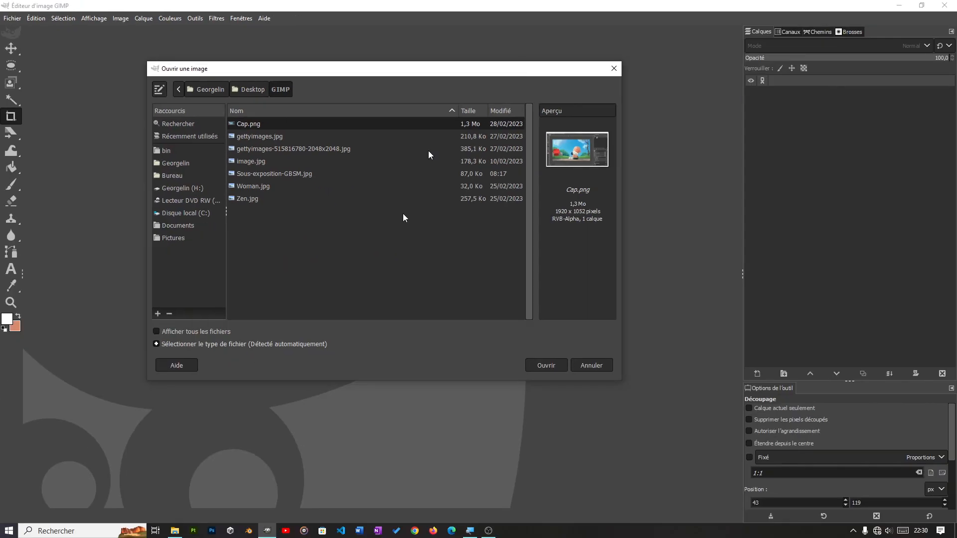
left_click(561, 362)
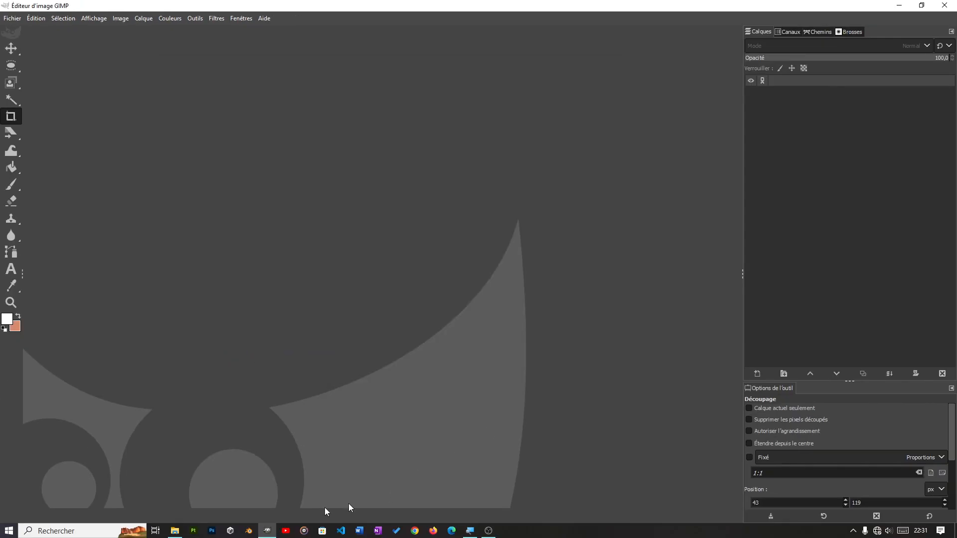
Switch to File Explorer and bring Cap.png from the GIMP folder into the empty GIMP canvas as a new image
left_click(175, 531)
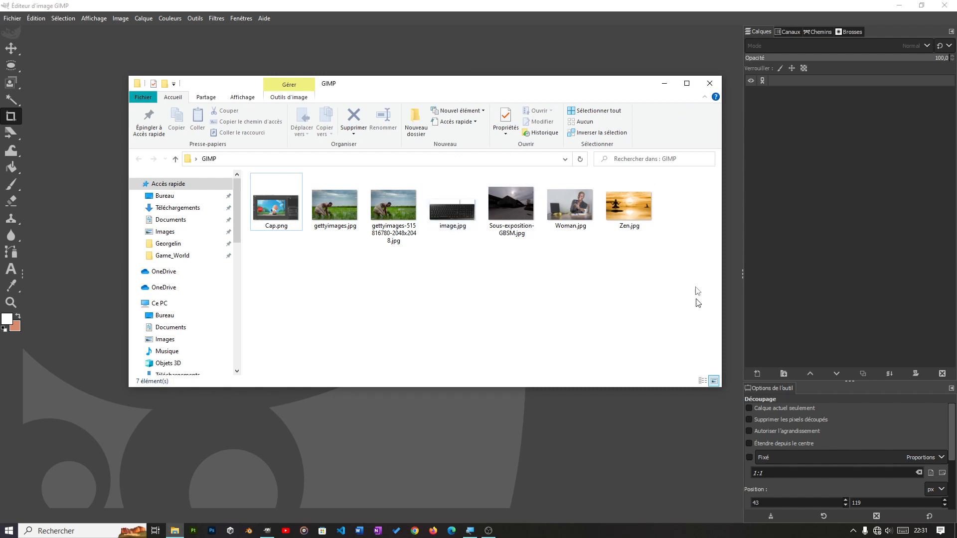
left_click_drag(397, 85, 535, 94)
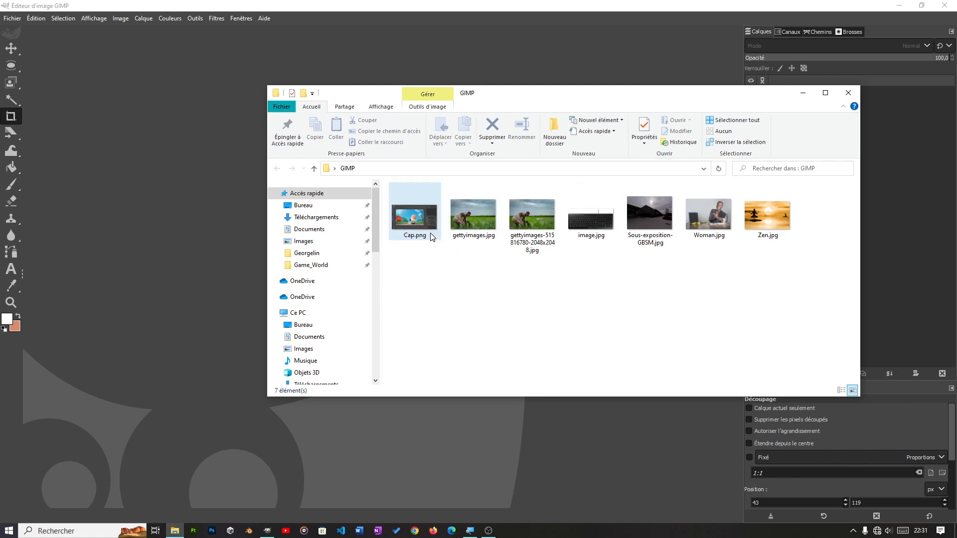
left_click(417, 223)
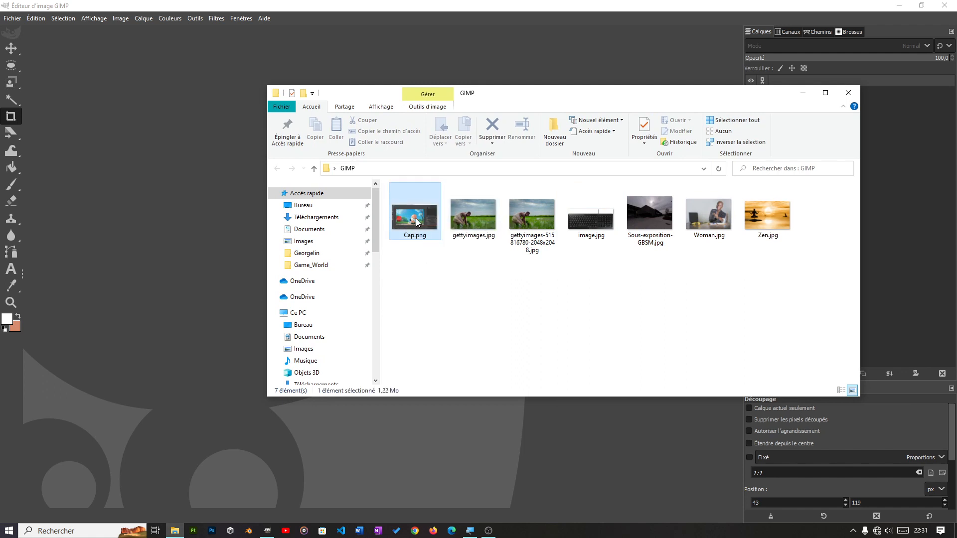
left_click_drag(417, 223, 186, 252)
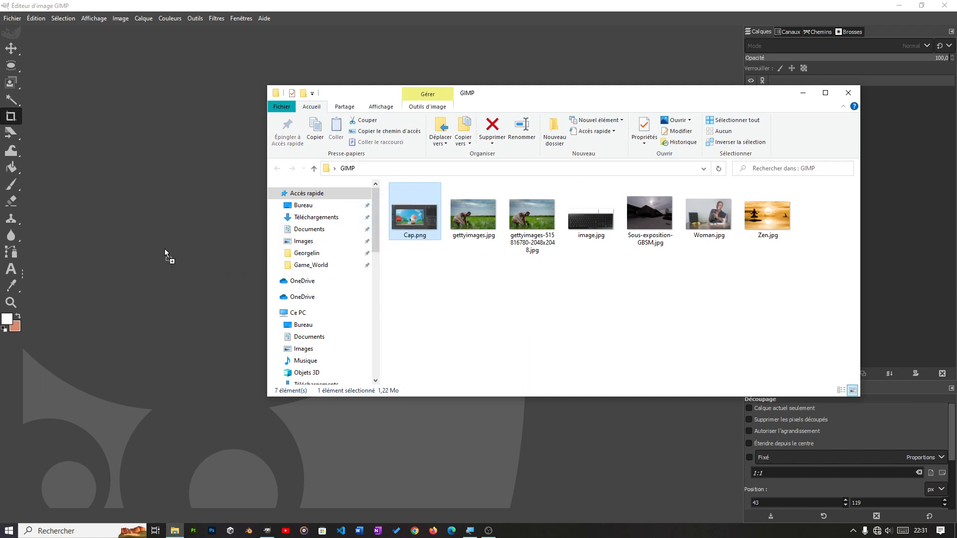
left_click_drag(175, 240, 137, 228)
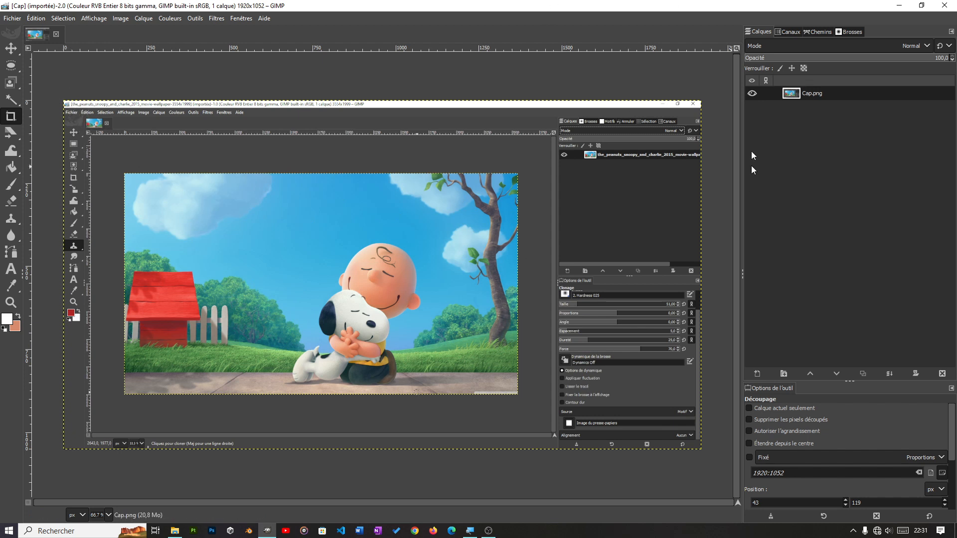
Paint a rough white outline around the picture inside the screenshot with the Paintbrush, and undo the strokes
left_click(10, 184)
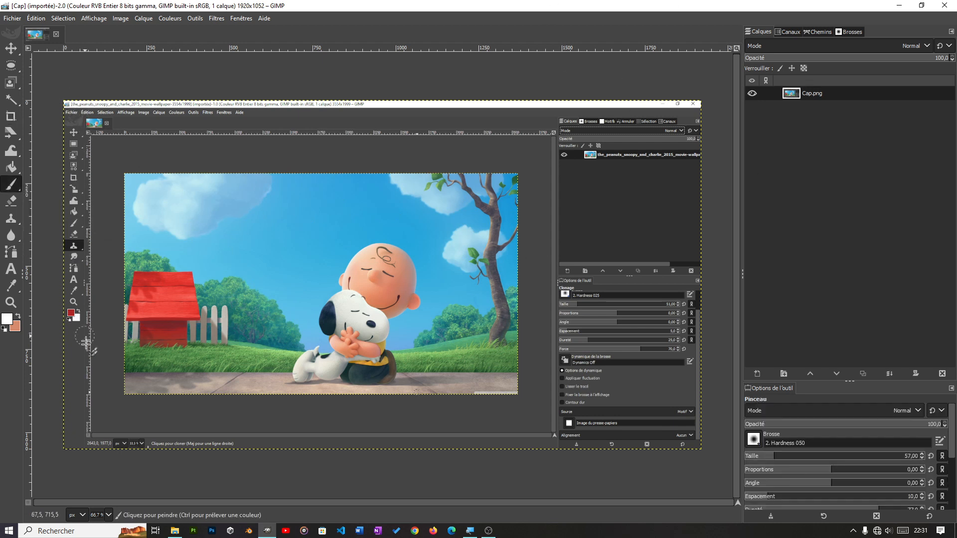
mouse_move(77, 128)
left_mouse_down()
mouse_move(102, 191)
mouse_move(79, 272)
mouse_move(84, 344)
mouse_move(178, 429)
mouse_move(519, 438)
mouse_move(603, 356)
mouse_move(576, 370)
mouse_move(606, 222)
mouse_move(654, 260)
mouse_move(577, 154)
mouse_move(166, 147)
mouse_move(118, 164)
mouse_move(89, 207)
mouse_move(88, 360)
left_mouse_up()
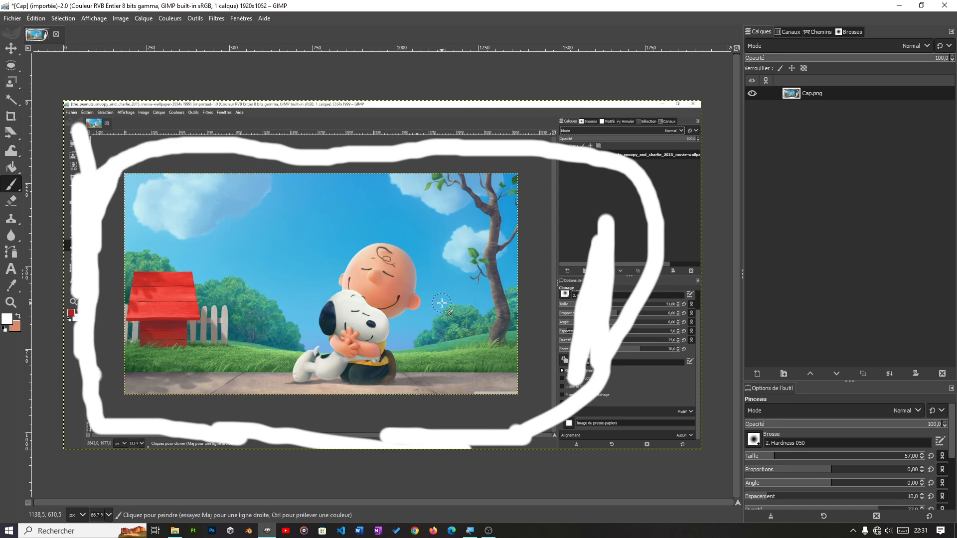
key("ctrl+z")
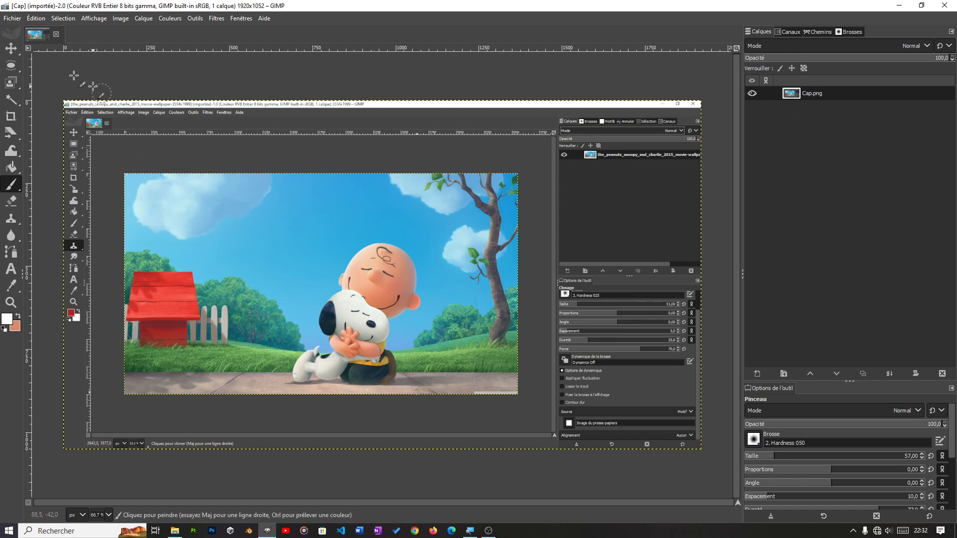
With the Crop tool, draw a rectangle around the cartoon picture inside the screenshot, starting at about 177, 213 px
left_click(10, 117)
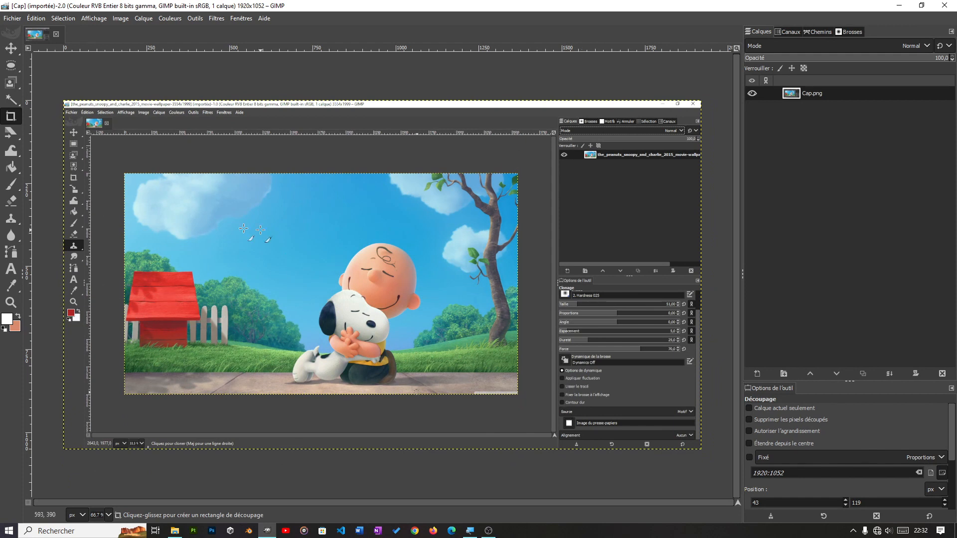
left_click(122, 170)
left_click_drag(122, 171, 527, 395)
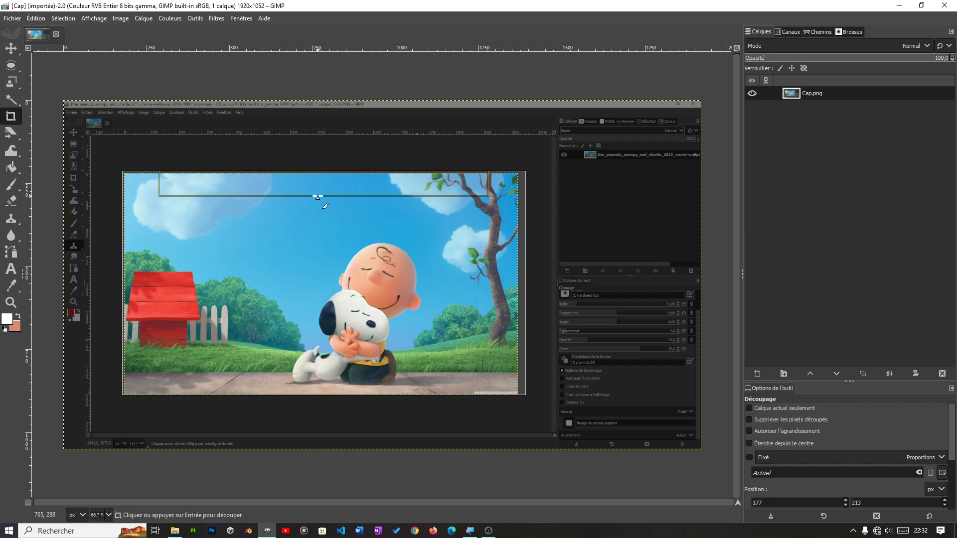
Tighten the crop rectangle's right and top edges to the picture's borders, with the top edge at 221 px
scroll(317, 197, "up", 1)
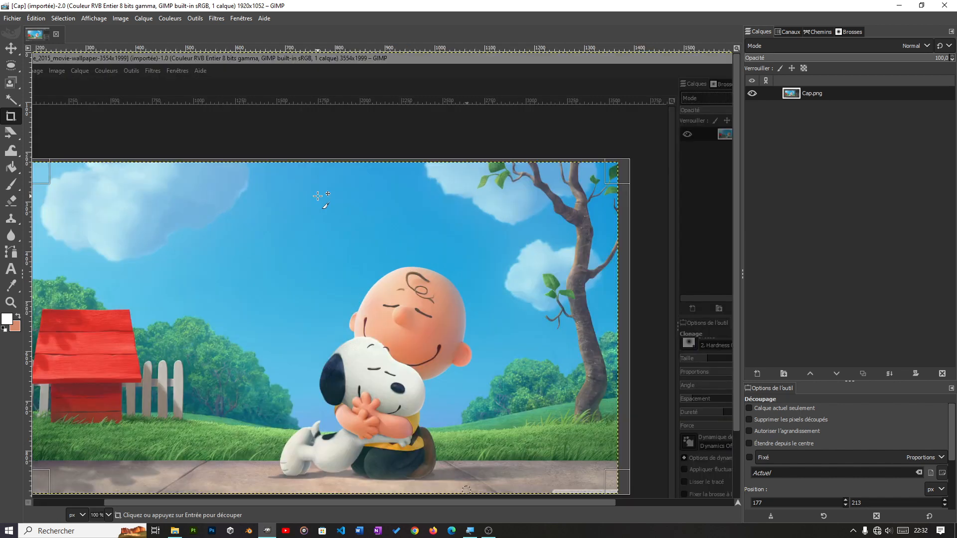
left_click_drag(356, 501, 306, 457)
key("minus")
key("minus")
key("minus")
key("minus")
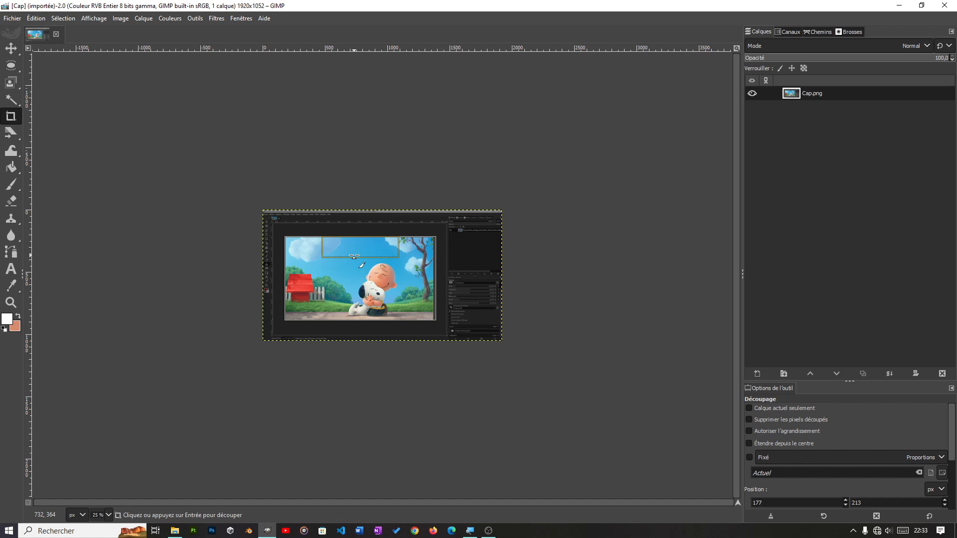
scroll(353, 256, "up", 2)
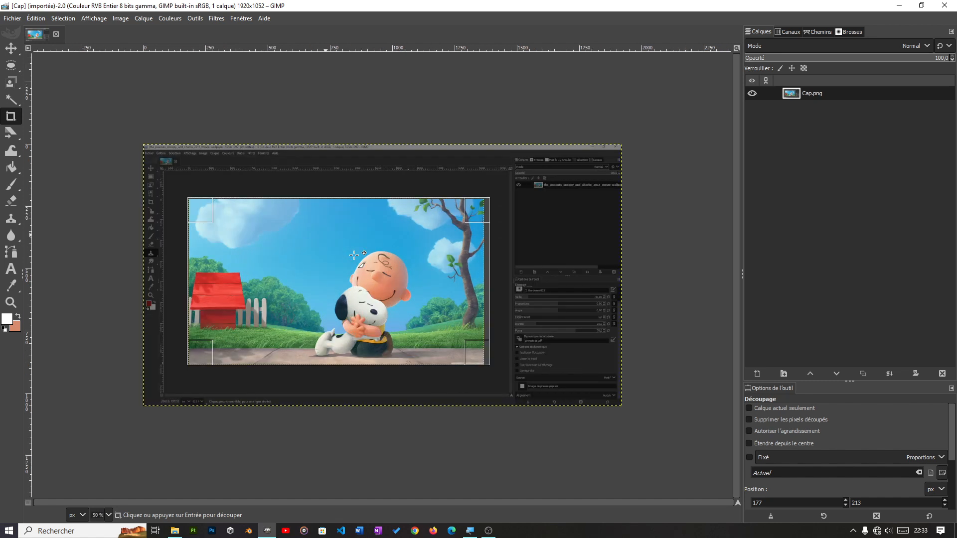
scroll(354, 255, "down", 1)
scroll(354, 256, "up", 3)
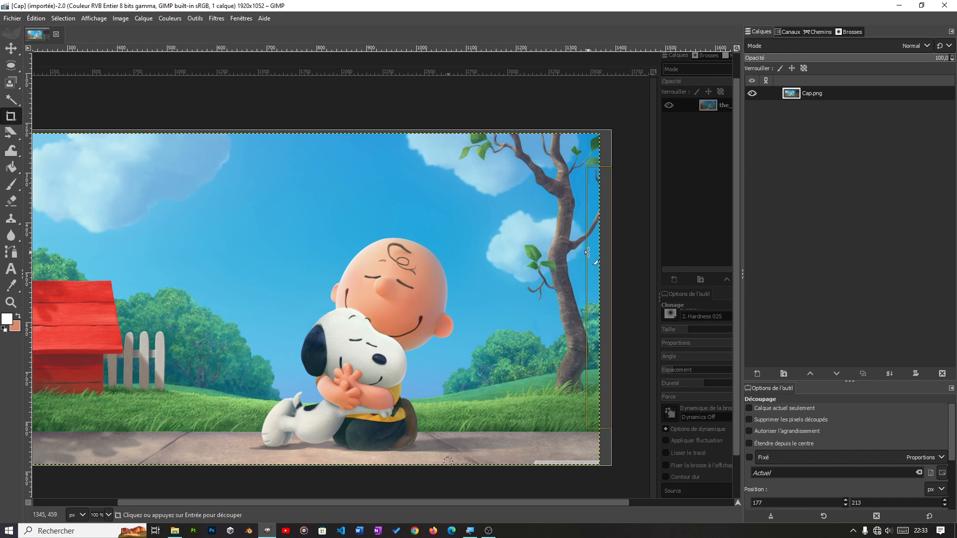
left_click_drag(595, 330, 584, 336)
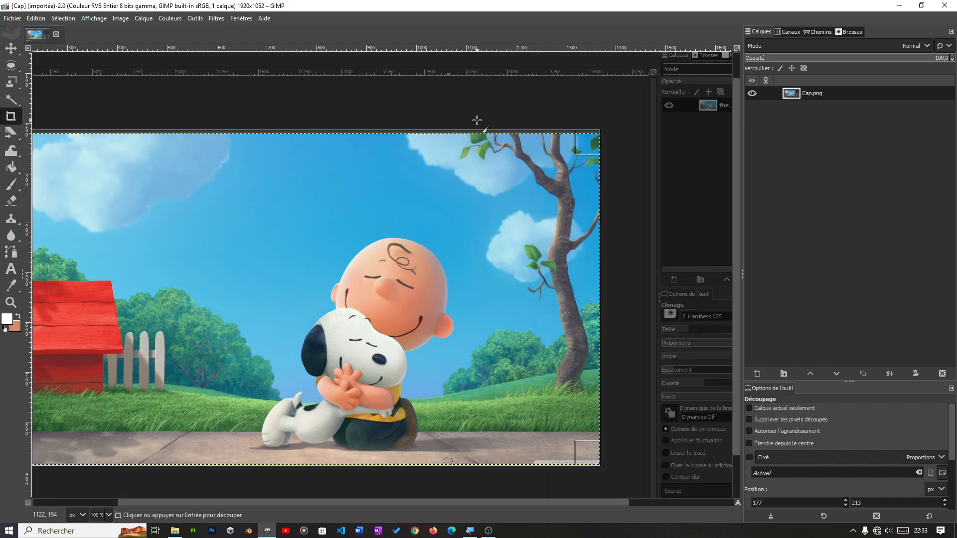
left_click_drag(399, 145, 383, 151)
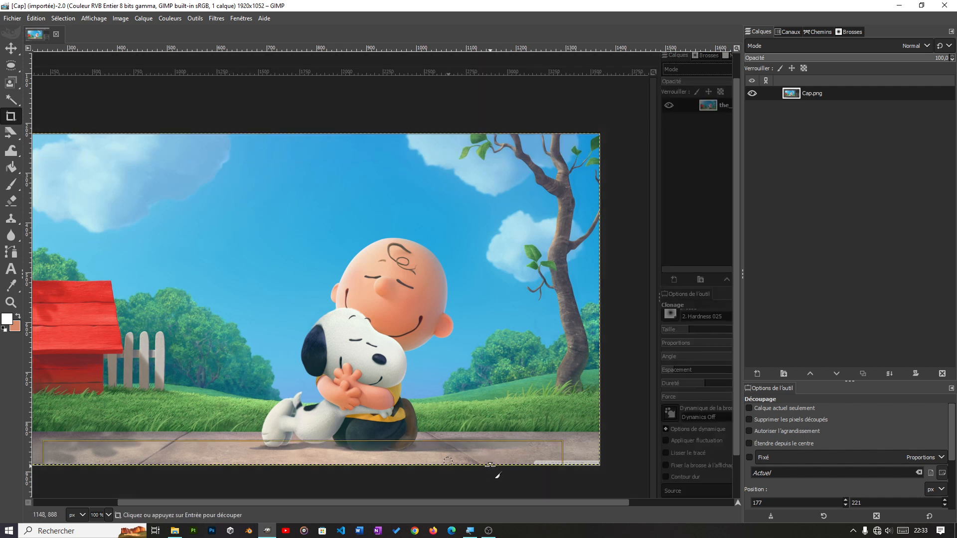
Tighten the crop rectangle's left edge to 182 px and its bottom edge to the picture's lower border
scroll(372, 504, "left", 3)
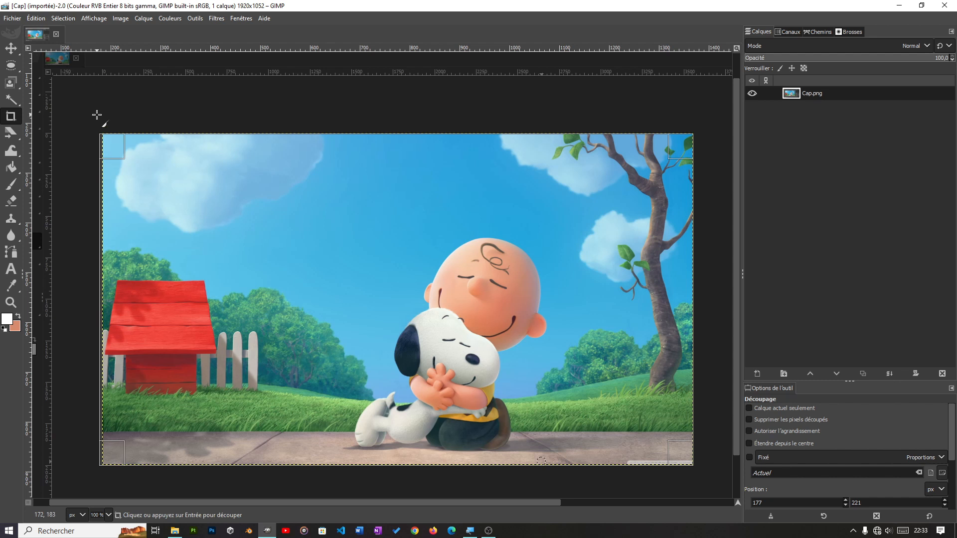
left_click_drag(116, 241, 119, 274)
scroll(438, 413, "up", 1)
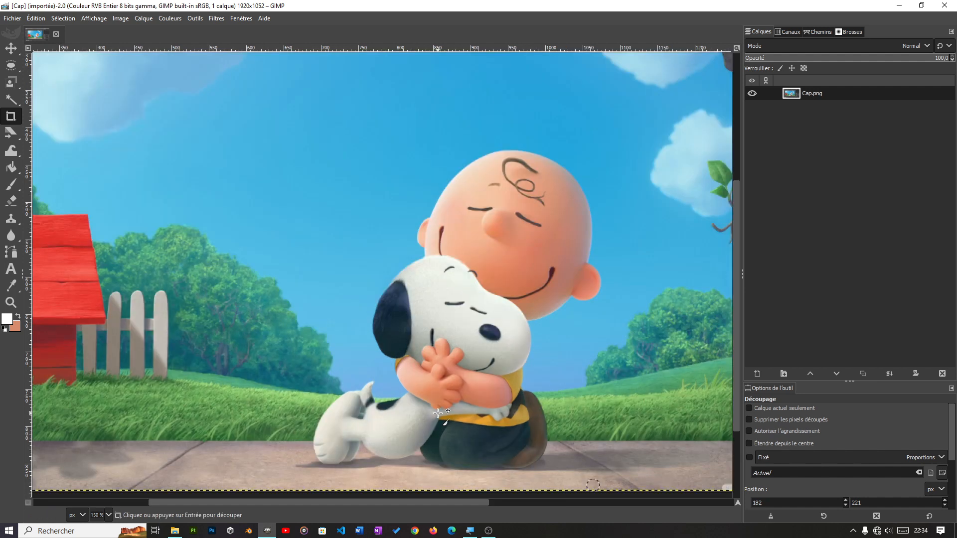
scroll(528, 368, "down", 3)
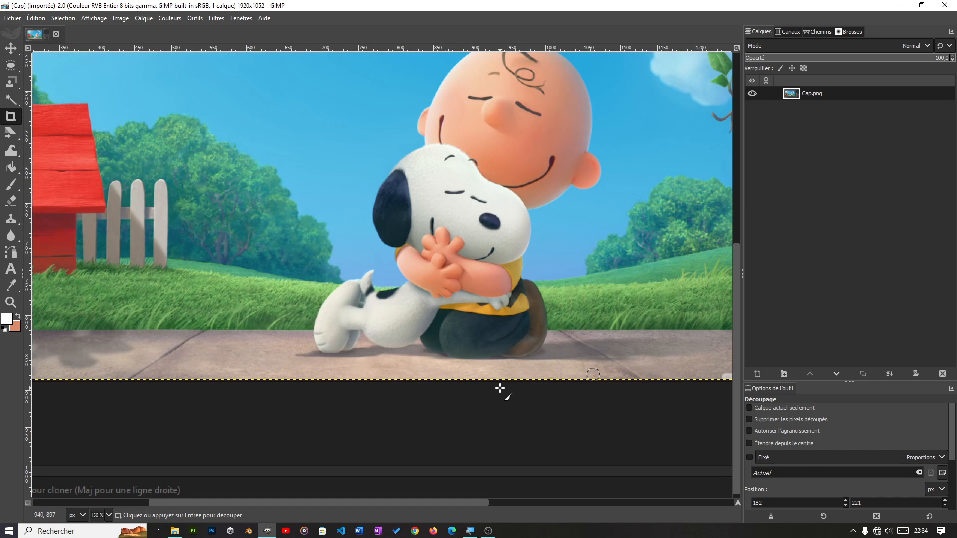
left_click_drag(495, 373, 485, 358)
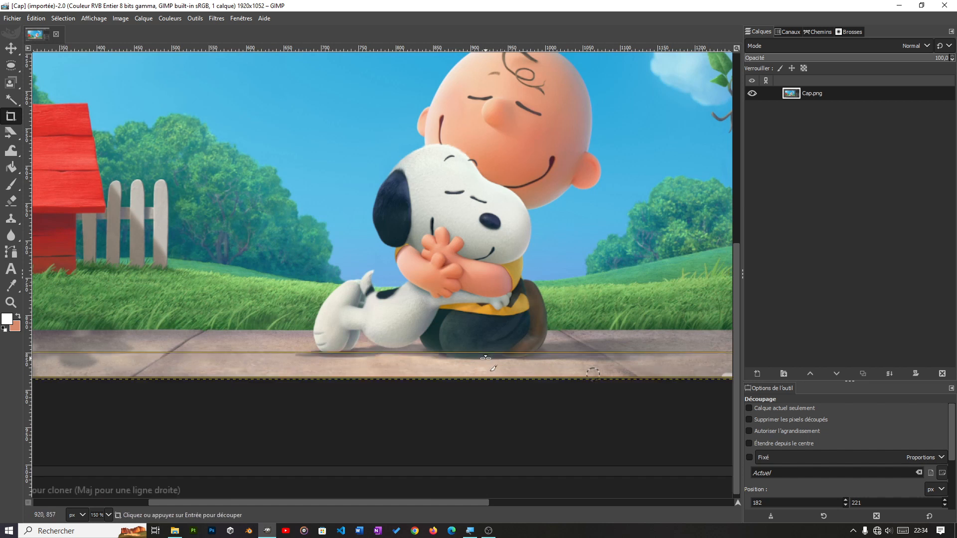
Apply the crop to the adjusted rectangle, giving a 1187 × 662 px image
scroll(485, 357, "down", 1)
scroll(486, 357, "down", 1)
key("Return")
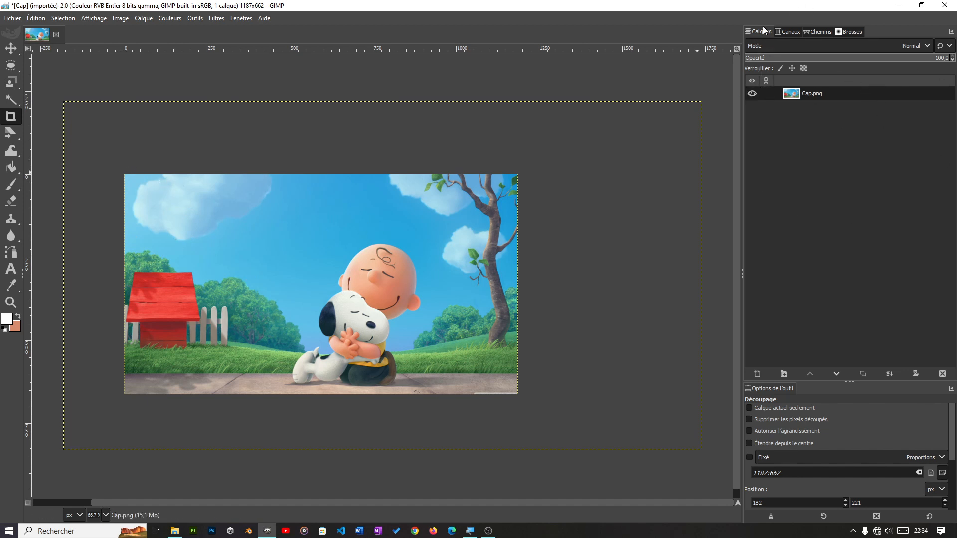
Resize the Cap.png layer to the image dimensions
right_click(842, 98)
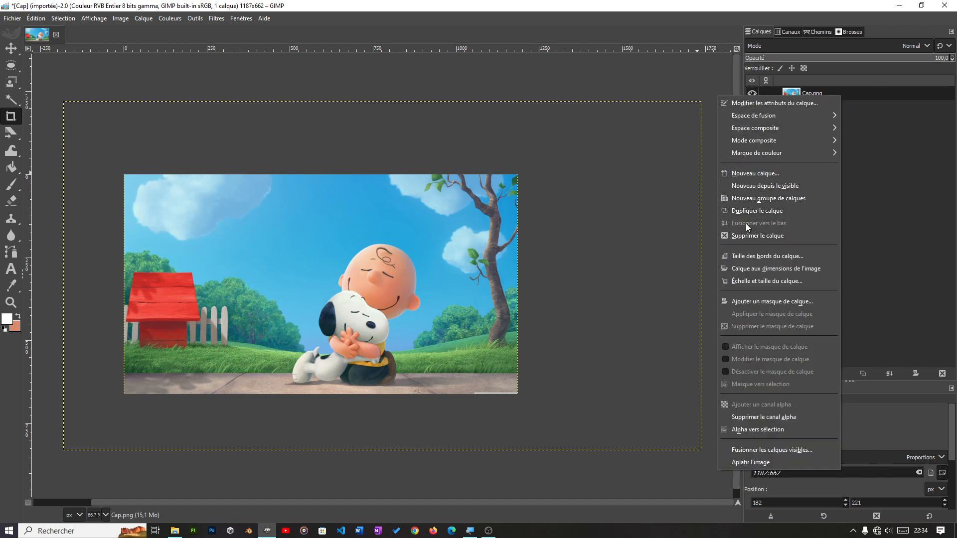
left_click(776, 271)
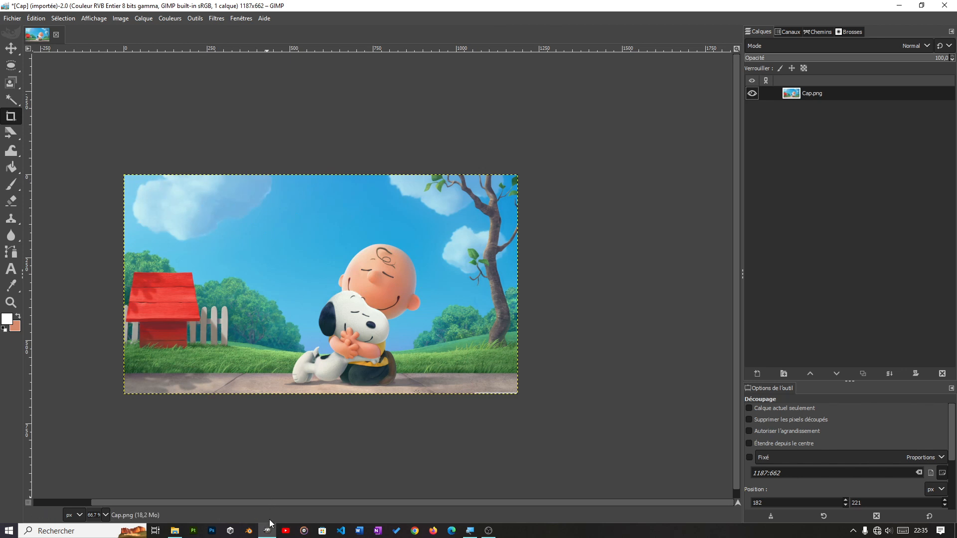
Add an orange border to the picture with the Add Border (Ajouter une bordure) filter, 8 px in X and 15 px in Y
scroll(259, 504, "left", 3)
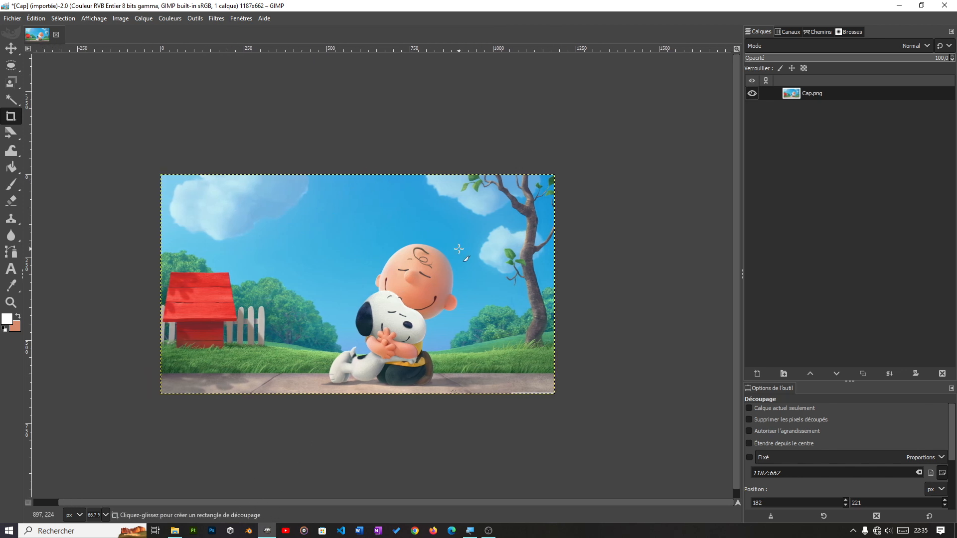
scroll(459, 249, "up", 1)
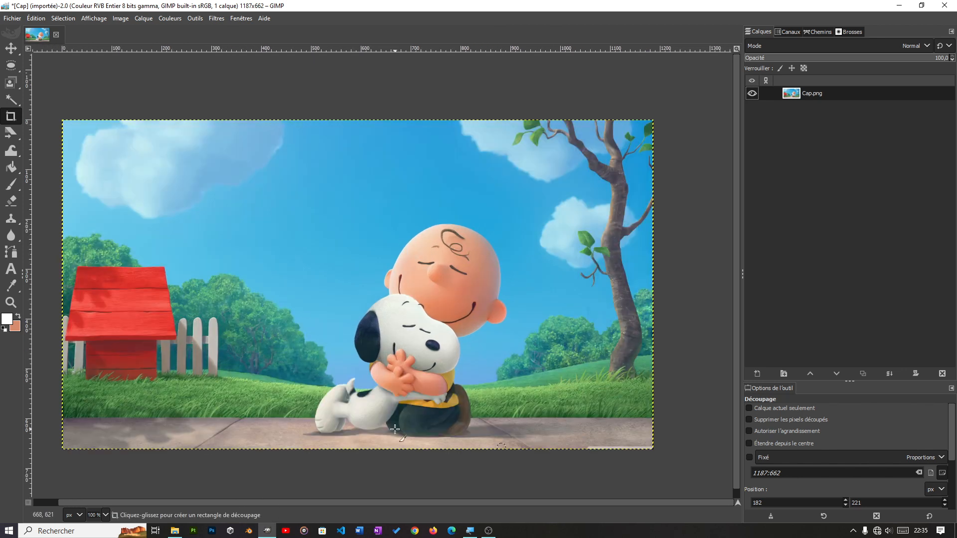
left_click_drag(360, 502, 336, 69)
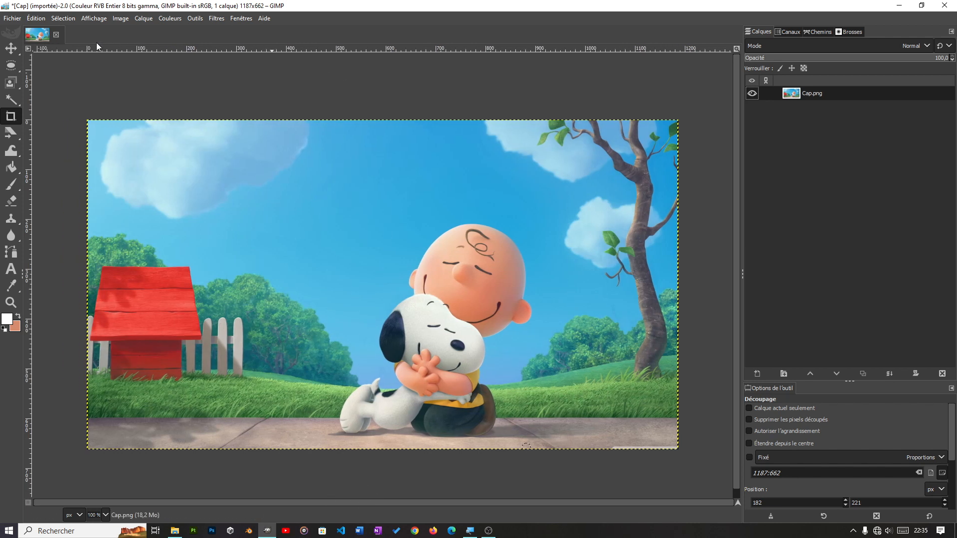
left_click(193, 18)
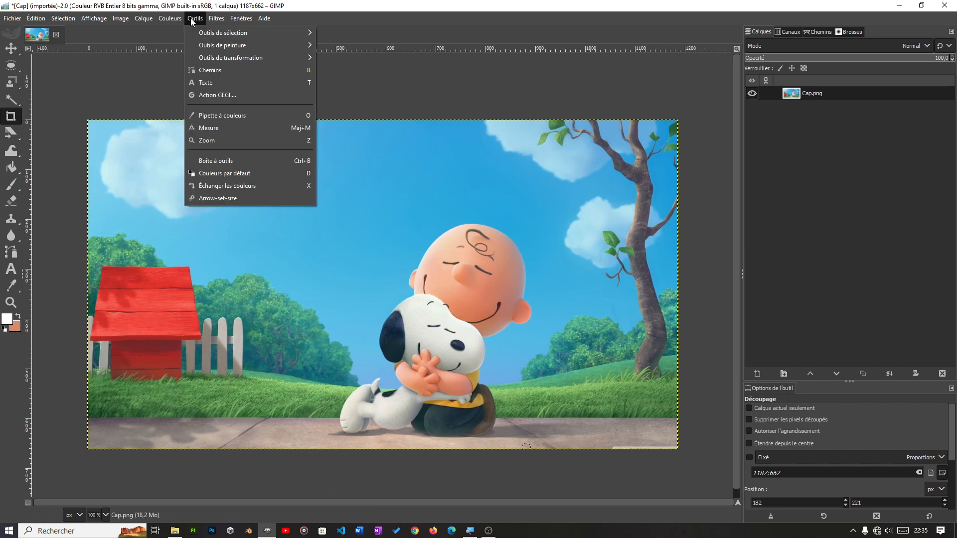
mouse_move(216, 19)
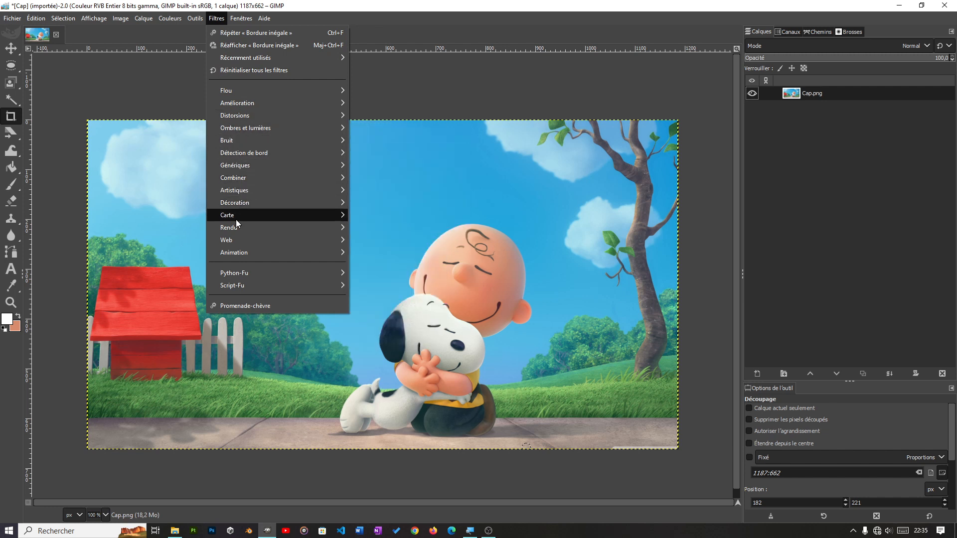
mouse_move(248, 208)
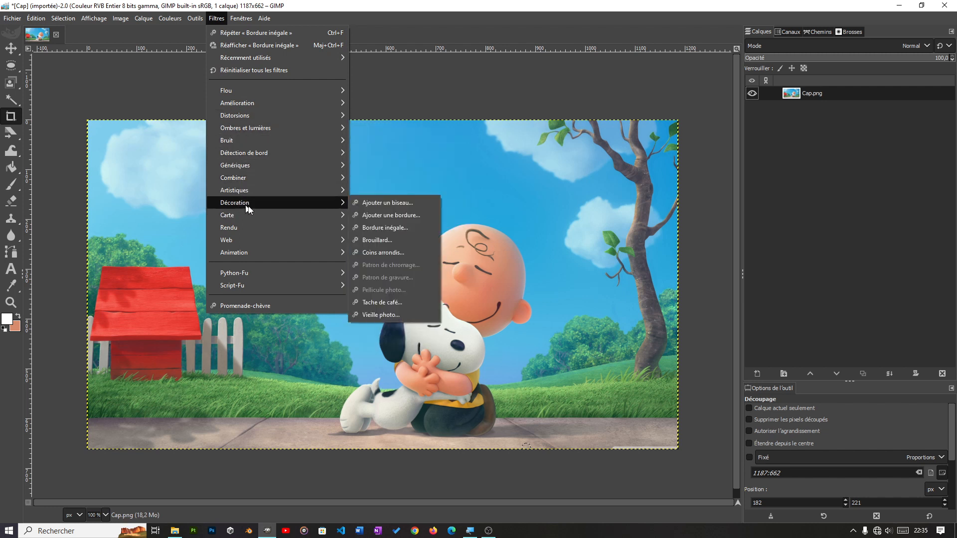
left_click(389, 216)
left_click_drag(495, 214, 509, 154)
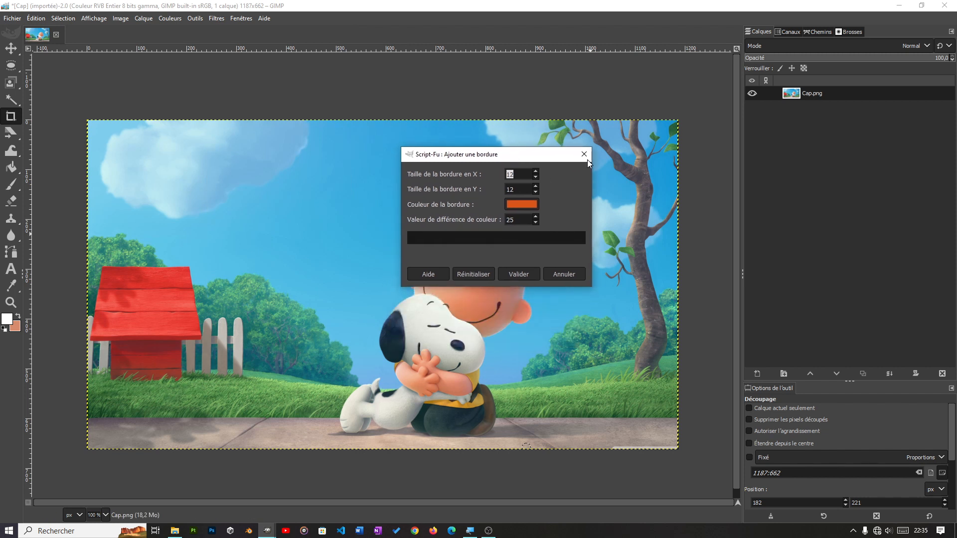
left_click_drag(590, 286, 627, 287)
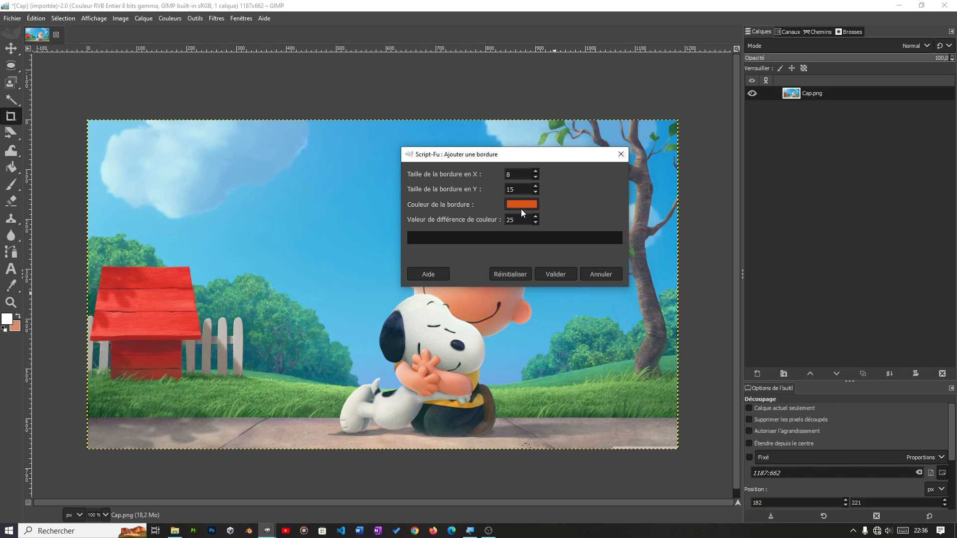
left_click(557, 273)
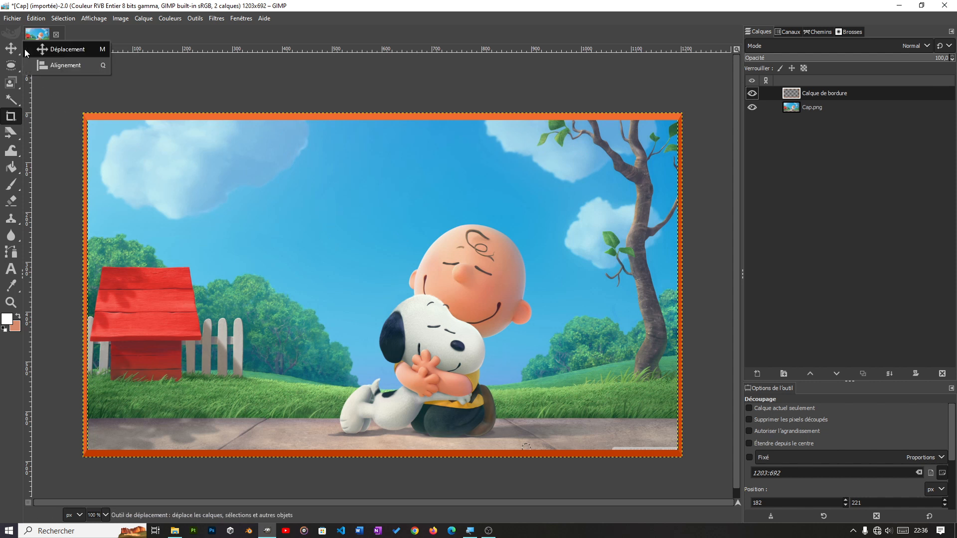
Undo the added 8 × 15 px border
left_click(36, 18)
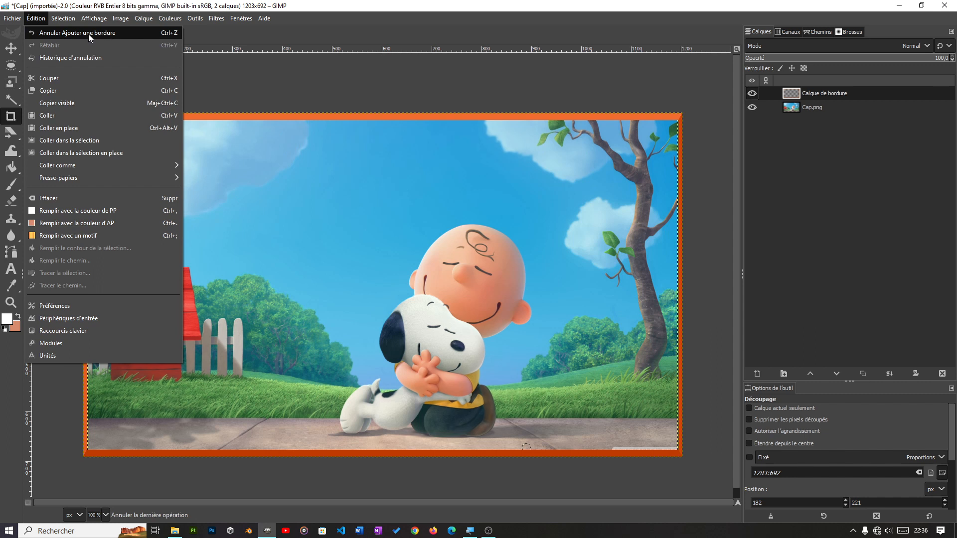
left_click(308, 98)
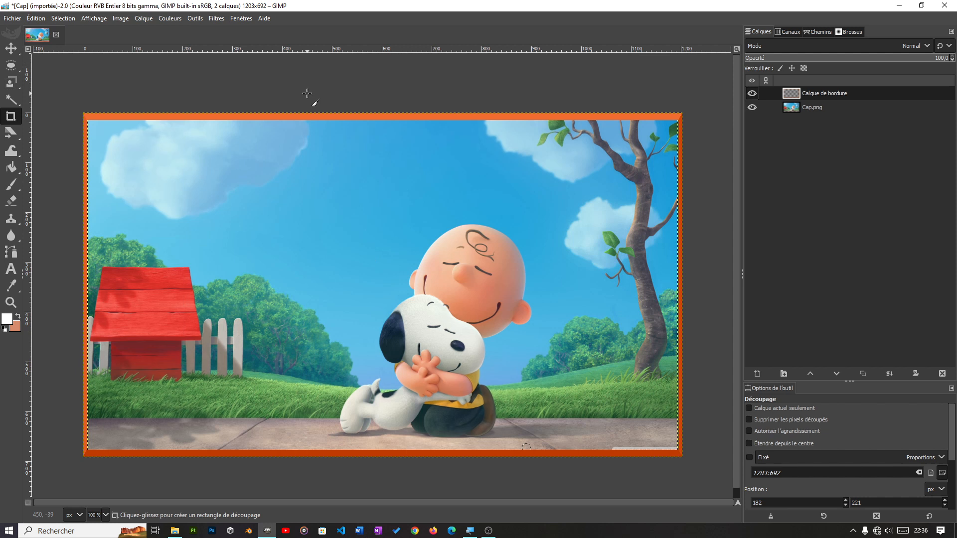
key("ctrl+z")
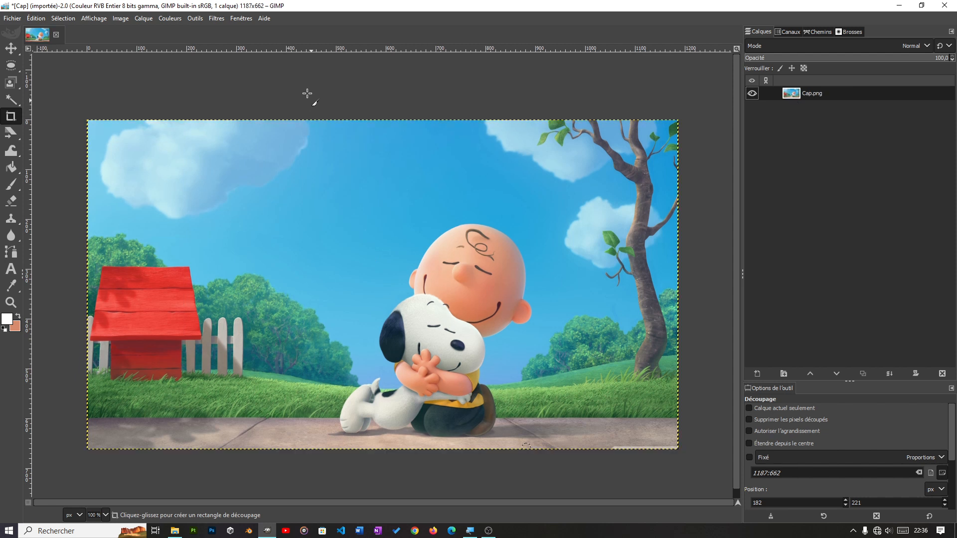
Add an orange border around the picture with the Add Border filter, 12 px in both X and Y
left_click(215, 19)
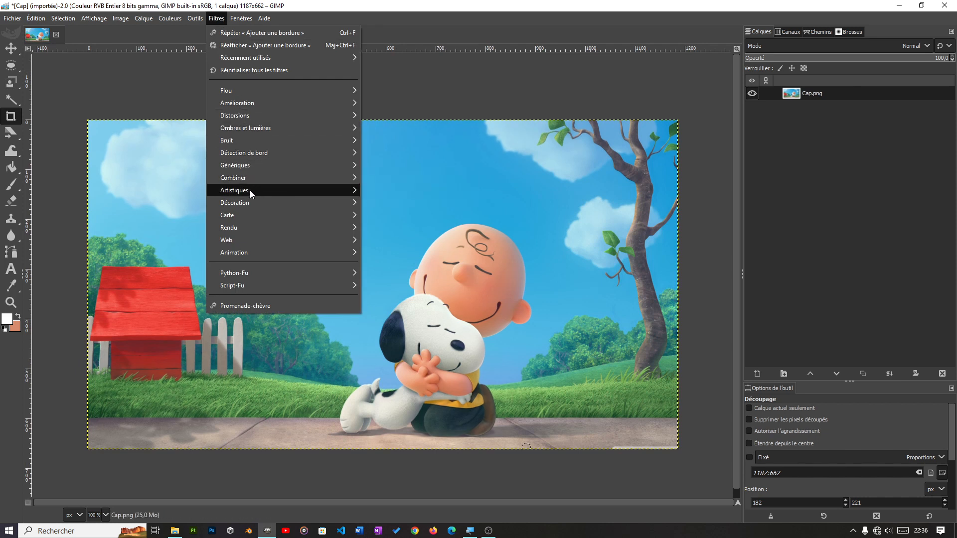
mouse_move(322, 205)
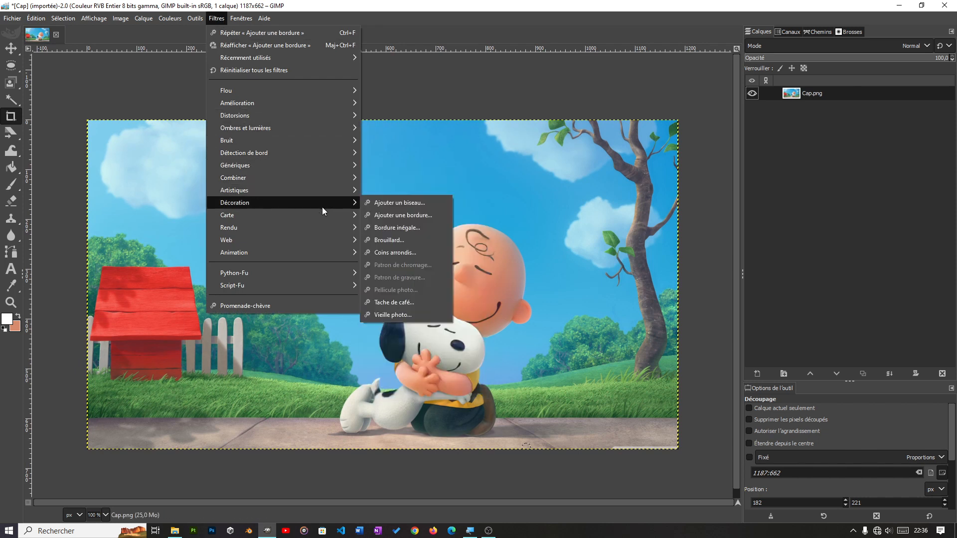
left_click(395, 215)
left_click(500, 251)
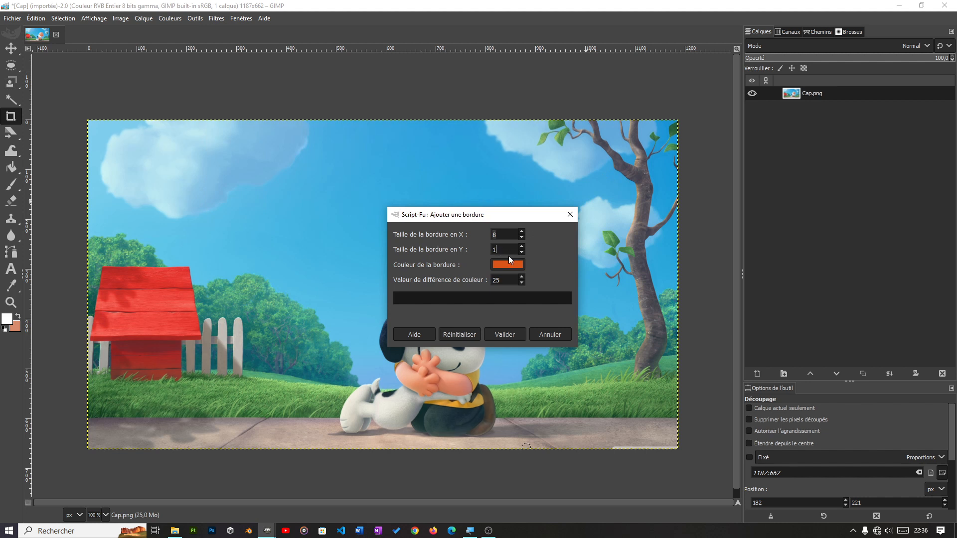
left_click(504, 237)
key("BackSpace")
type("12")
left_click(504, 335)
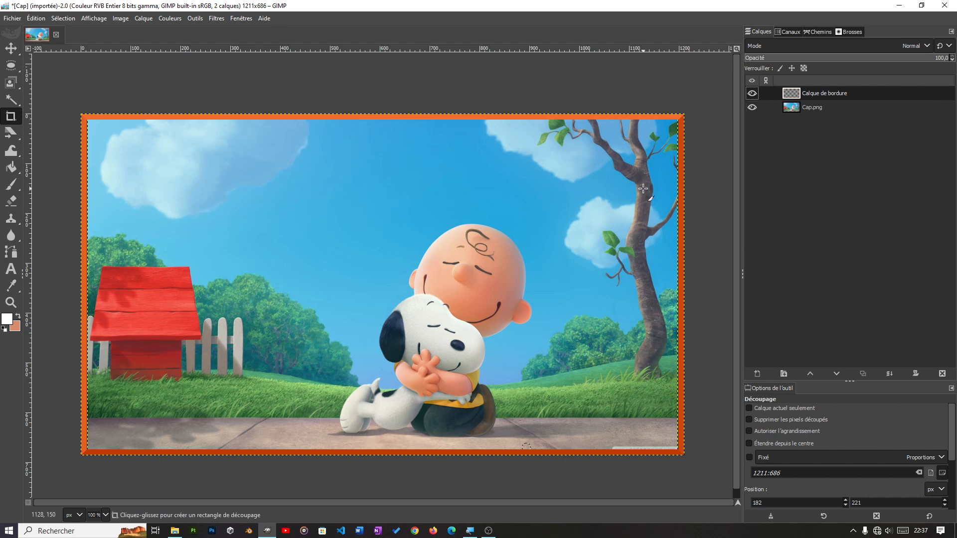
Merge the border layer down into the Cap.png layer, and undo both the merge and the border
right_click(836, 94)
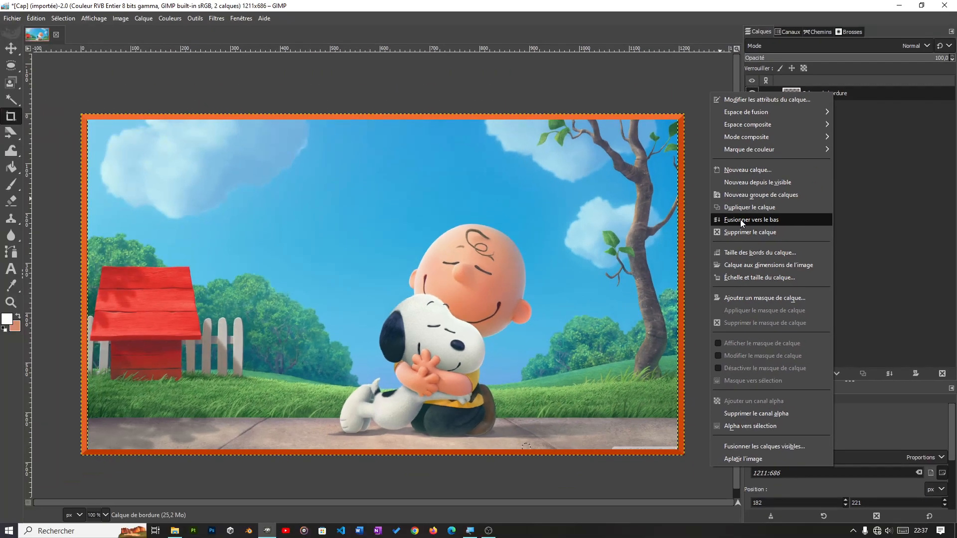
left_click(740, 222)
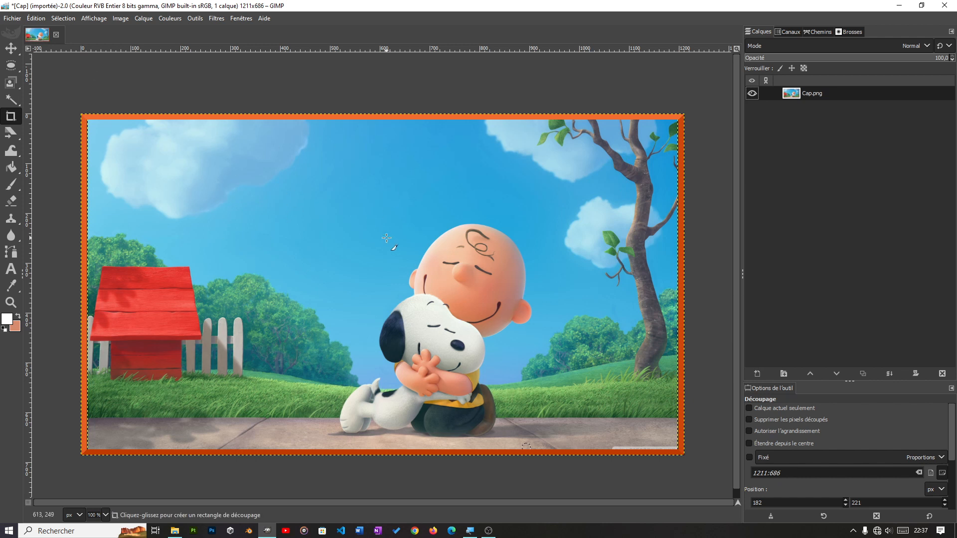
key("ctrl+z")
key("ctrl+z")
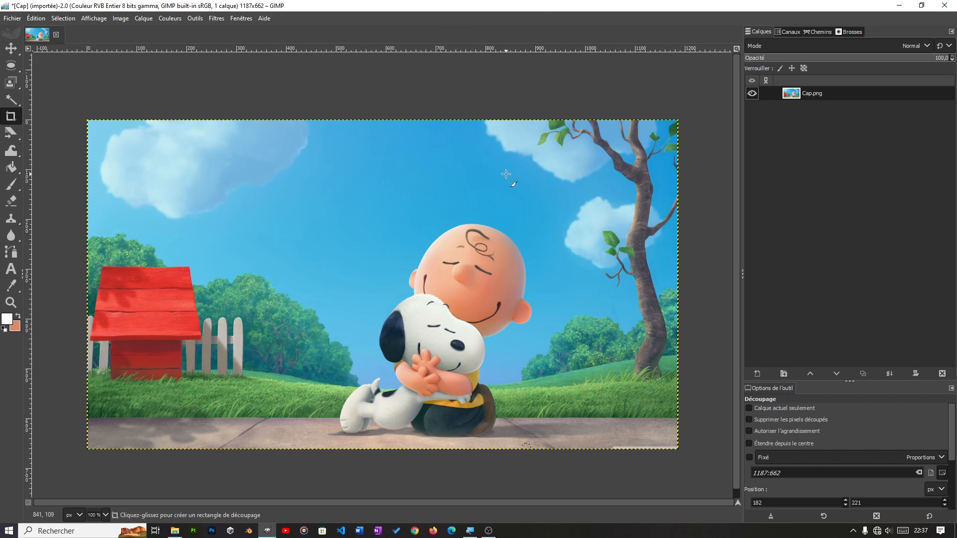
Open the Fuzzy Border (Bordure inégale) decoration filter for the cropped picture
left_click(214, 19)
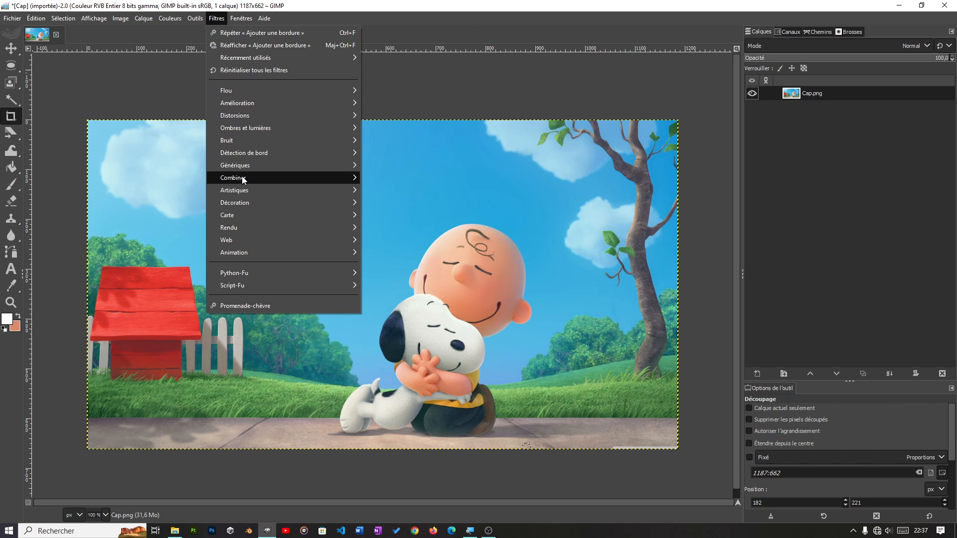
mouse_move(246, 204)
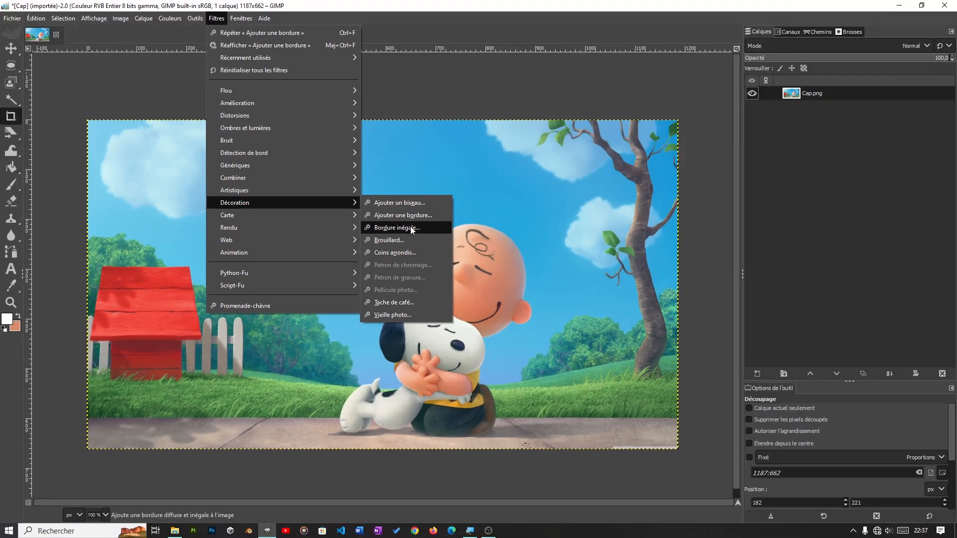
left_click(424, 229)
left_click_drag(490, 190, 527, 166)
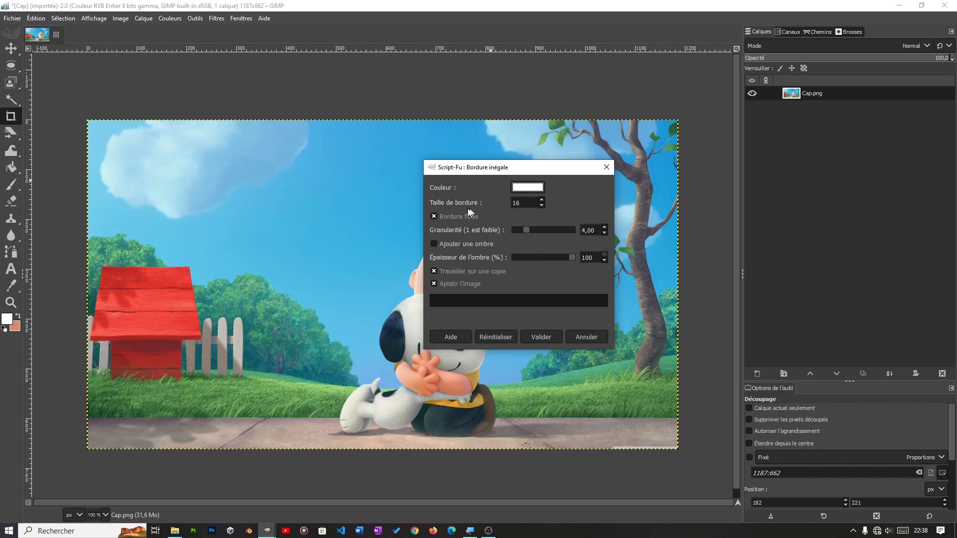
left_click(528, 188)
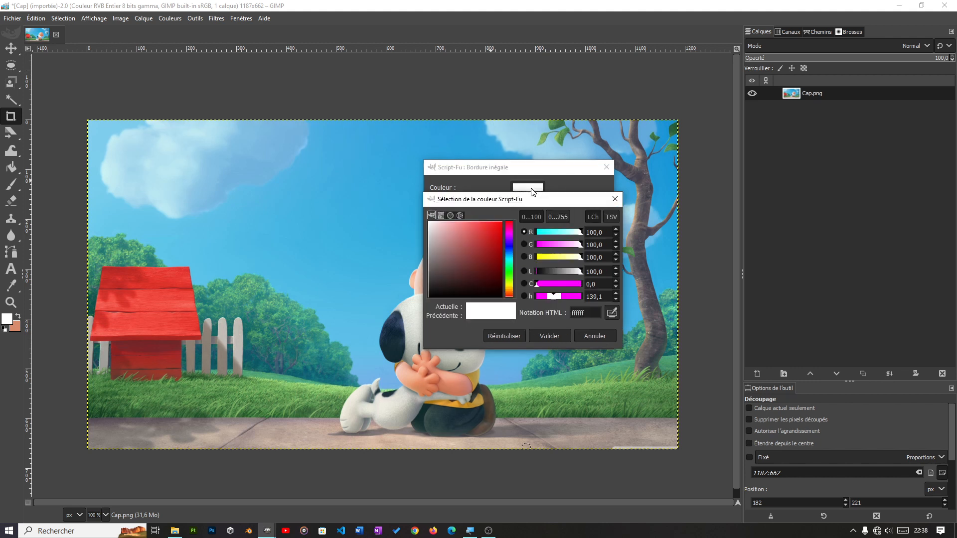
left_click(488, 232)
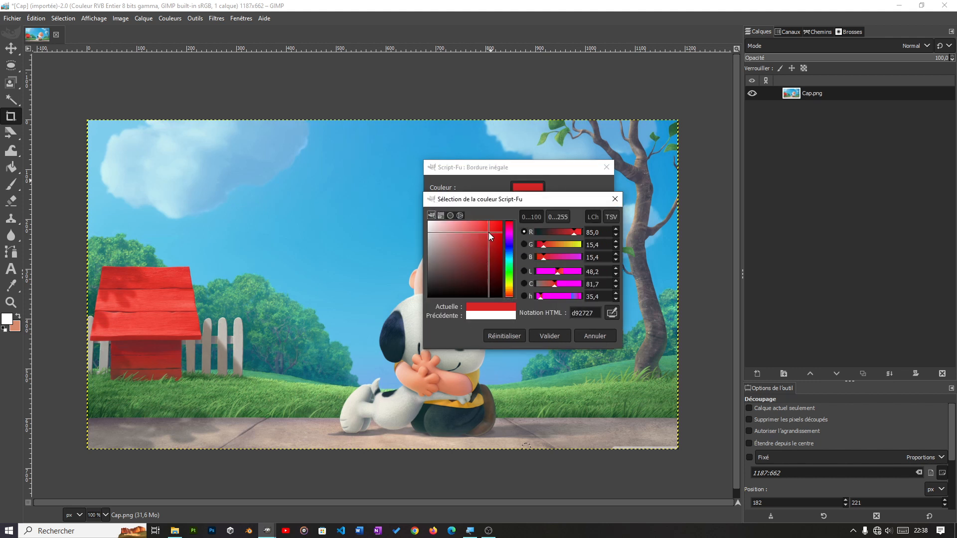
left_click(594, 335)
Set the fuzzy border's colour to crimson eb133d and apply the filter to a copy of the image
left_click(523, 189)
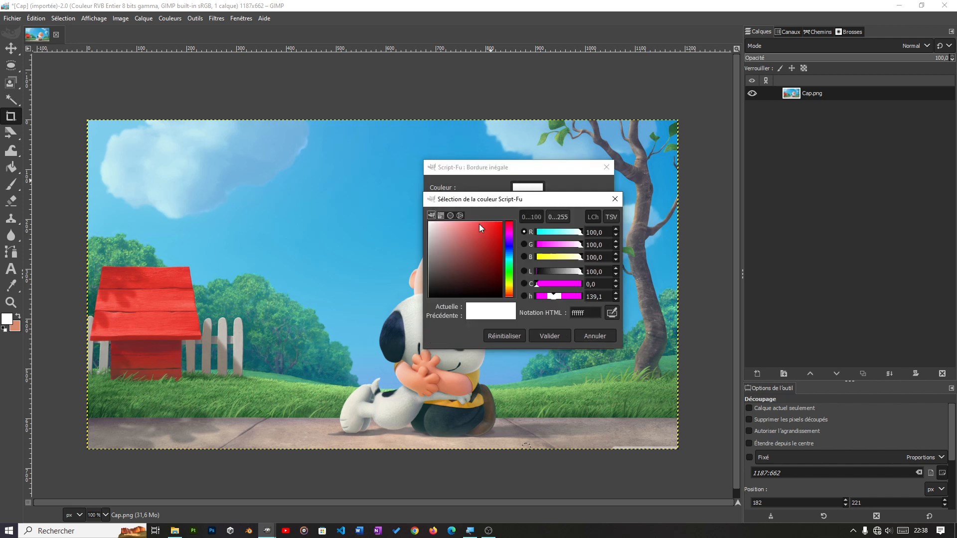
left_click(510, 246)
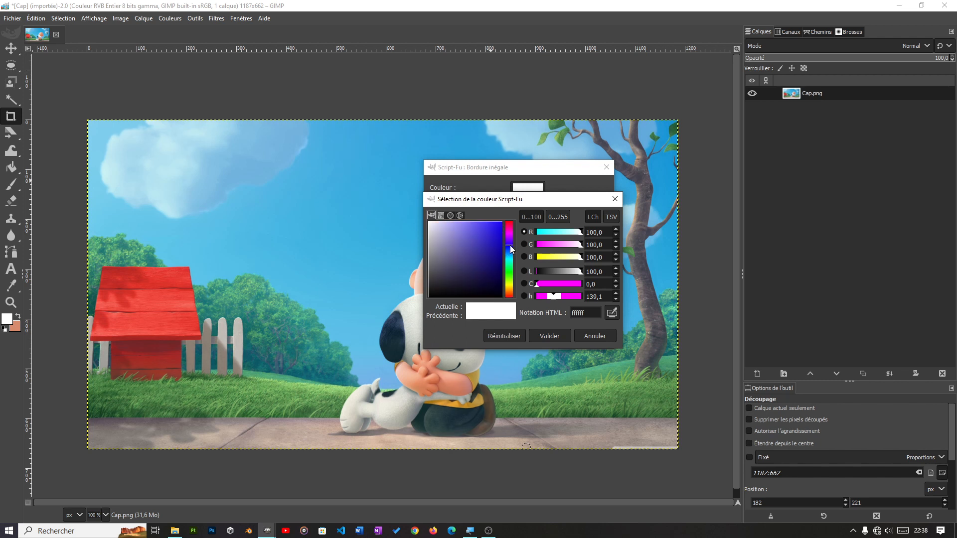
left_click(510, 273)
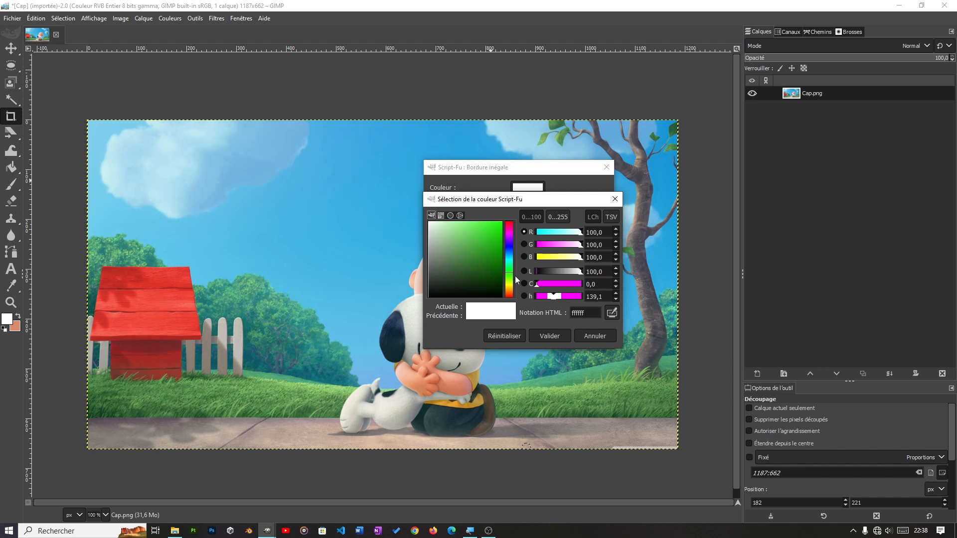
left_click(511, 229)
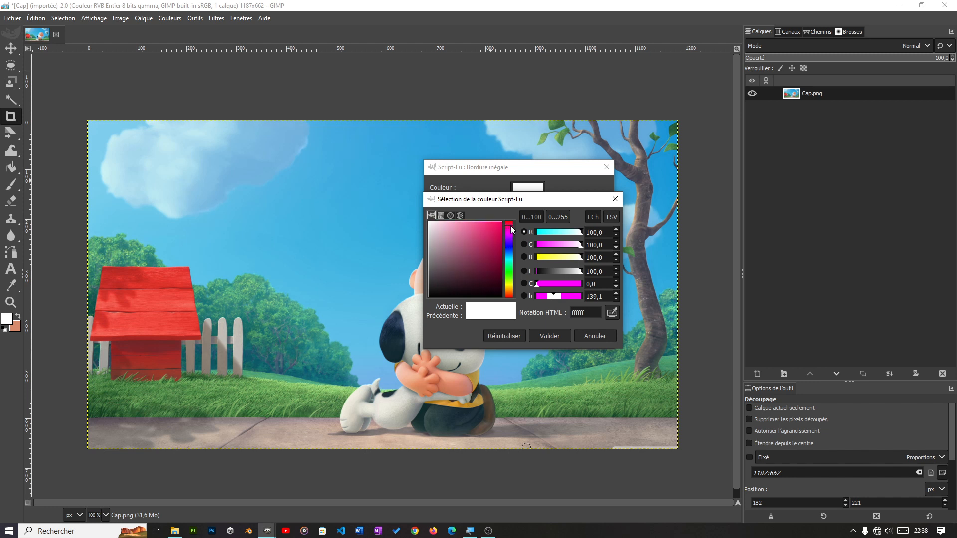
left_click(497, 227)
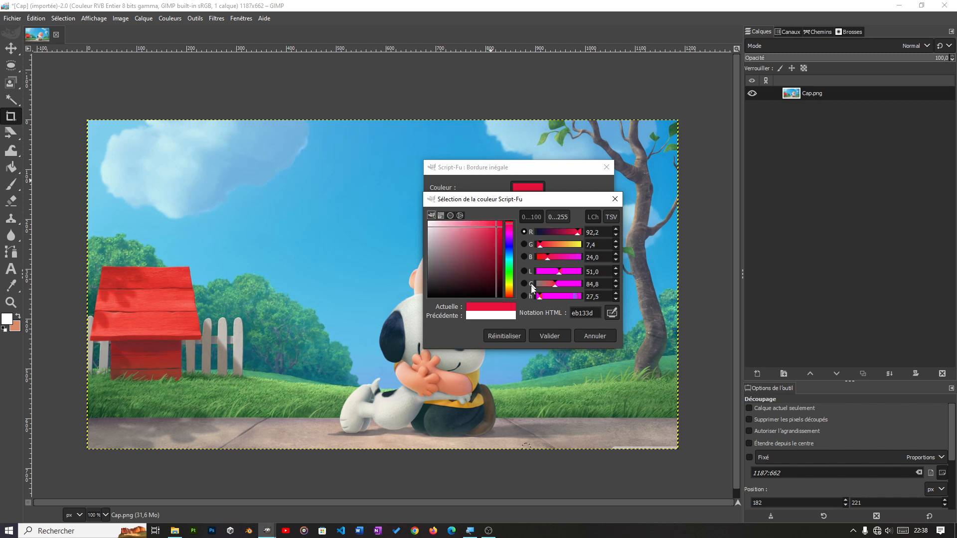
left_click(547, 335)
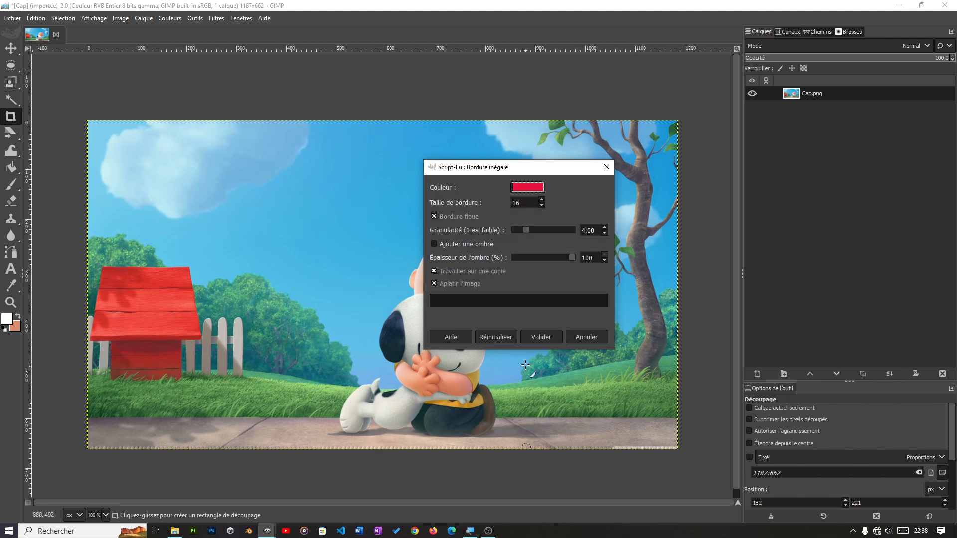
left_click(533, 339)
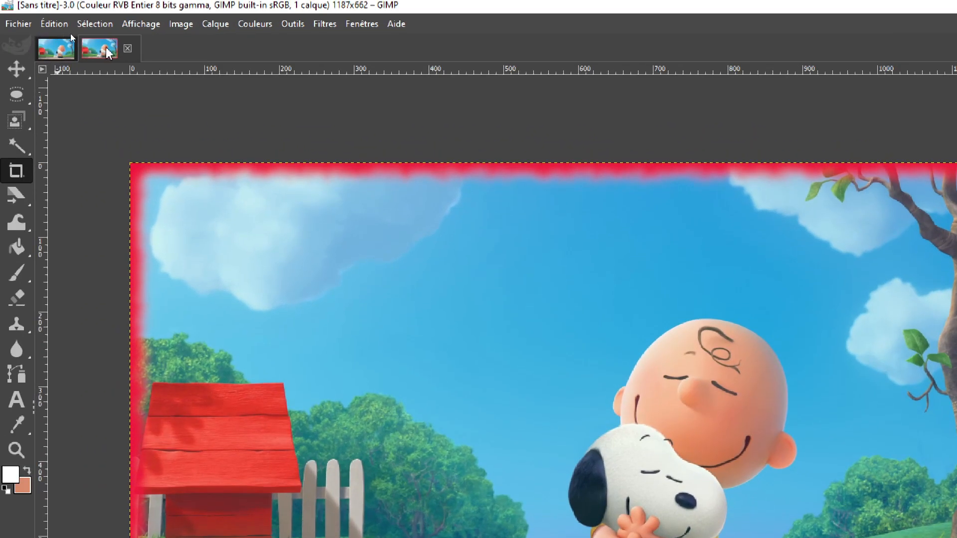
Compare the fuzzy-bordered copy with the original Cap image, ending on the original
left_click(55, 48)
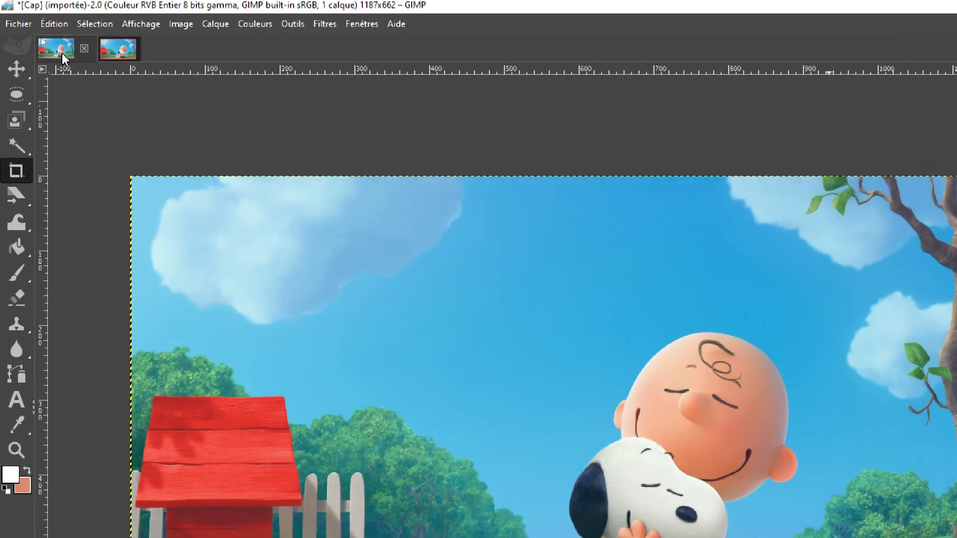
left_click(107, 54)
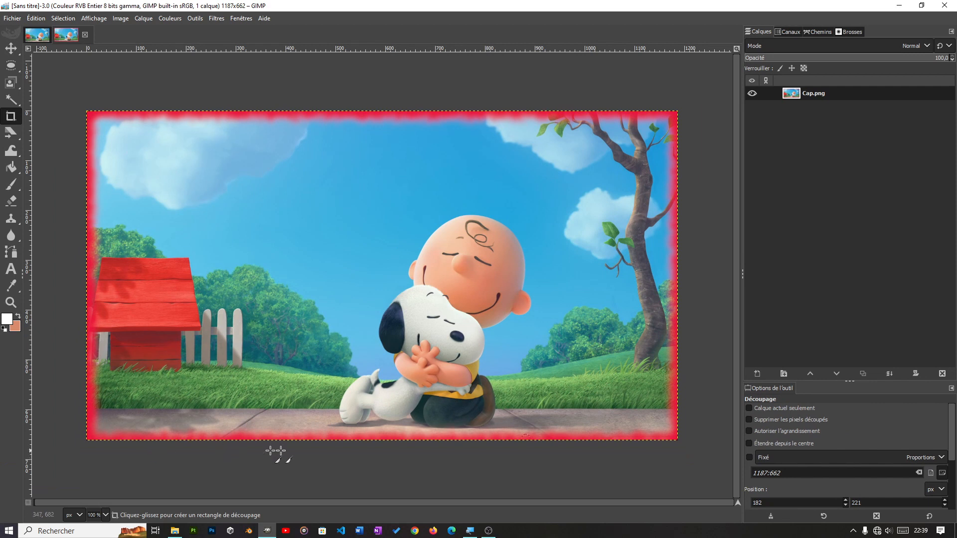
mouse_move(10, 132)
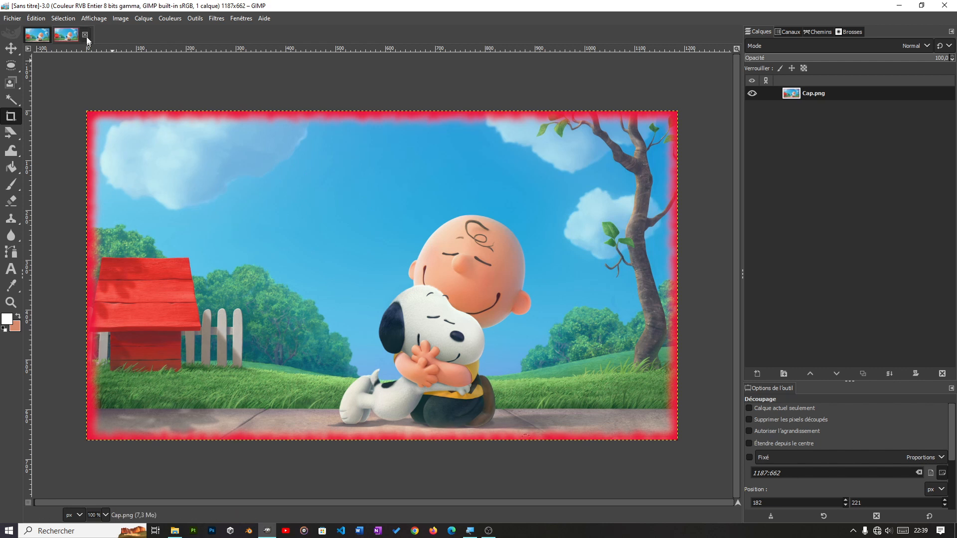
left_click(43, 39)
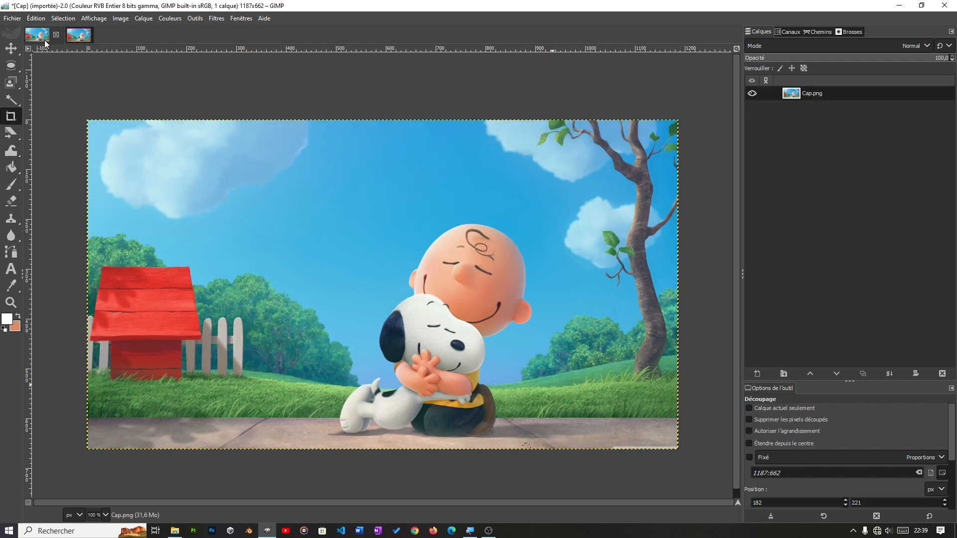
Try the Bordure inégale filter on the Cap image with a granularity well above 4, and close the bordered copy
left_click(213, 18)
mouse_move(244, 204)
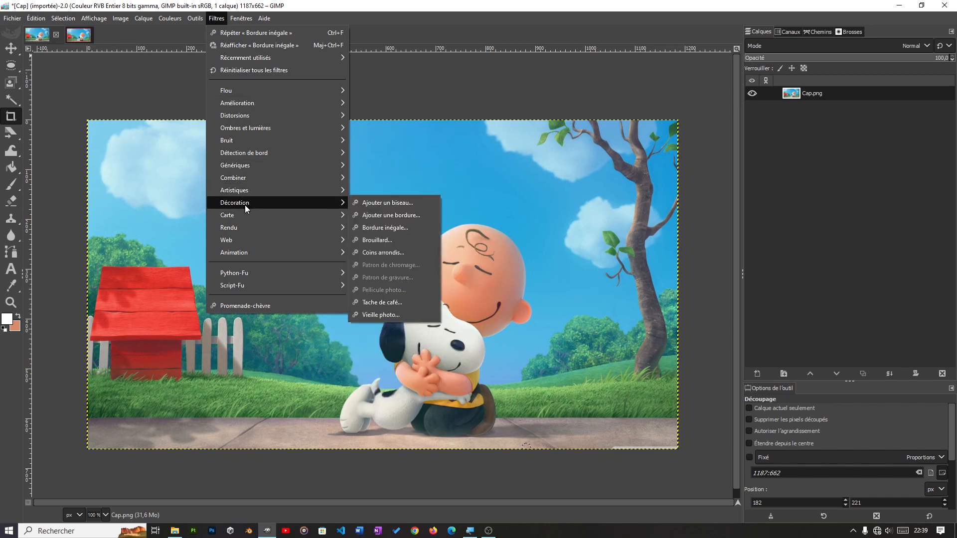
left_click(390, 228)
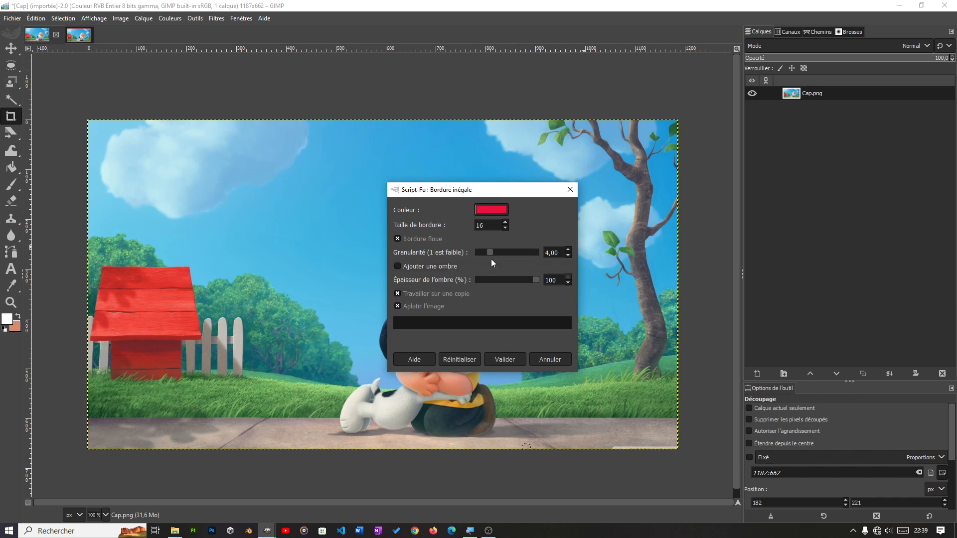
left_click_drag(491, 253, 521, 253)
left_click(505, 361)
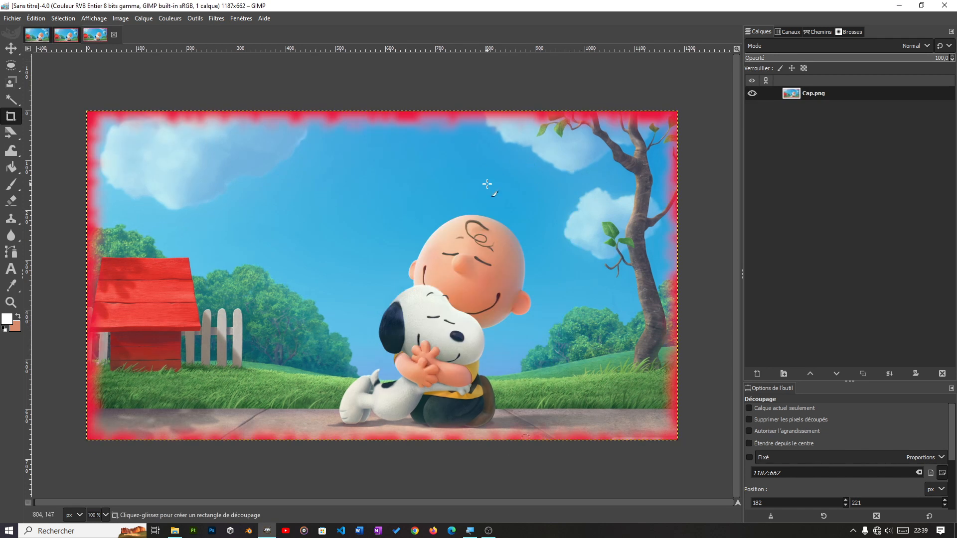
left_click(115, 35)
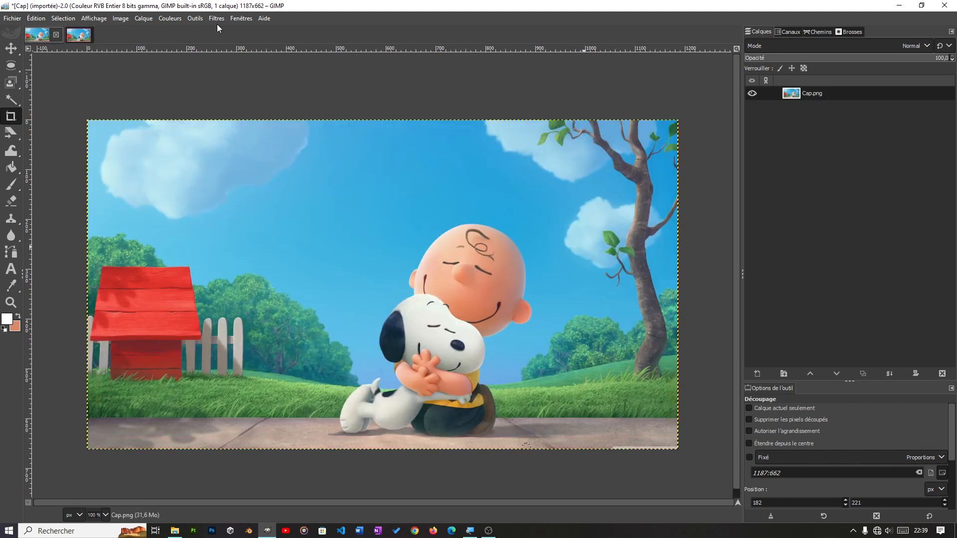
Try the Bordure inégale filter on the Cap image with the granularity at 1, and close the bordered copy
left_click(216, 20)
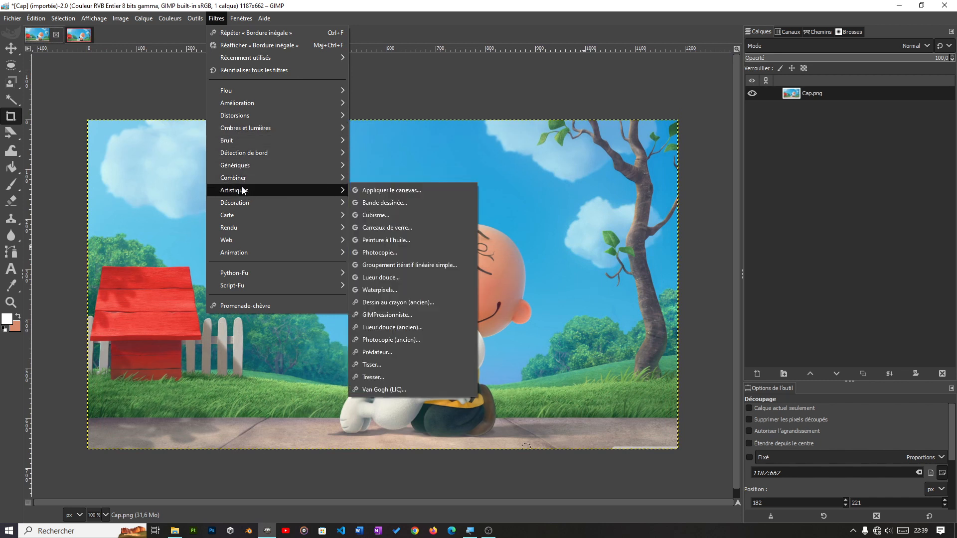
mouse_move(249, 208)
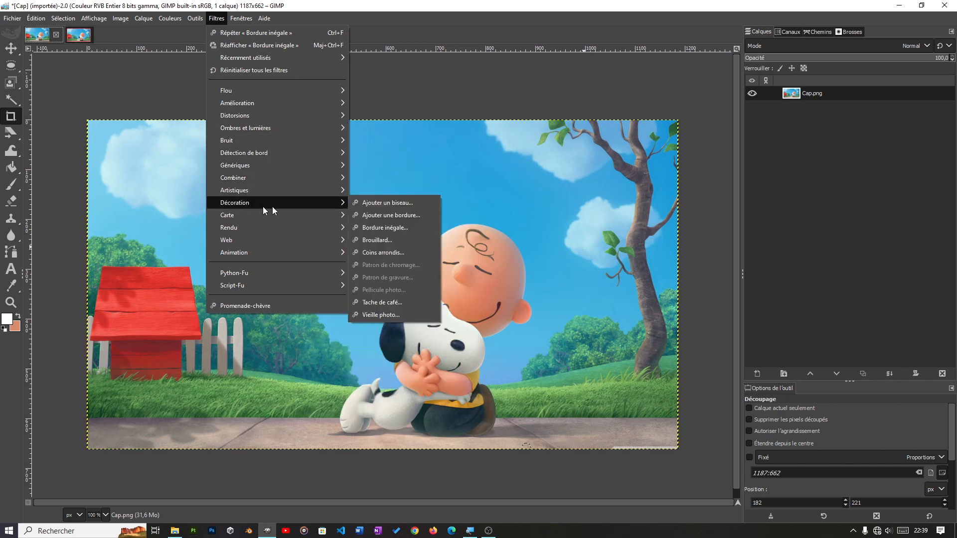
left_click(400, 230)
left_click_drag(522, 254, 498, 255)
left_click(497, 359)
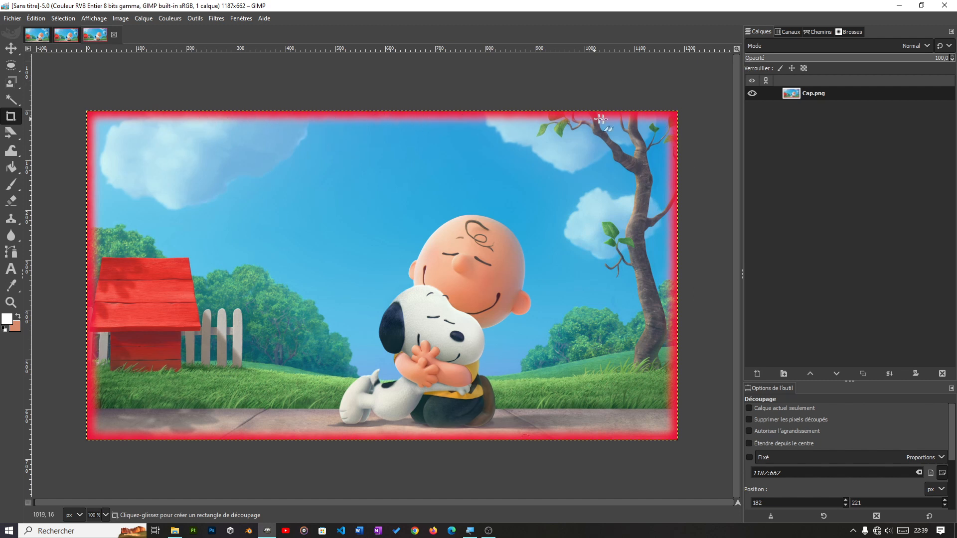
left_click(114, 34)
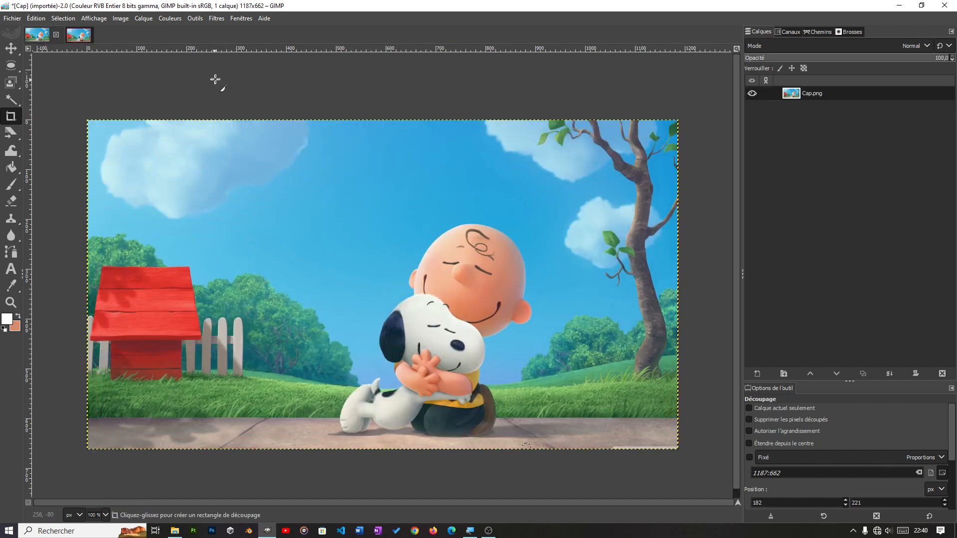
Try the fuzzy border with granularity 6.22 and the border blur turned off, close the copy and return to the Cap image
left_click(216, 18)
mouse_move(252, 177)
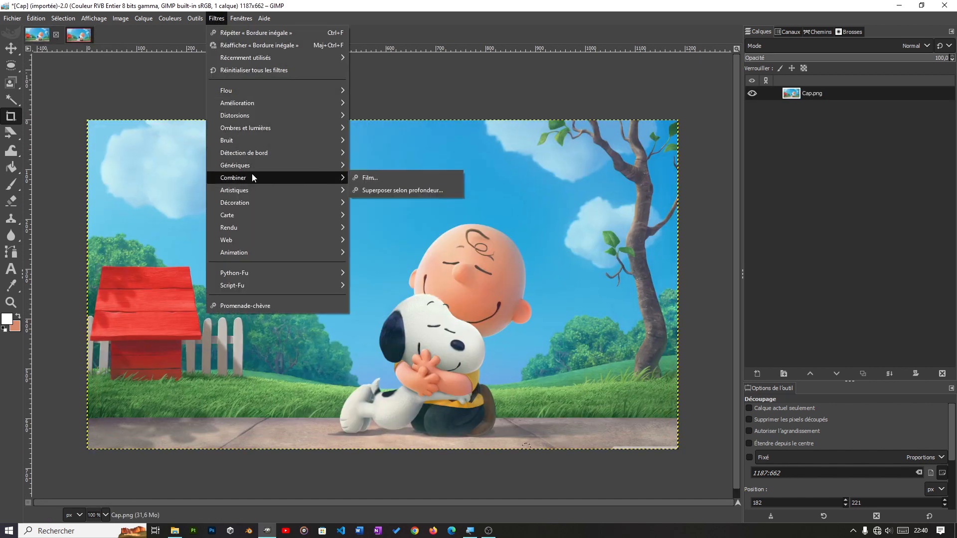
mouse_move(241, 209)
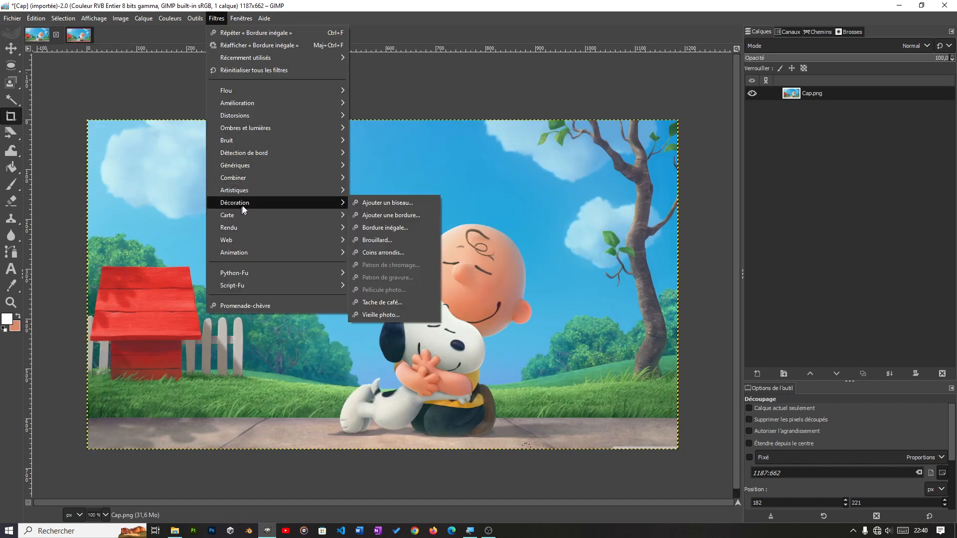
left_click(387, 228)
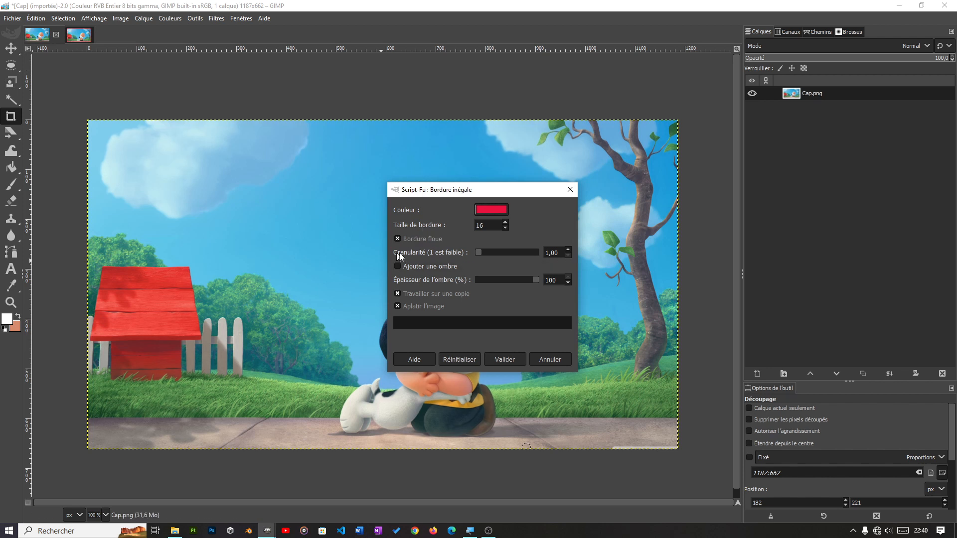
left_click_drag(482, 250, 499, 255)
left_click(398, 238)
left_click(503, 357)
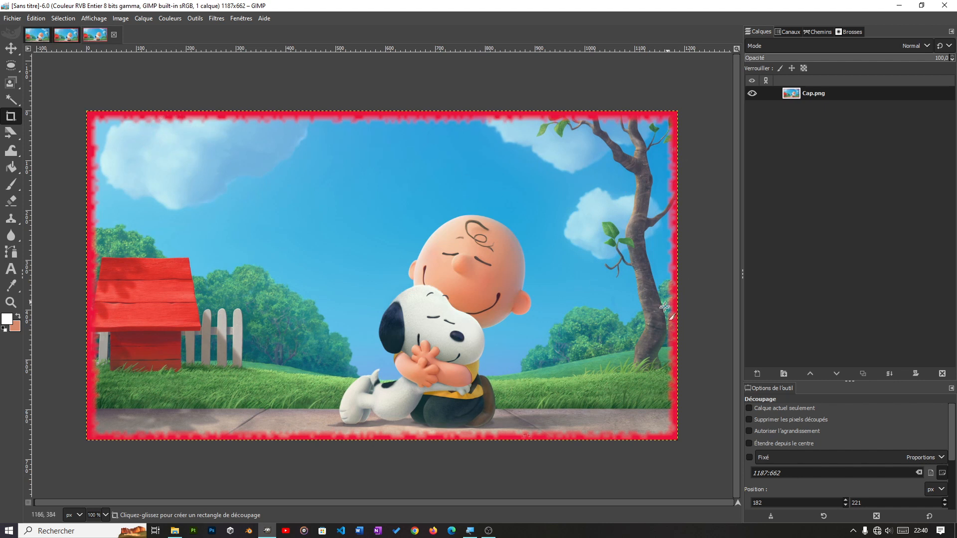
left_click(114, 35)
left_click(36, 37)
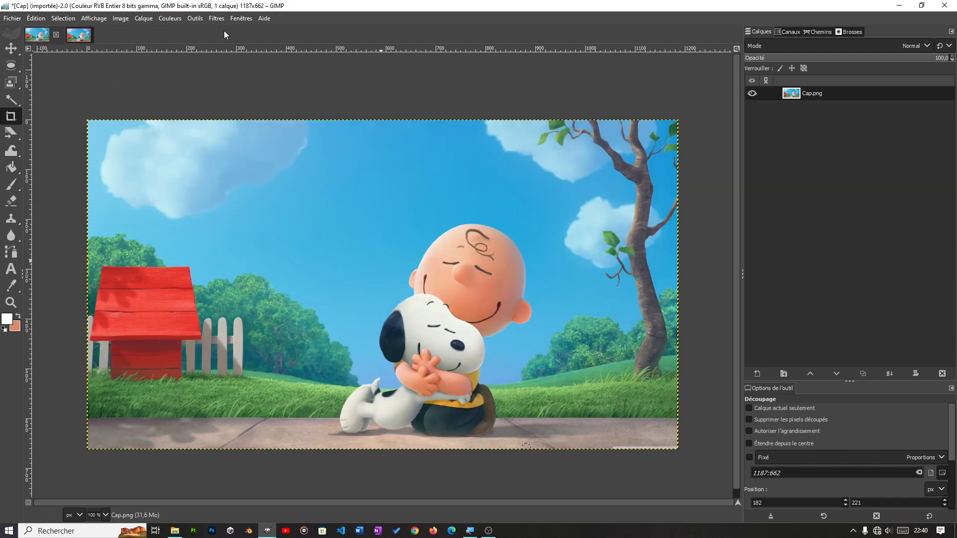
Try the unblurred fuzzy border with the granularity at its maximum of 16, and close the bordered copy
left_click(216, 19)
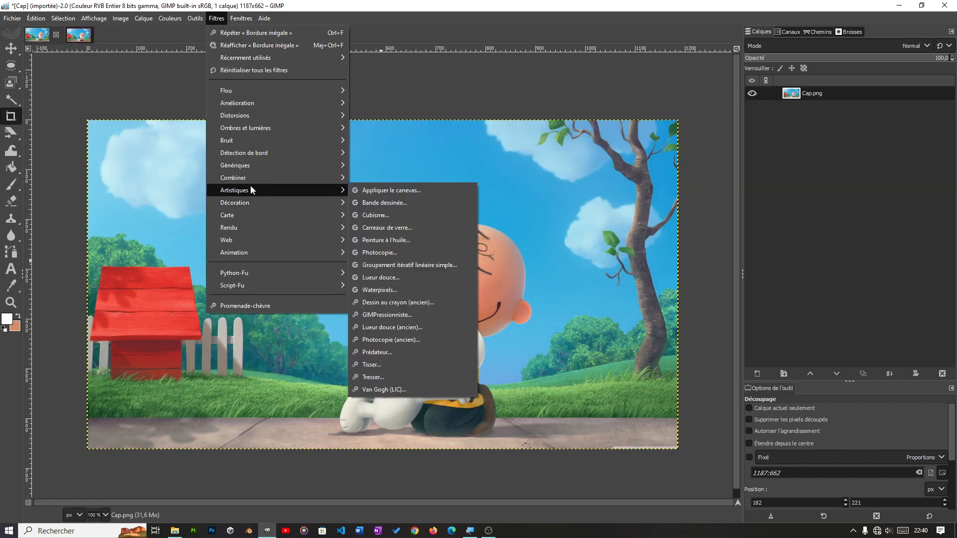
mouse_move(256, 203)
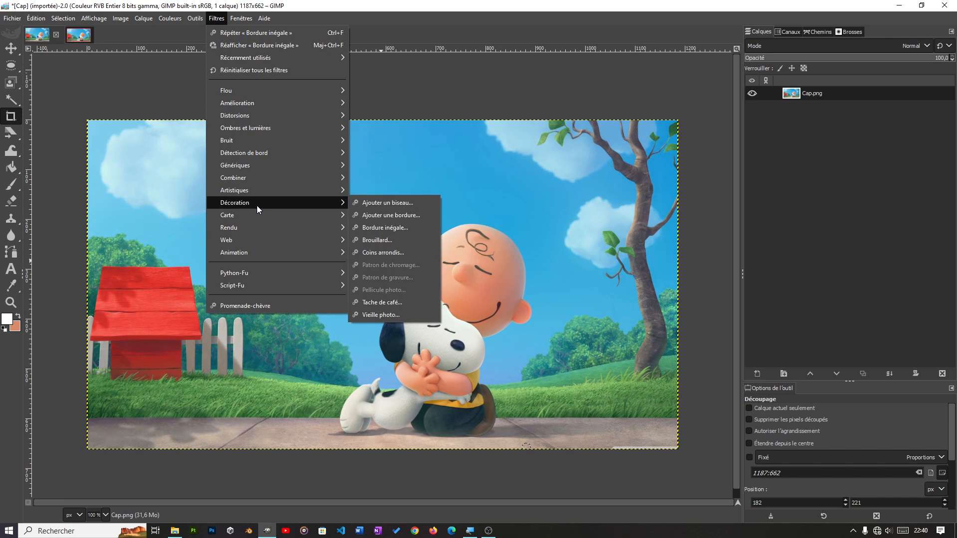
left_click(394, 227)
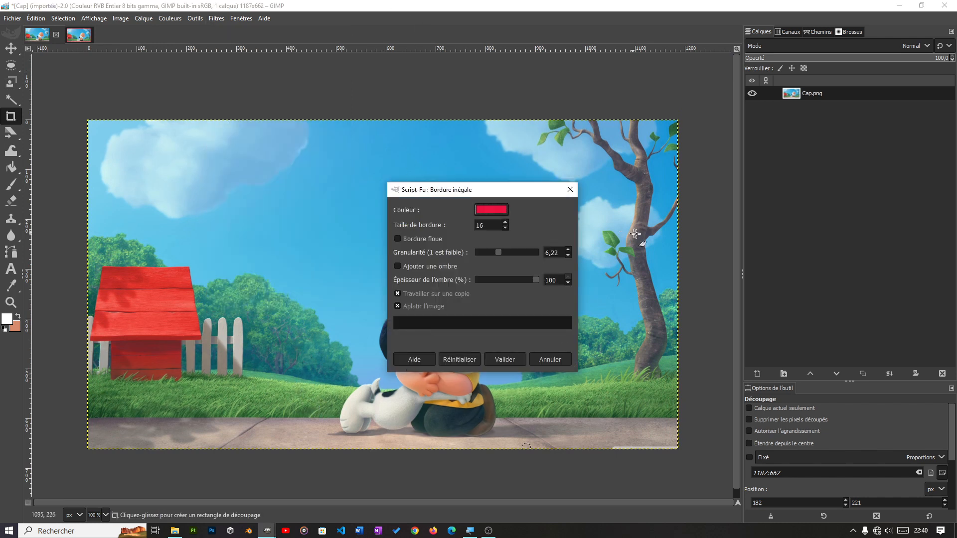
left_click(498, 252)
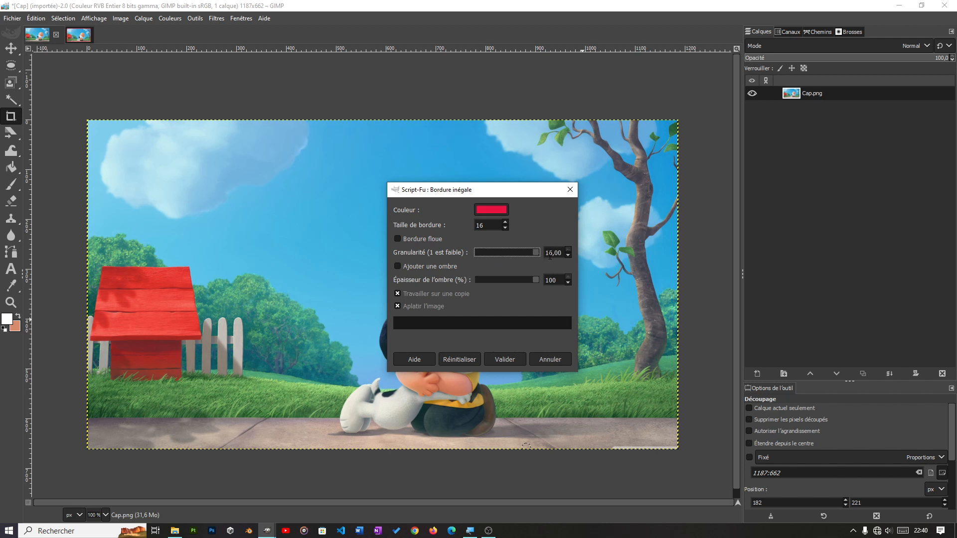
left_click(505, 363)
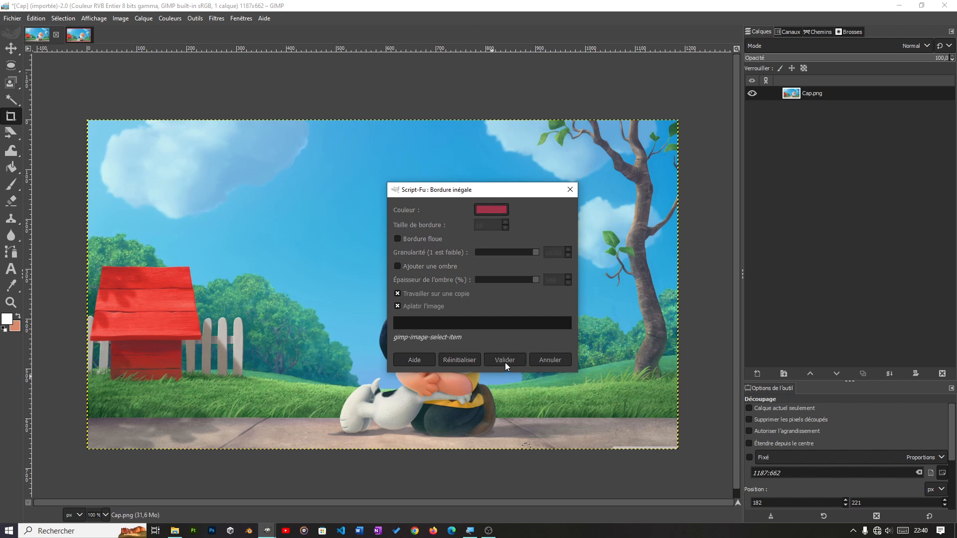
left_click(114, 34)
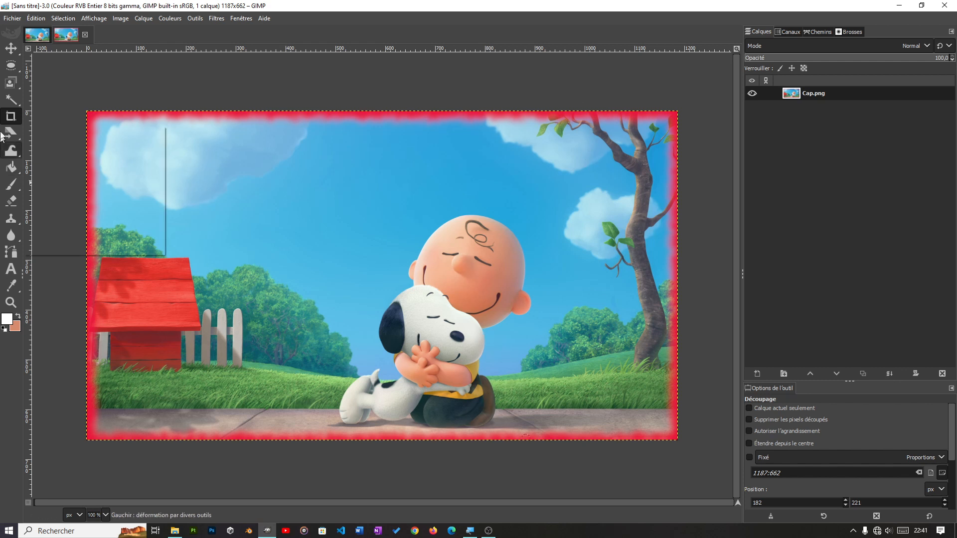
Compare the Cap image with the remaining fuzzy-bordered copy, and close that copy so only Cap stays open
left_click(37, 34)
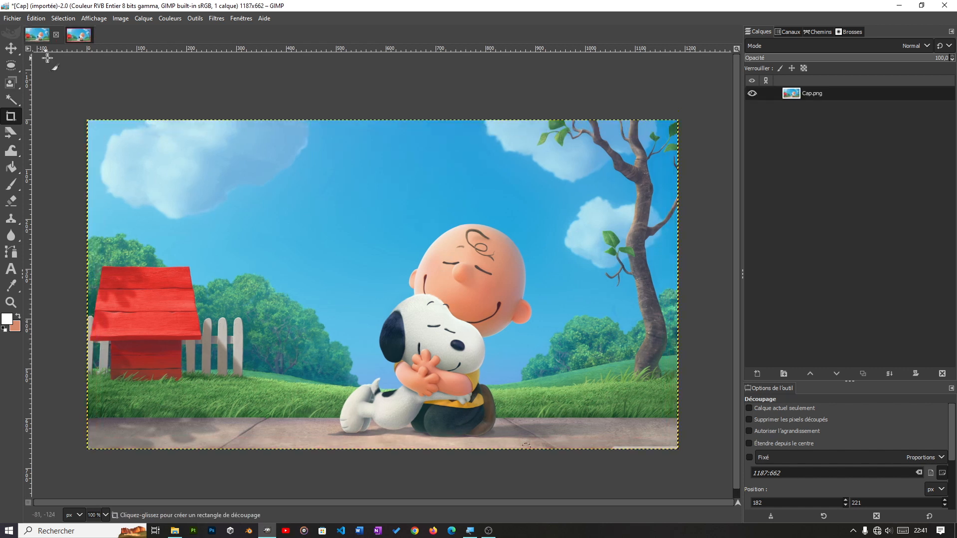
left_click(72, 37)
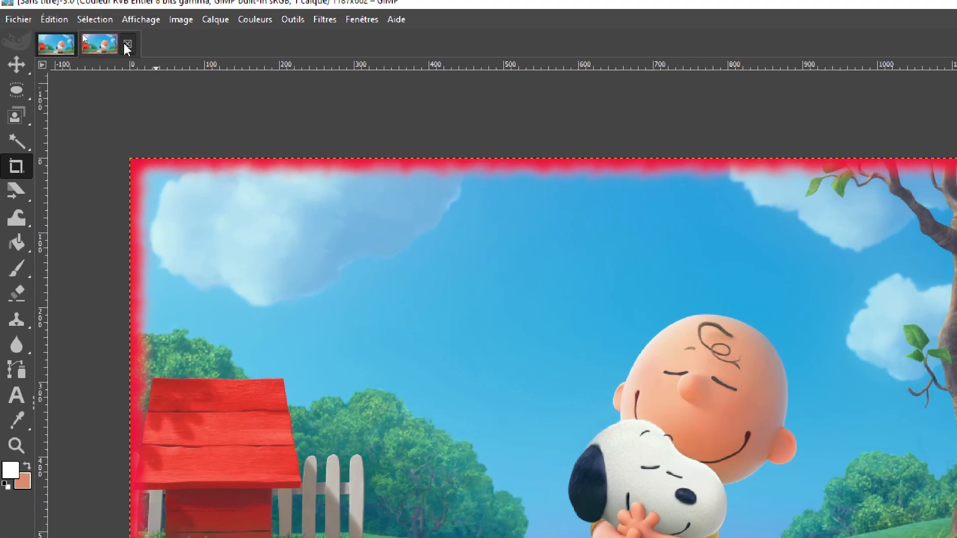
left_click(128, 42)
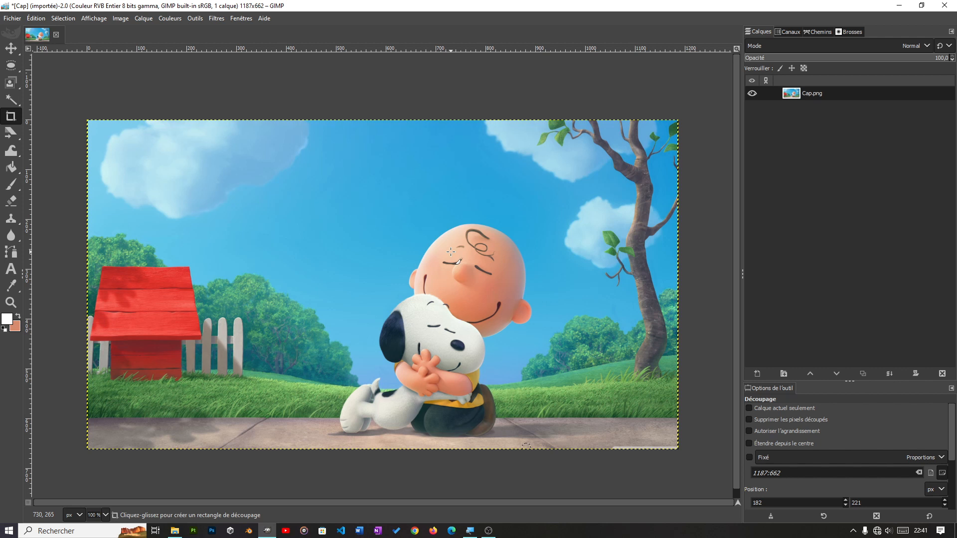
Try the Mixeur mono adjustment on Cap.png with a blue channel multiplier of 0.407, reset it and cancel
left_click(180, 20)
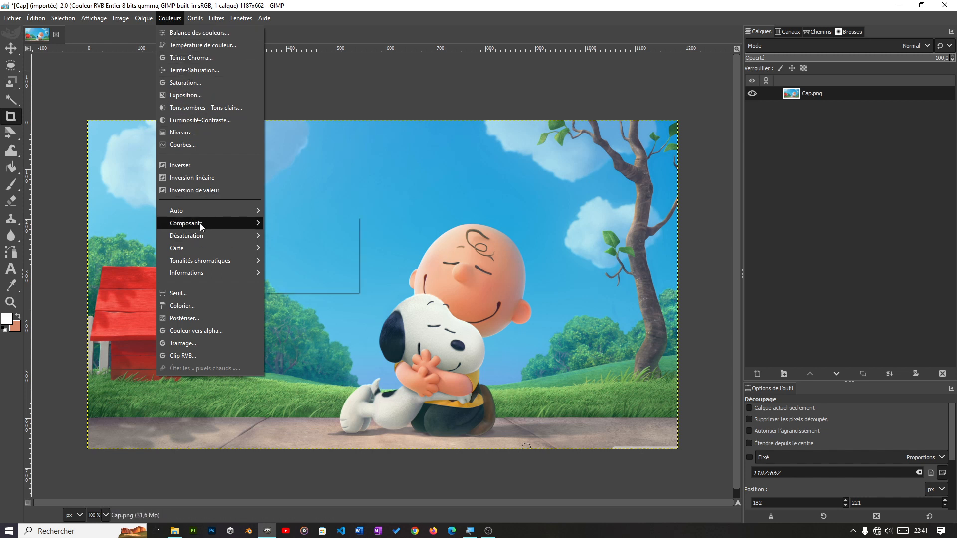
mouse_move(215, 226)
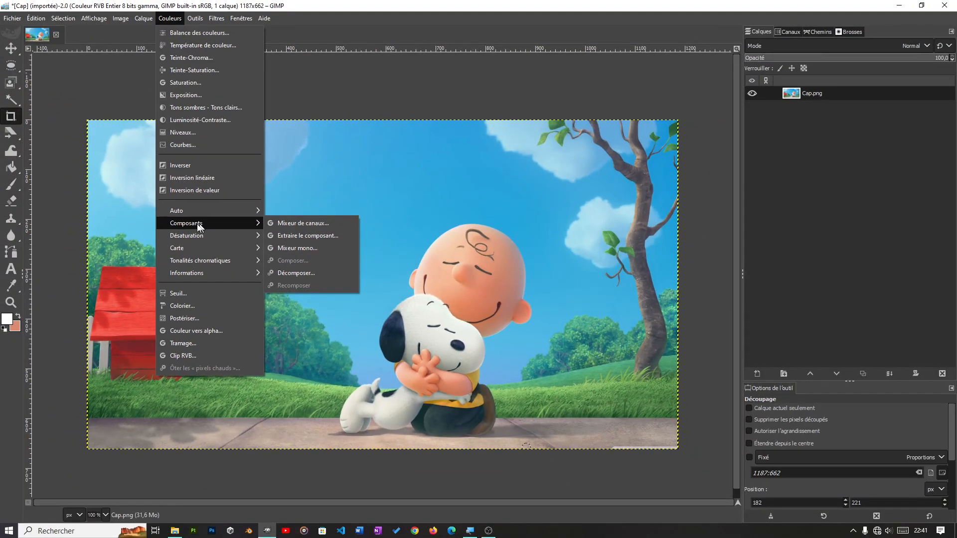
left_click(299, 250)
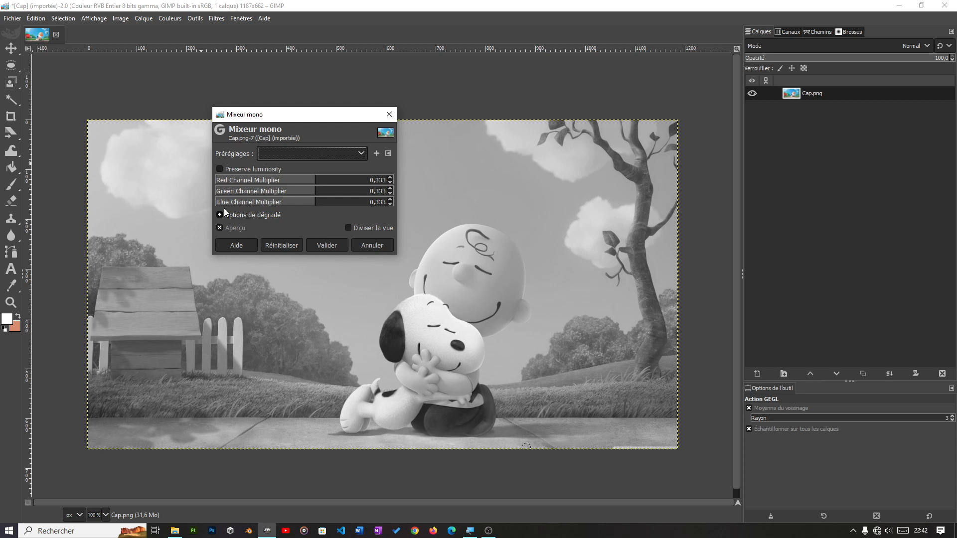
left_click_drag(264, 203, 315, 206)
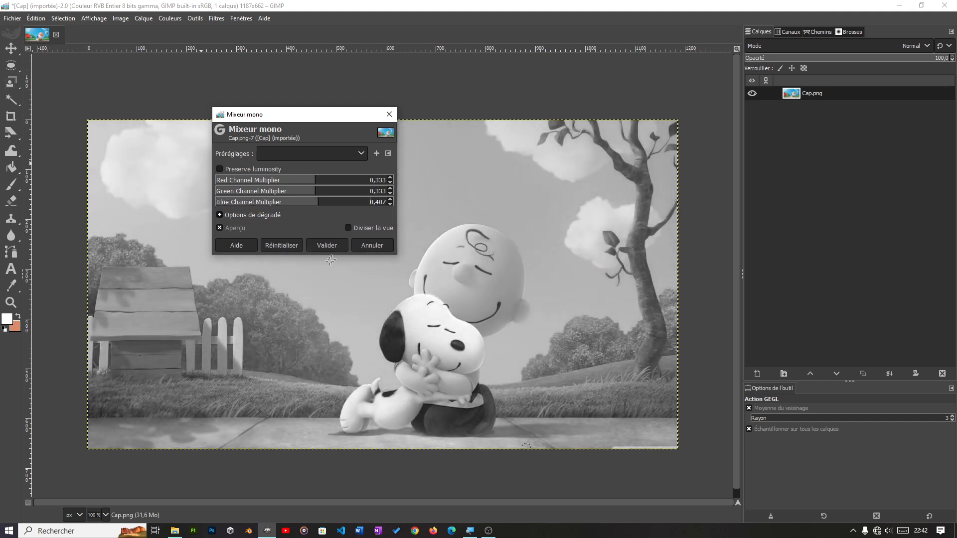
left_click(285, 244)
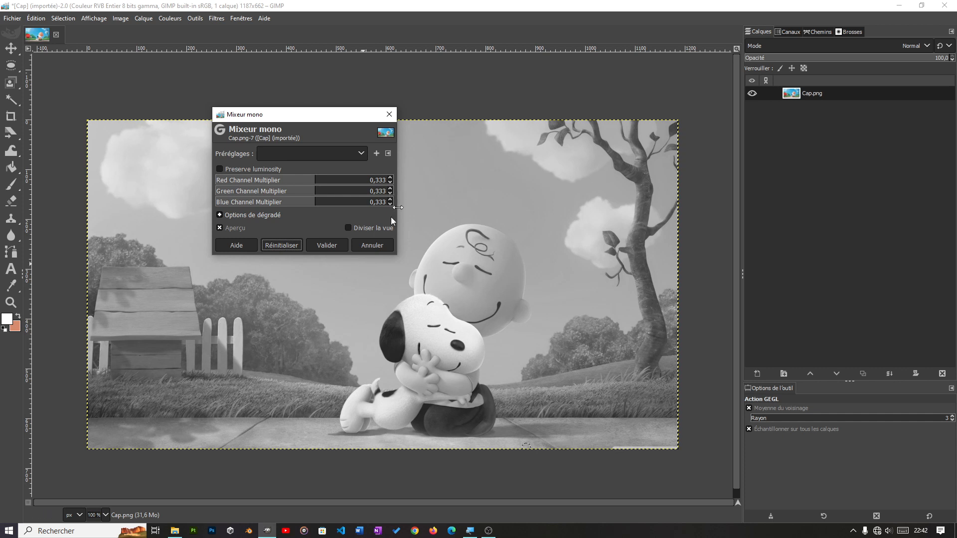
left_click(368, 245)
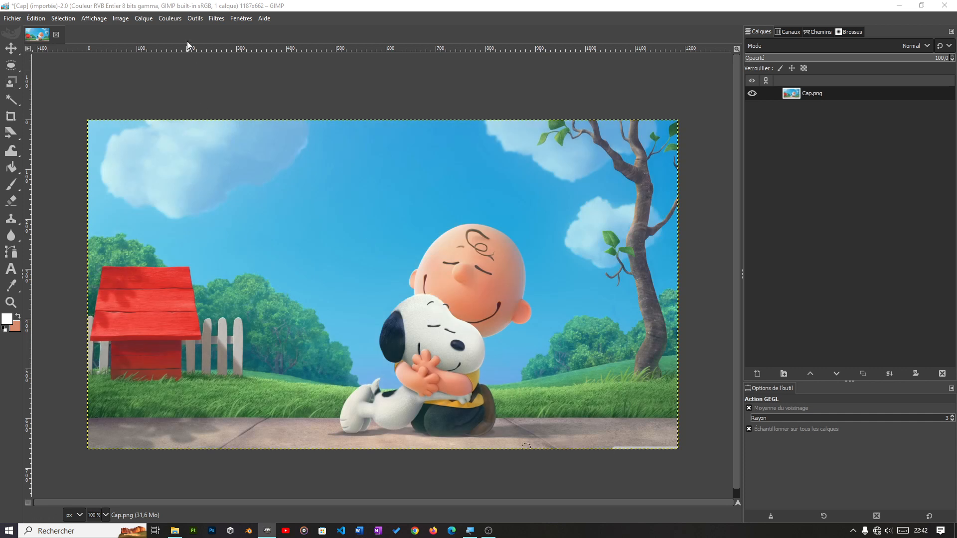
Try desaturating Cap.png by lowering the Saturation scale to 0.017, and cancel the adjustment
left_click(175, 18)
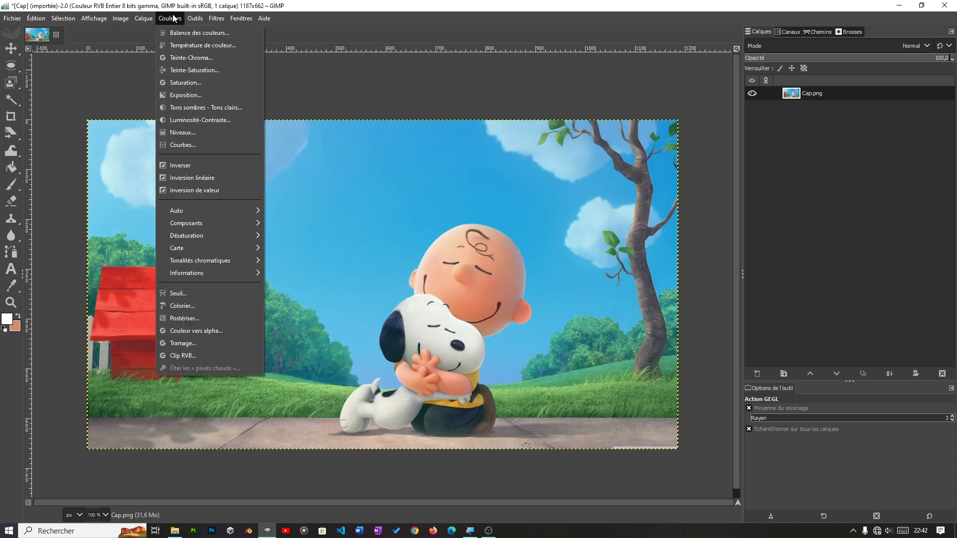
left_click(189, 83)
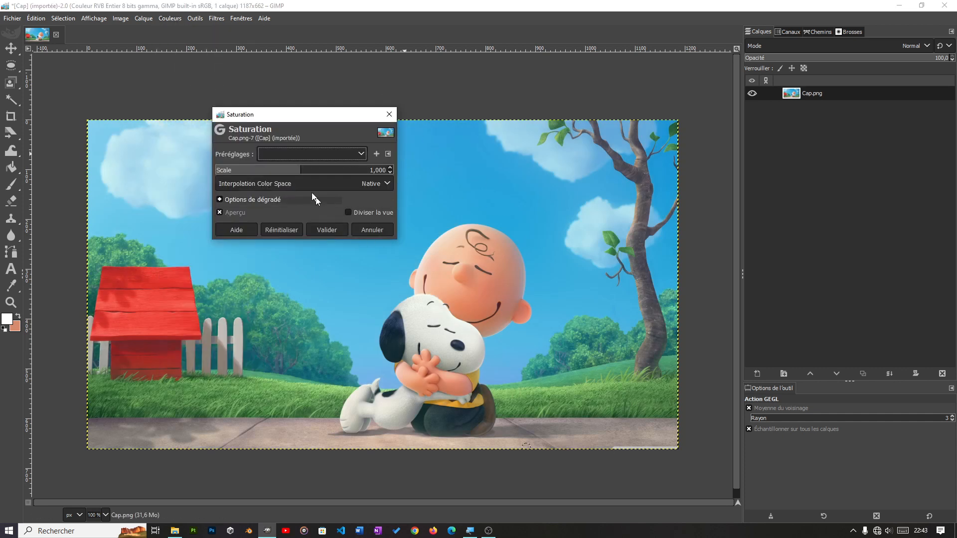
left_click(292, 170)
left_click_drag(292, 170, 216, 178)
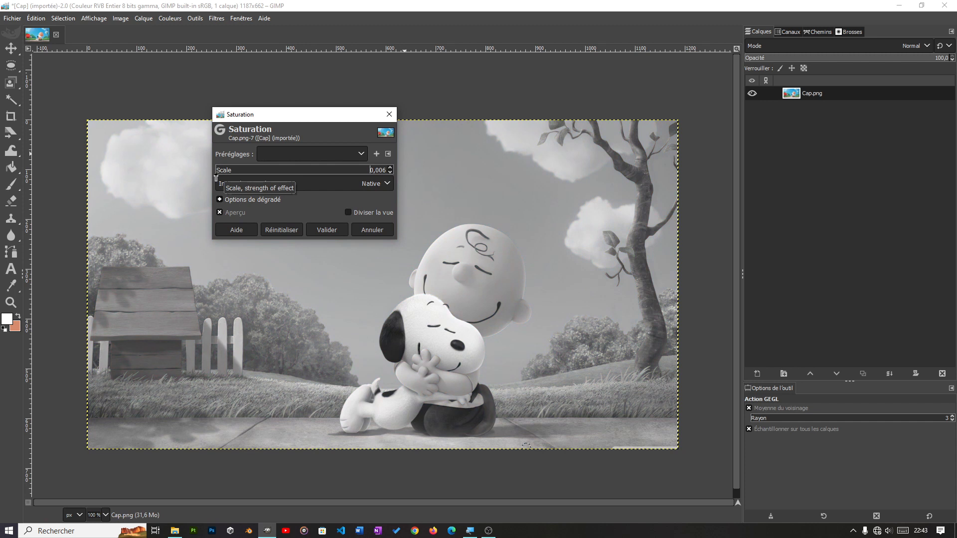
mouse_move(215, 178)
left_mouse_down()
mouse_move(333, 177)
mouse_move(215, 178)
left_mouse_up()
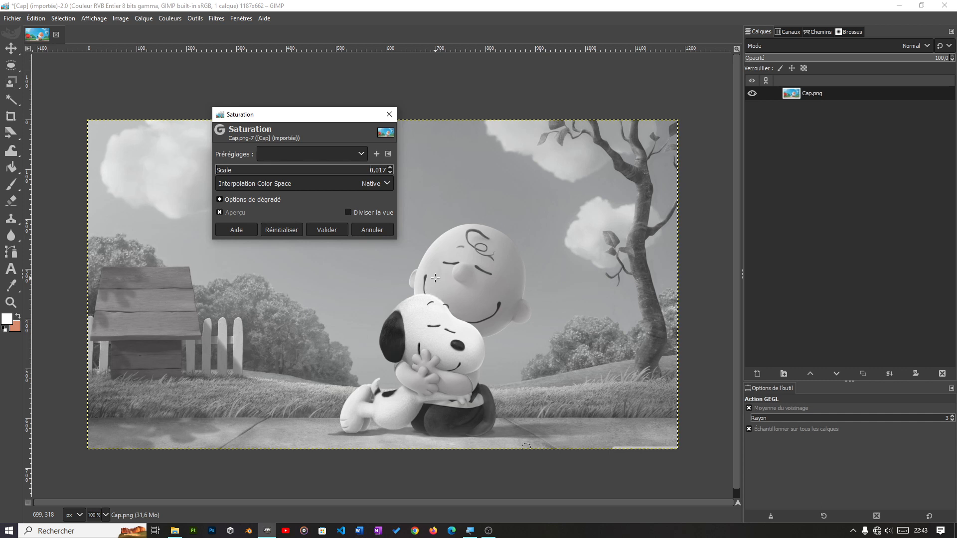
left_click(372, 230)
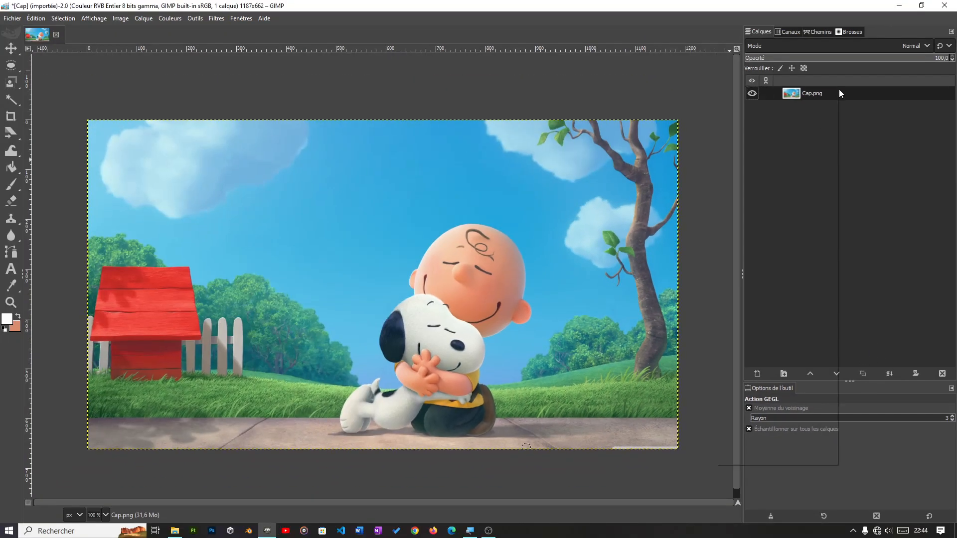
Duplicate the Cap.png layer
right_click(838, 90)
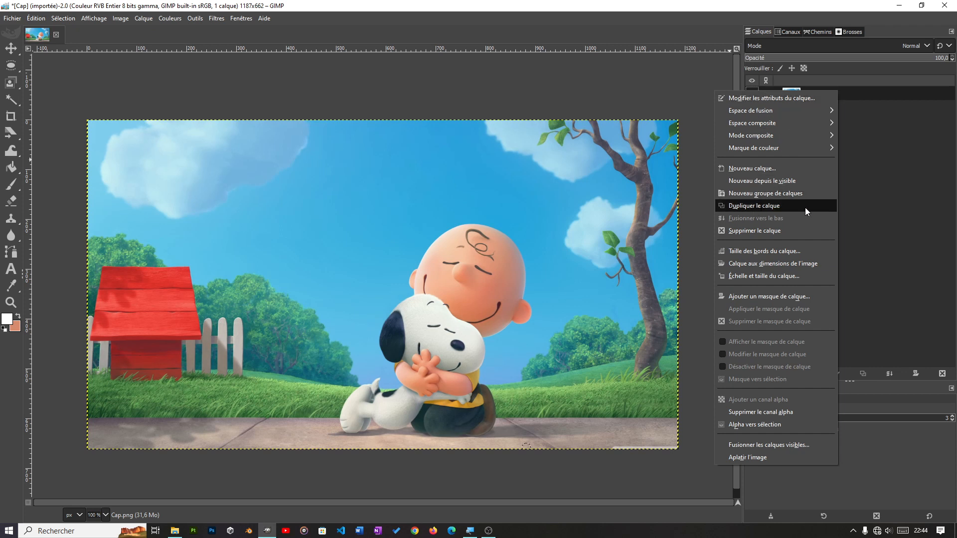
left_click(755, 206)
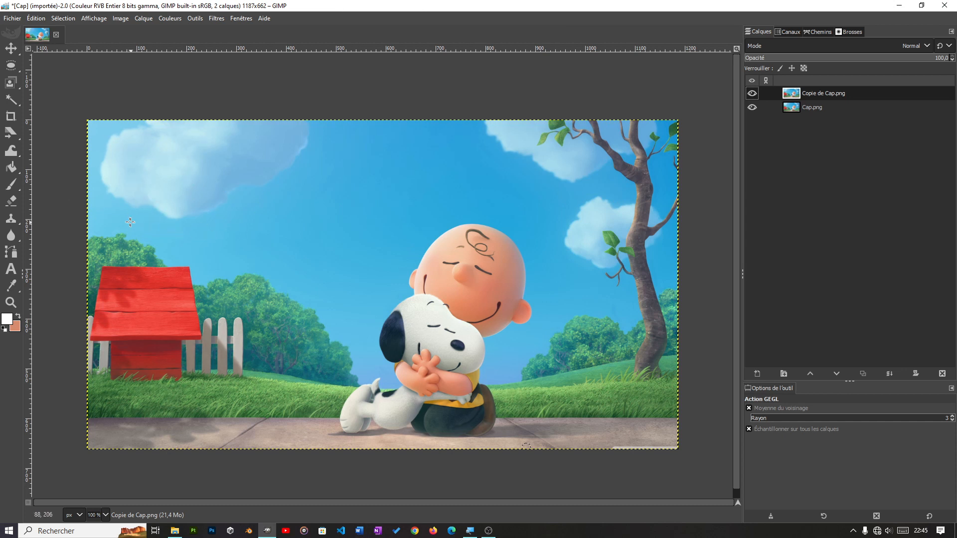
Choose the Clone tool with the 2. Hardness 100 brush and set the brush size to 271
mouse_move(15, 221)
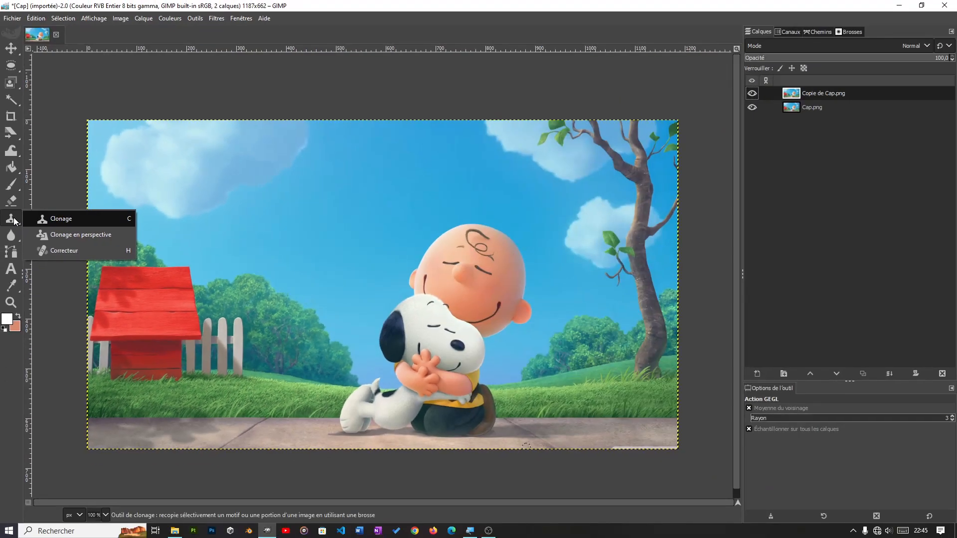
left_click(62, 222)
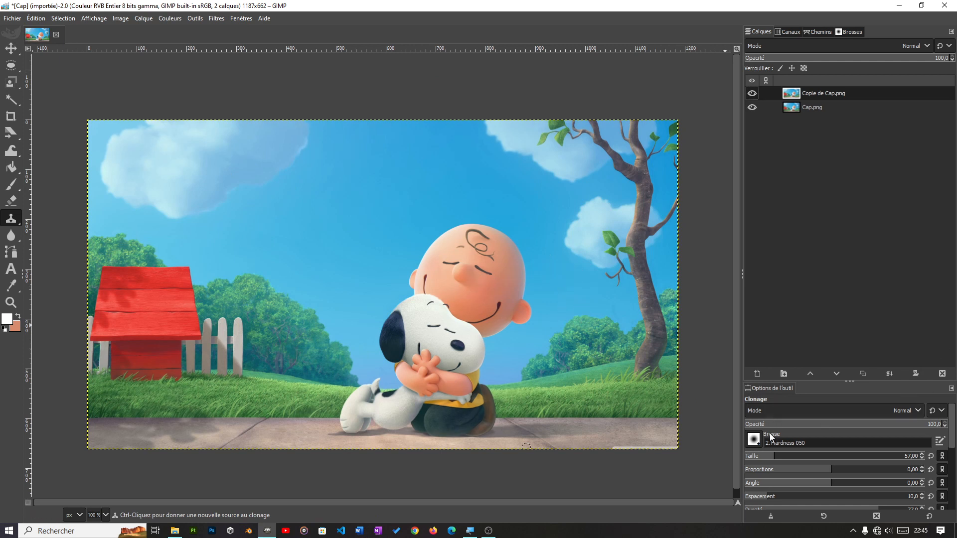
left_click(754, 439)
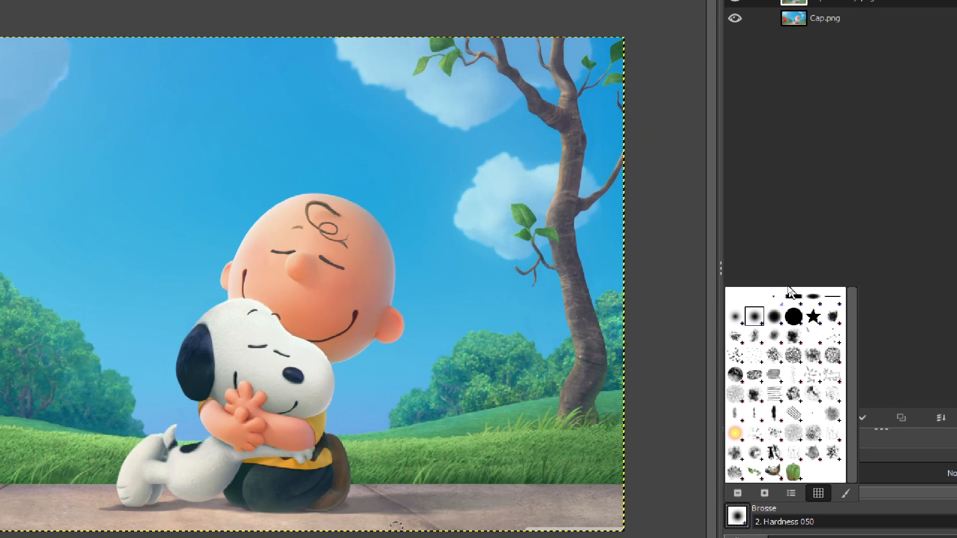
left_click(793, 315)
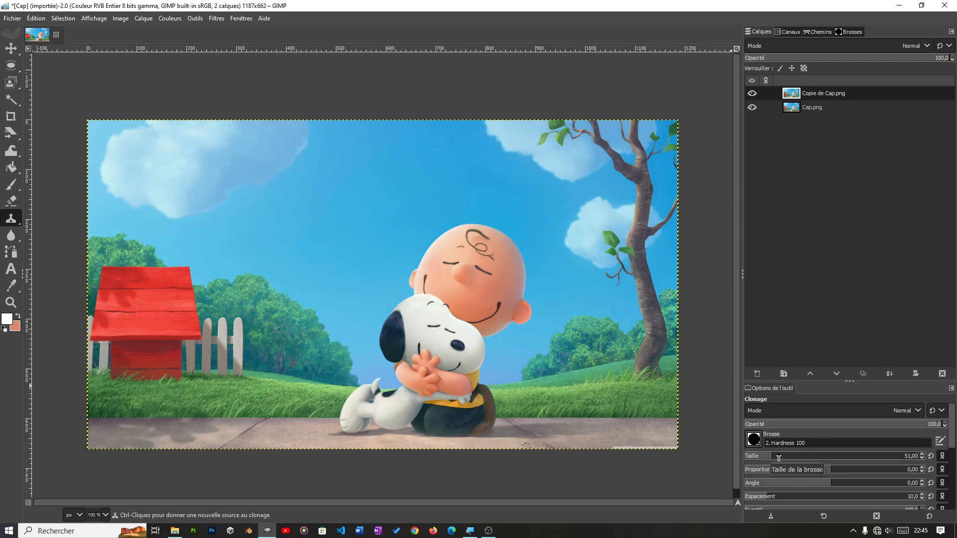
left_click_drag(767, 457, 820, 461)
mouse_move(816, 454)
left_mouse_down()
mouse_move(763, 455)
mouse_move(854, 457)
left_mouse_up()
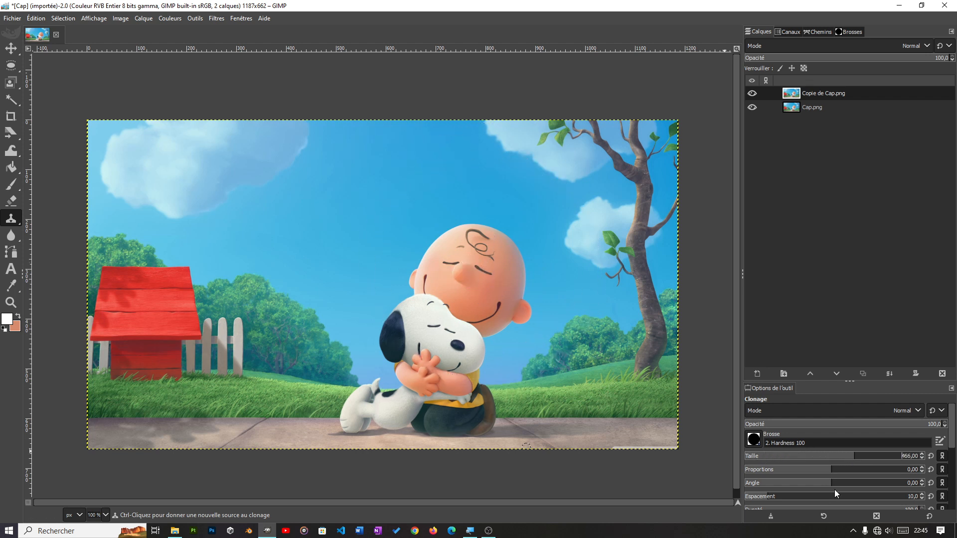
left_click_drag(849, 461, 829, 458)
left_click_drag(831, 457, 823, 459)
Clone the boy's head onto three places in the sky, and undo the last two copies
key("ctrl")
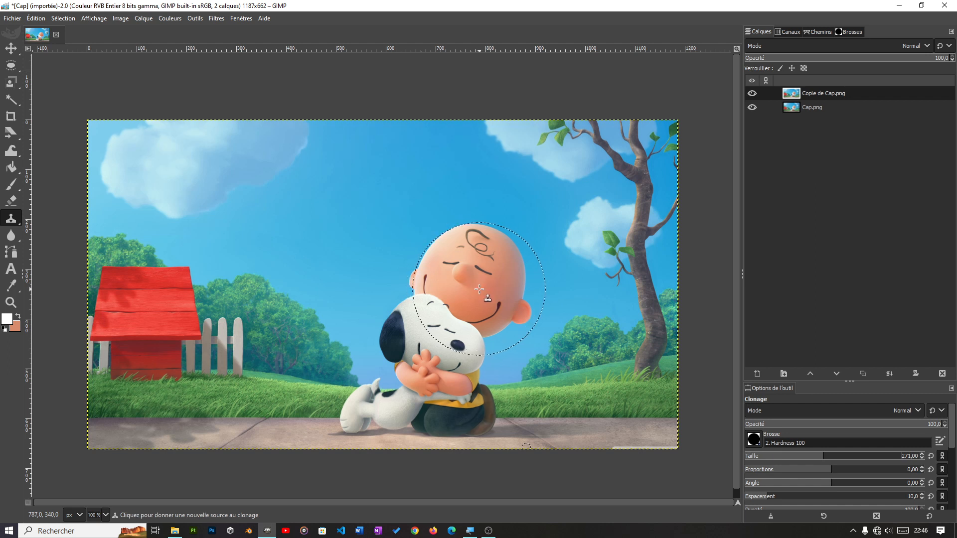
left_click(473, 285, "ctrl")
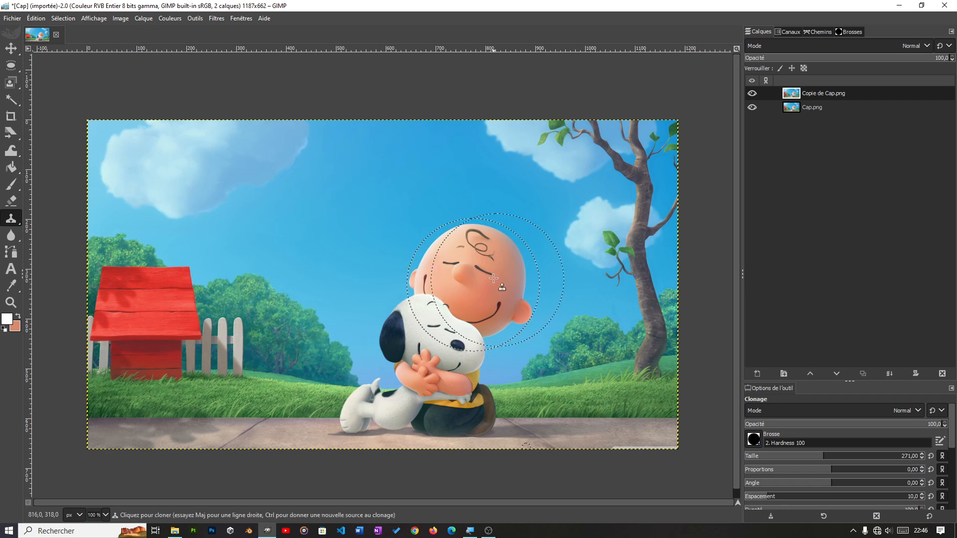
left_click(228, 213)
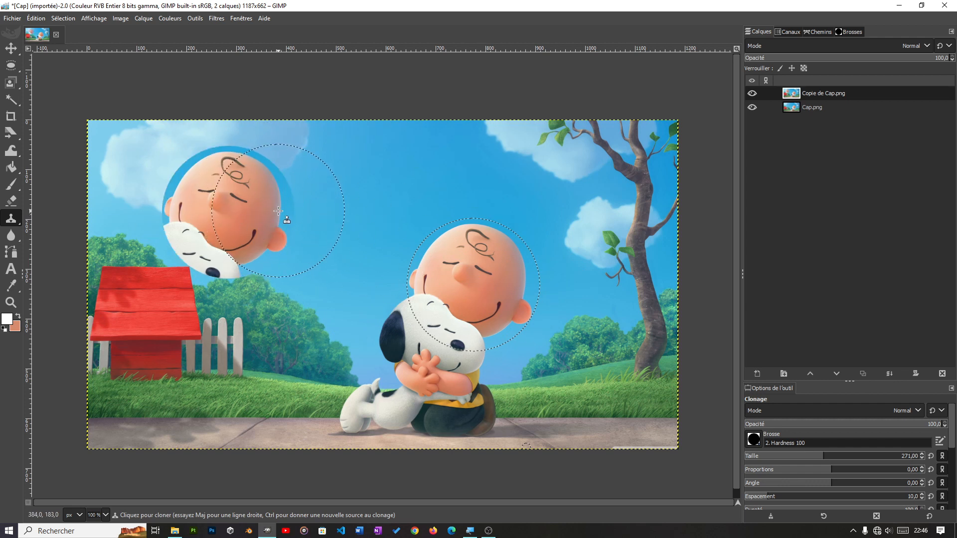
left_click(614, 191)
left_click(389, 188)
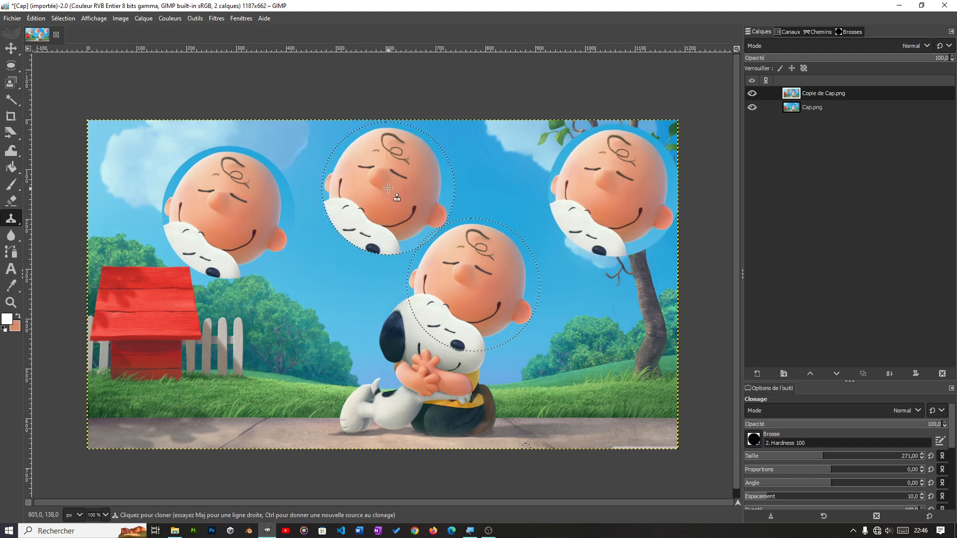
key("ctrl+z")
key("ctrl+z")
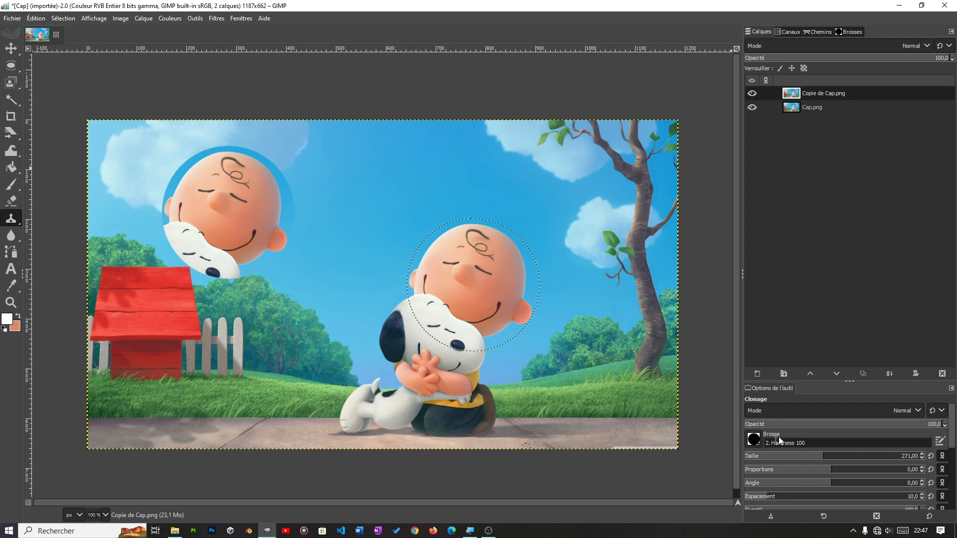
Switch the clone brush to 2. Hardness 050 and set its size to 285
left_click(753, 440)
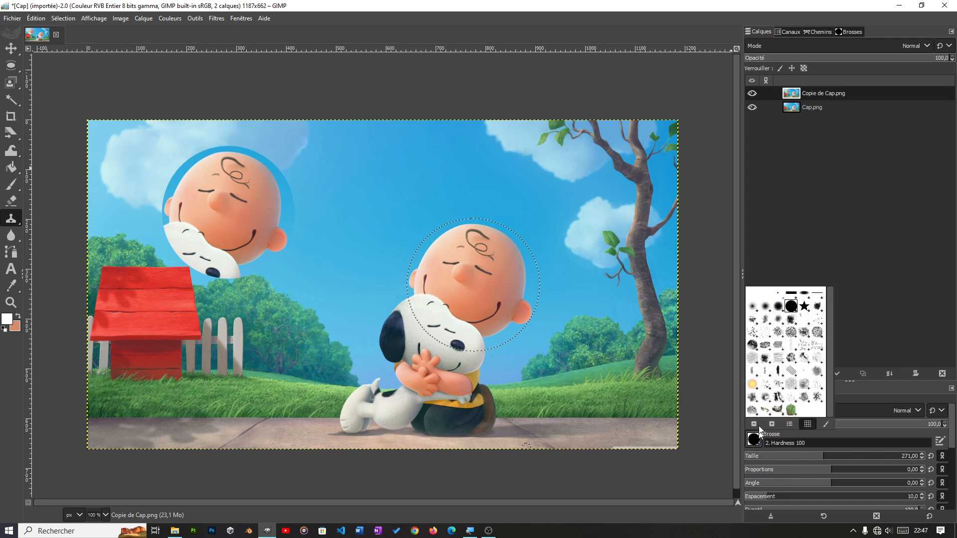
left_click(766, 309)
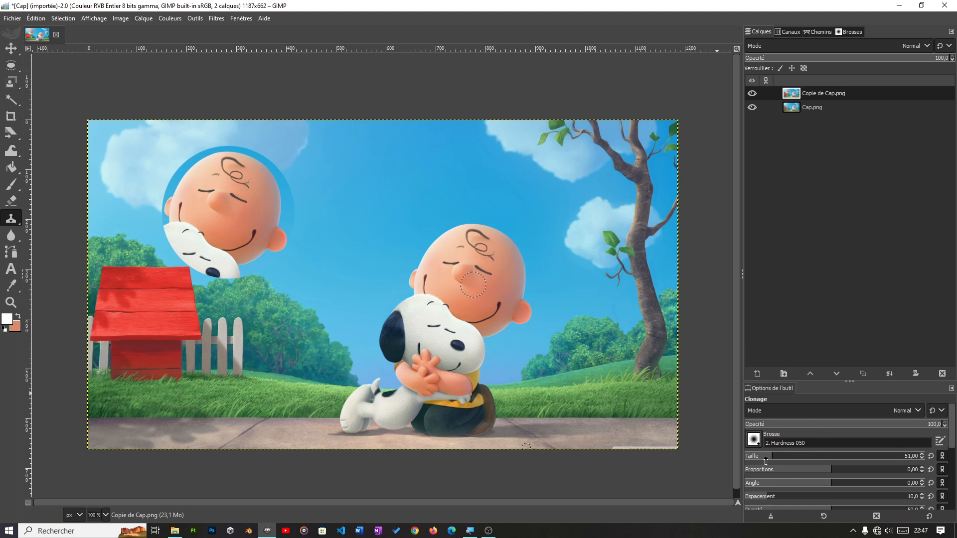
left_click_drag(764, 456, 825, 458)
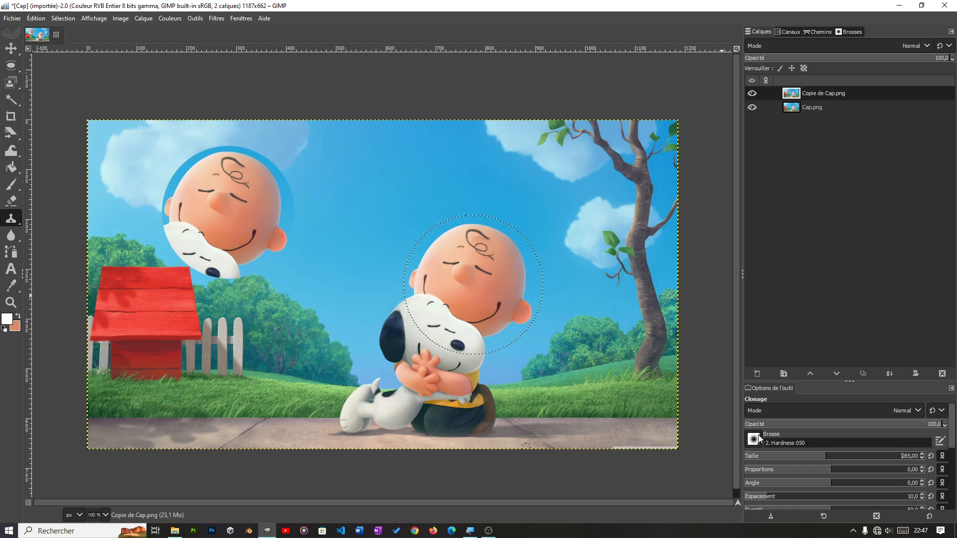
Clone the boy's head over the small cloud, over the sky with hardness 68, and over the bushes near the tree with hardness 75
left_click(471, 286, "ctrl")
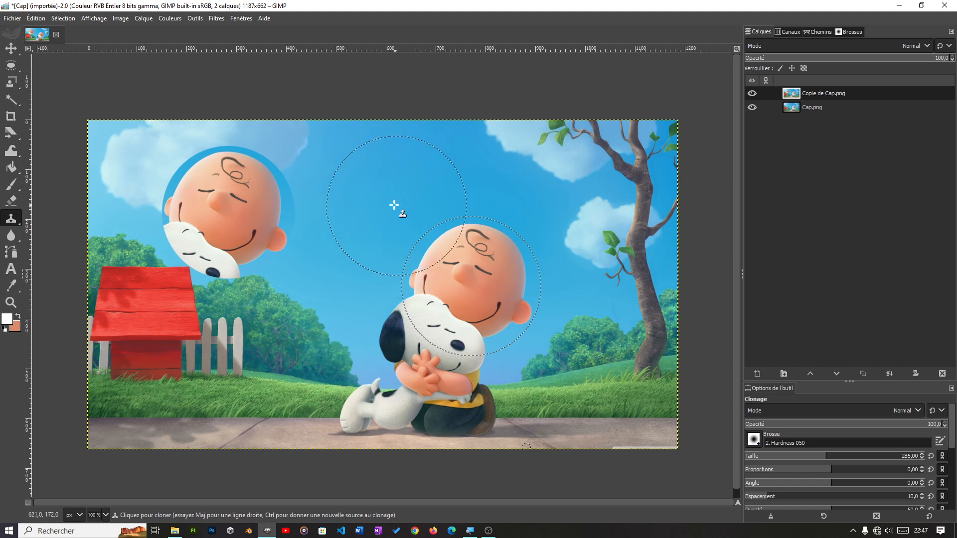
left_click(591, 197)
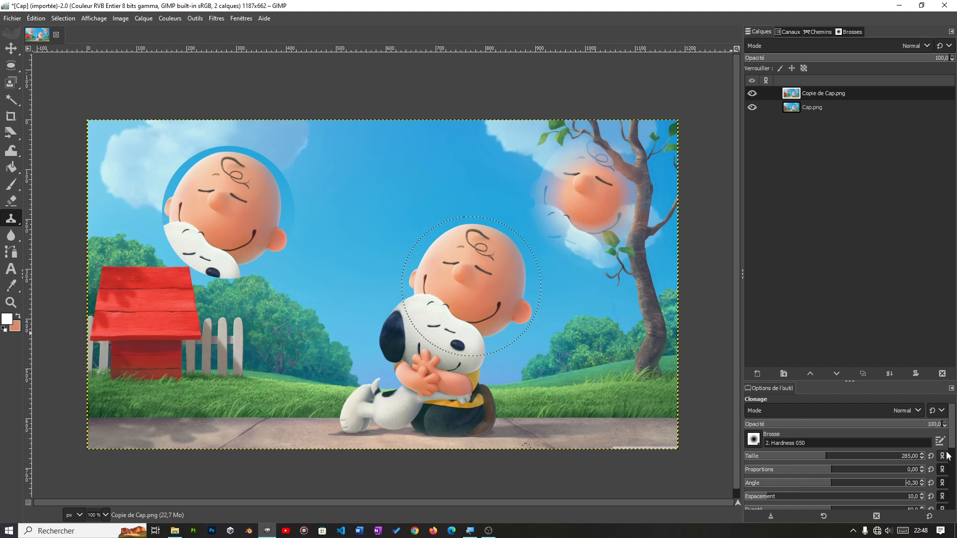
scroll(786, 468, "down", 3)
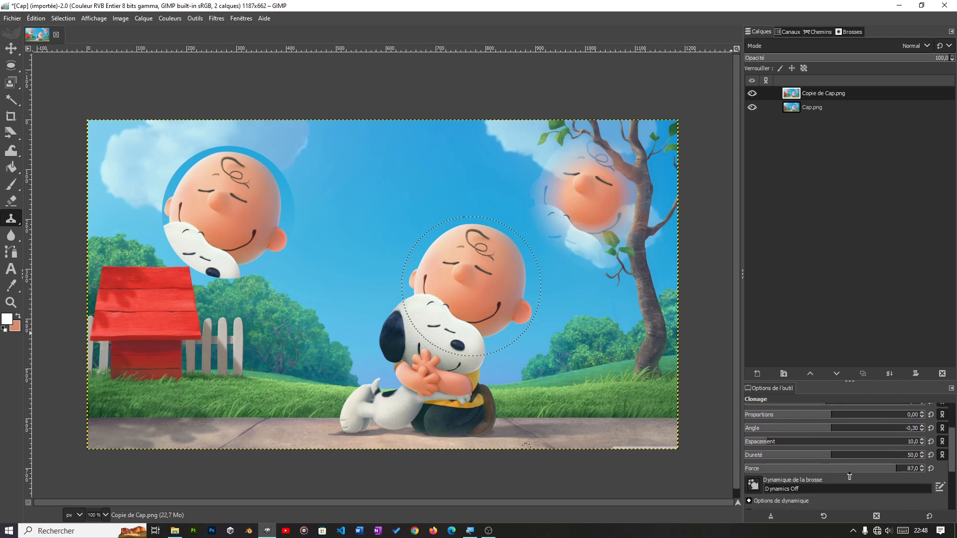
left_click_drag(831, 453, 862, 459)
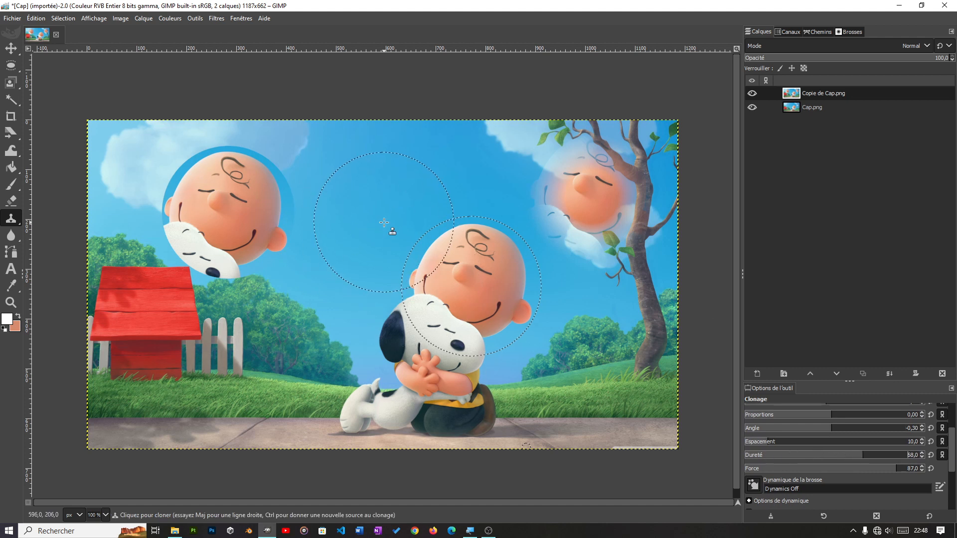
left_click(370, 205)
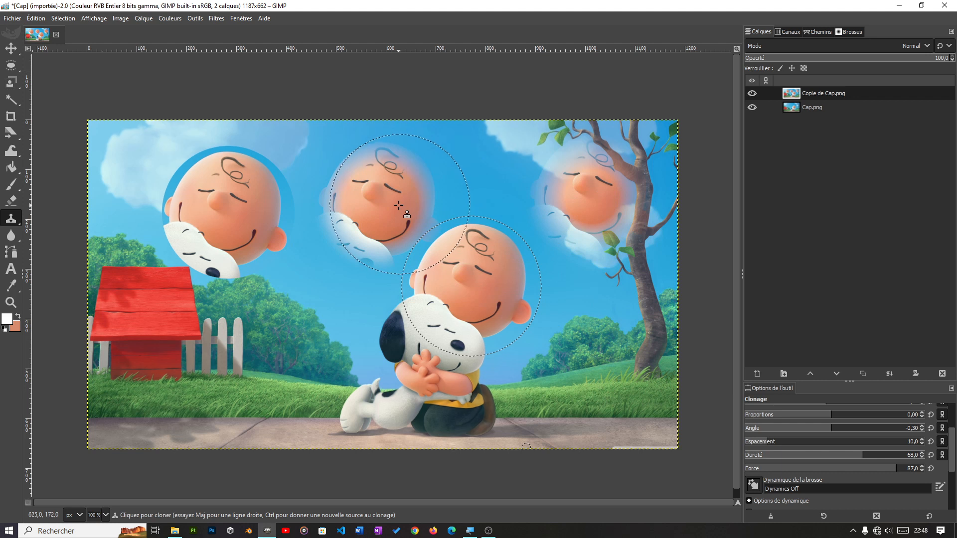
left_click_drag(856, 458, 875, 459)
left_click(601, 360)
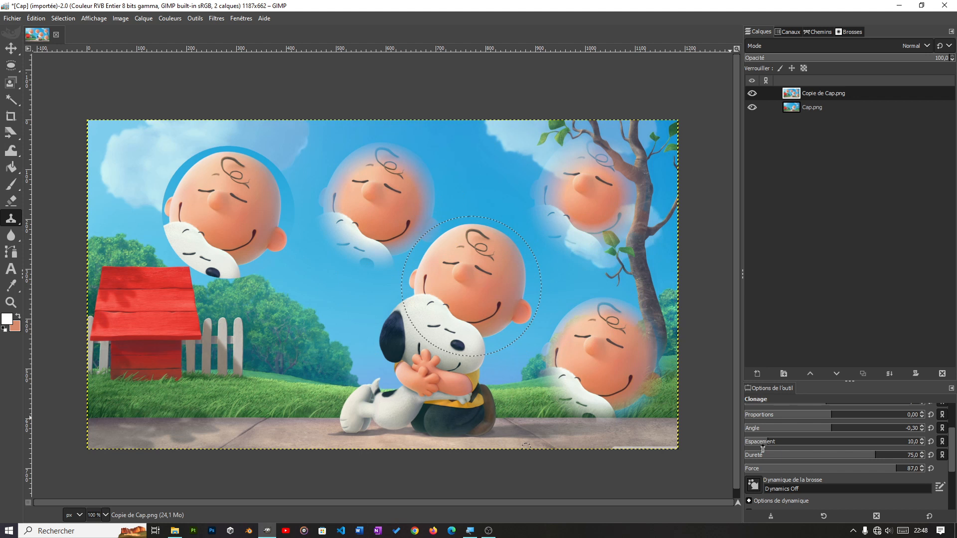
scroll(766, 415, "up", 4)
scroll(780, 428, "up", 4)
scroll(955, 447, "up", 3)
left_click(752, 438)
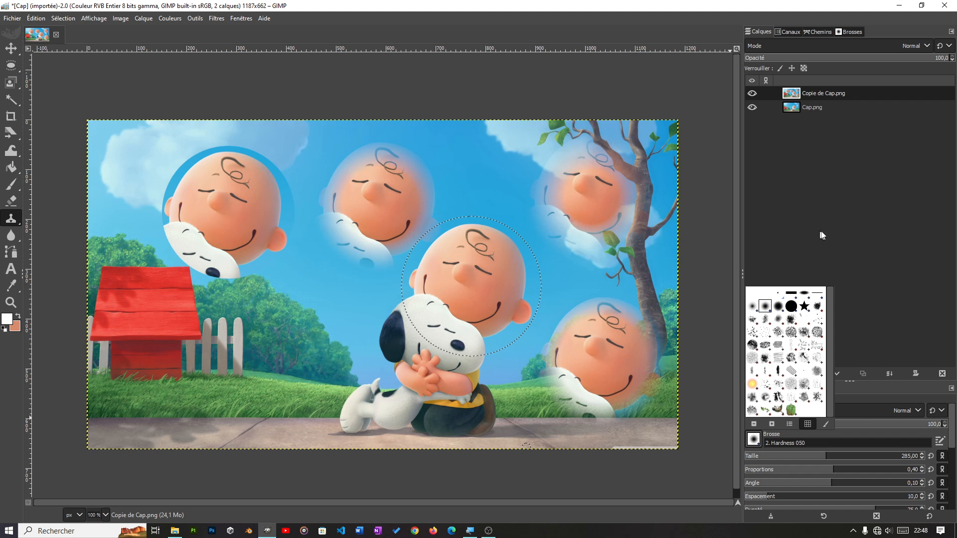
left_click(799, 230)
Undo all the cloned heads and the duplication of the Cap.png layer
key("ctrl+z")
key("ctrl+z")
key("ctrl+z")
key("ctrl+z")
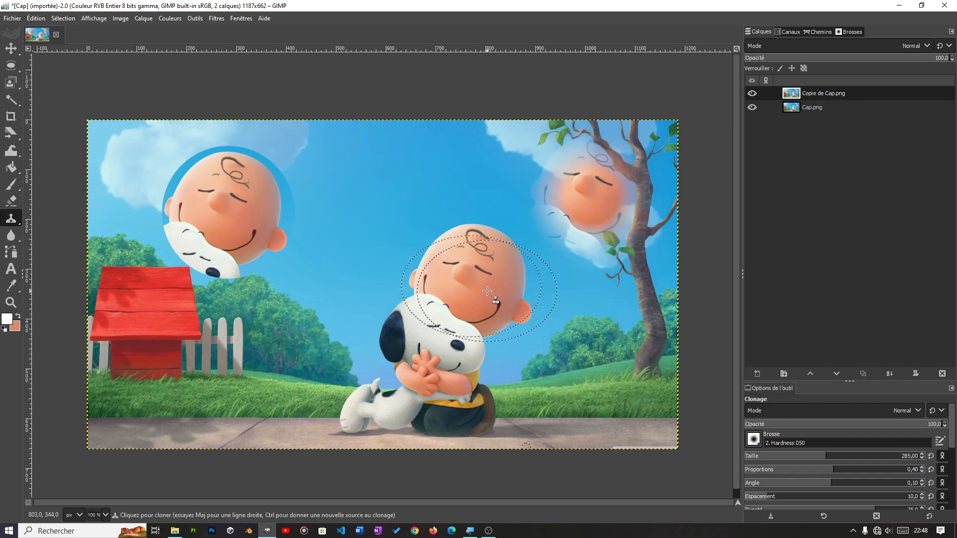
key("ctrl+z")
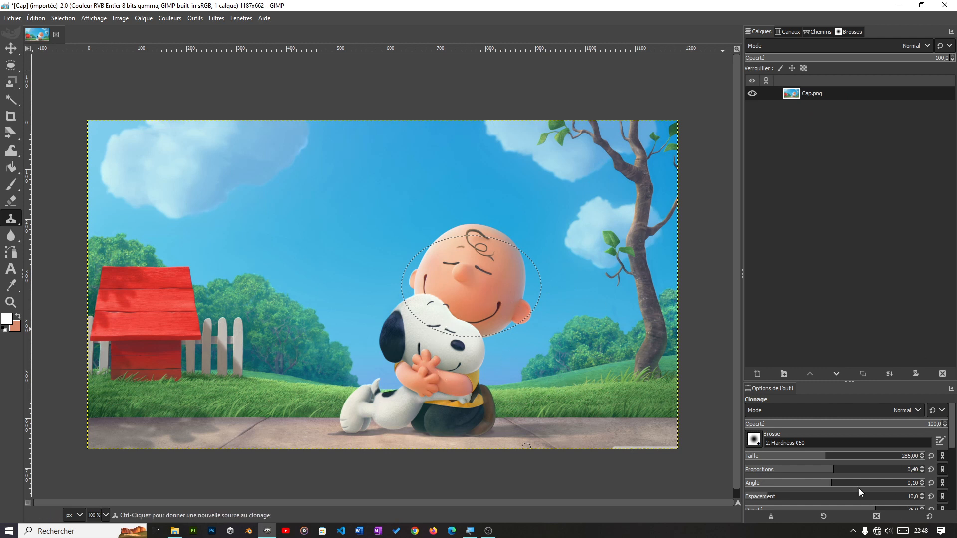
Reset the clone brush's proportions, angle and hardness, and set its size to 45
scroll(859, 488, "down", 1)
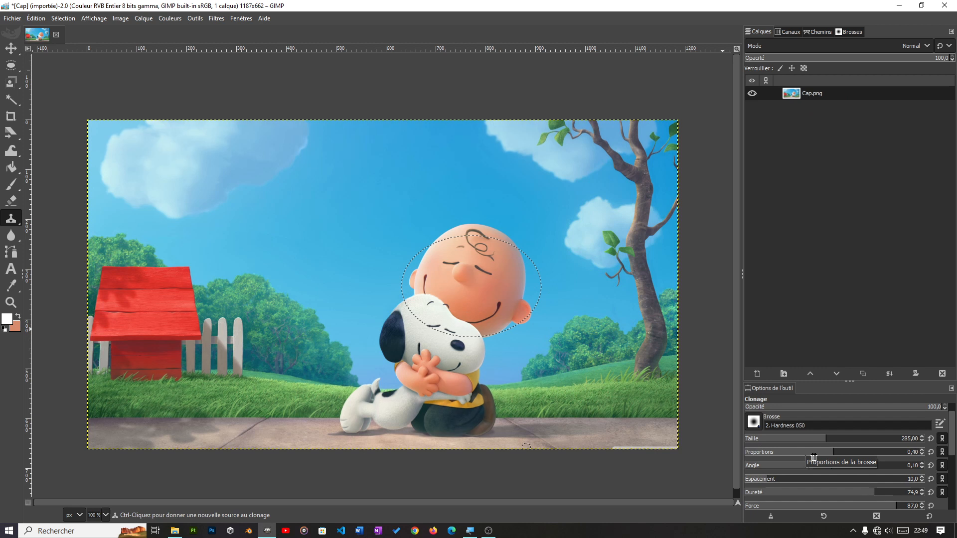
left_click(929, 451)
left_click(929, 439)
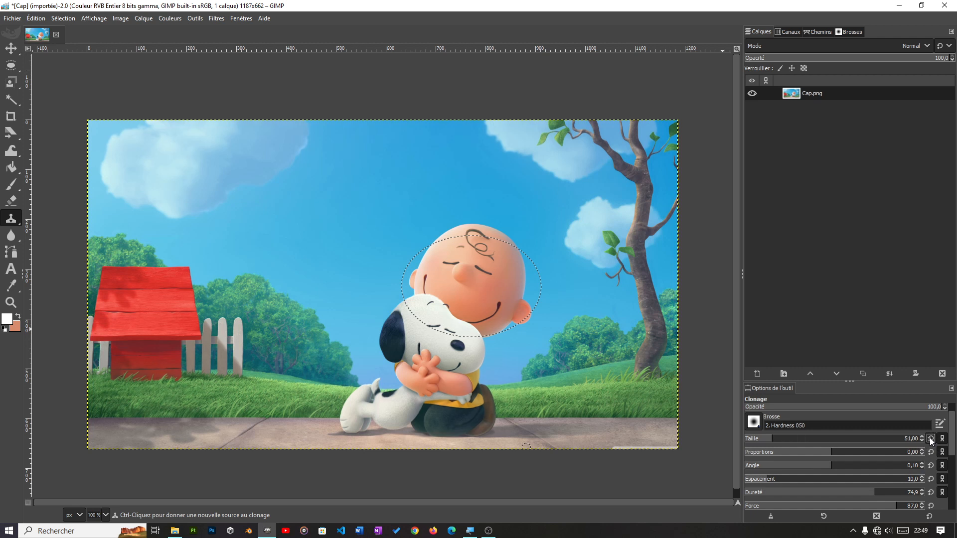
left_click(931, 465)
left_click(928, 492)
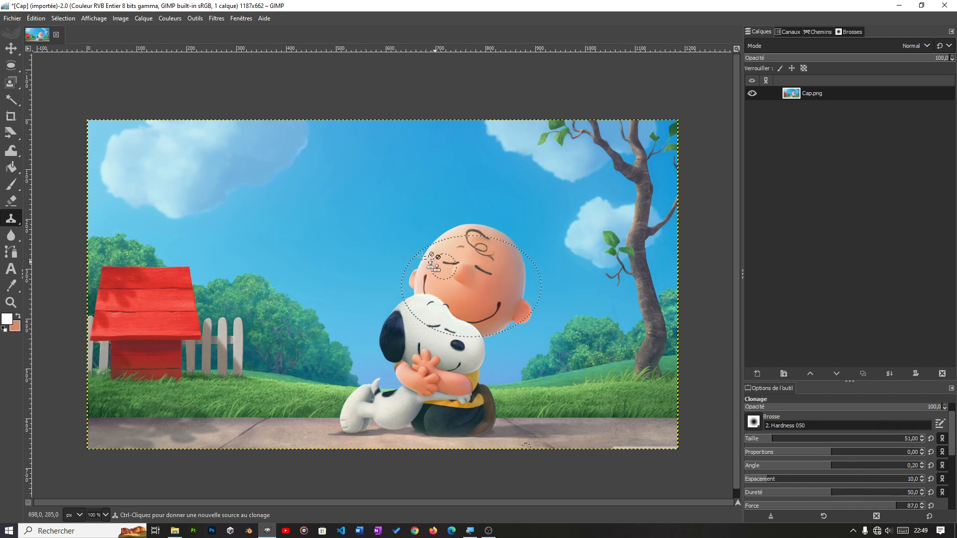
left_click_drag(768, 438, 781, 439)
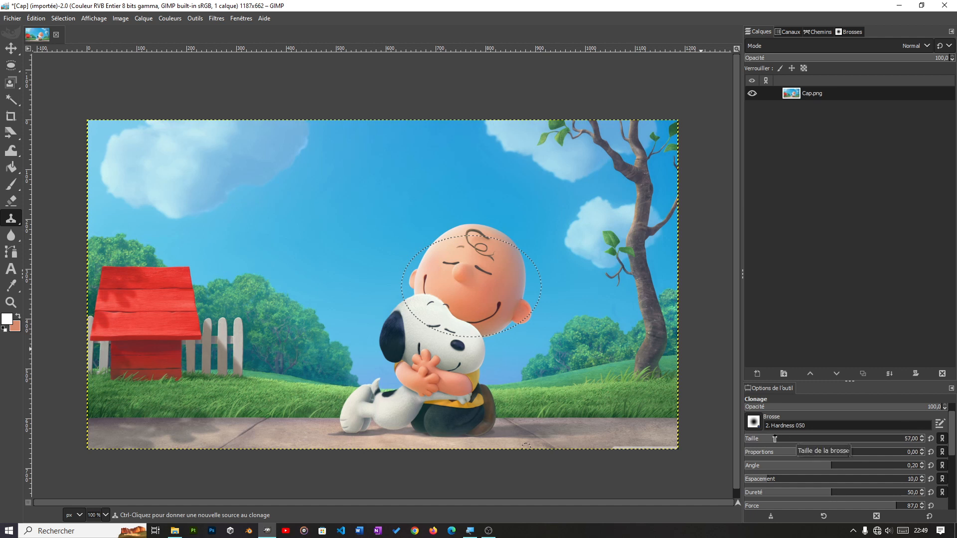
left_click_drag(771, 439, 765, 438)
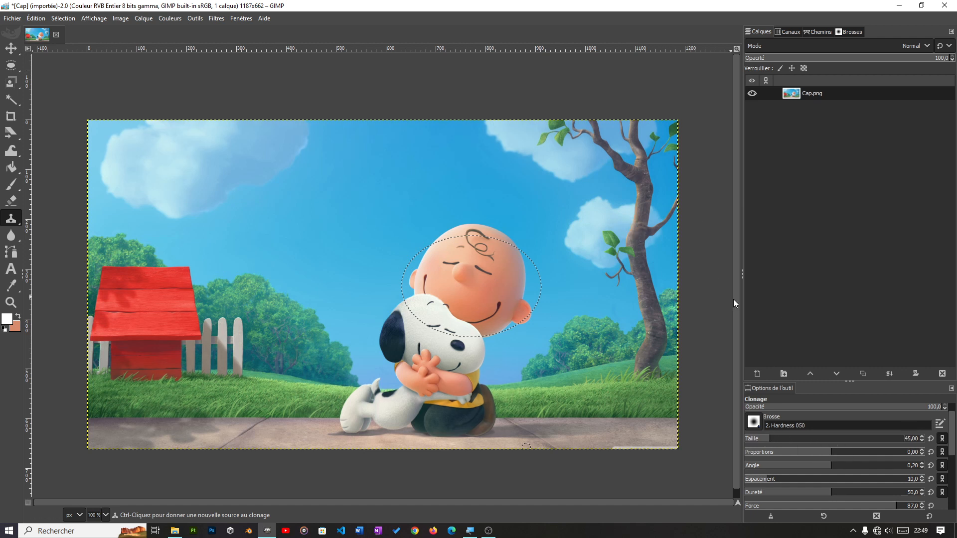
Duplicate the Cap.png layer, and clone the small cloud over the section of tree trunk beside it
right_click(845, 96)
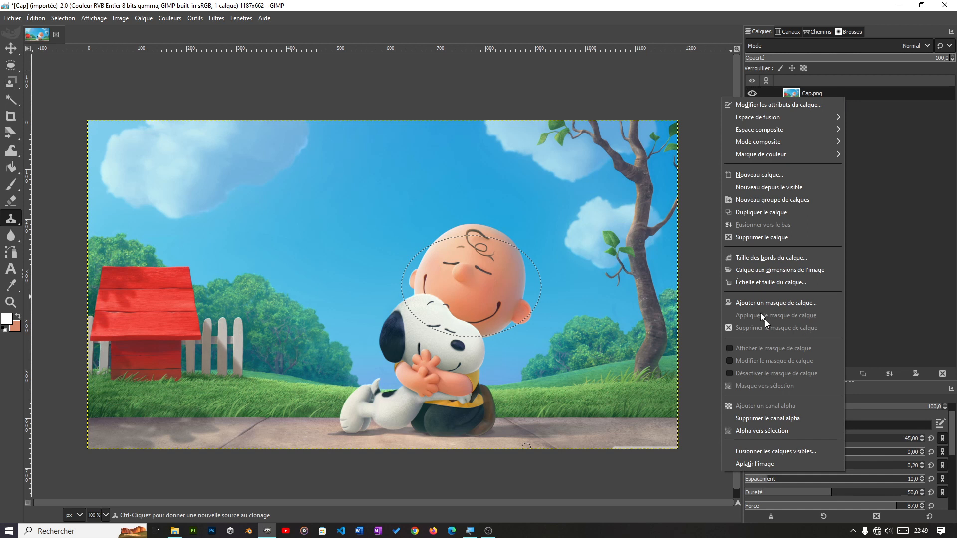
left_click(759, 214)
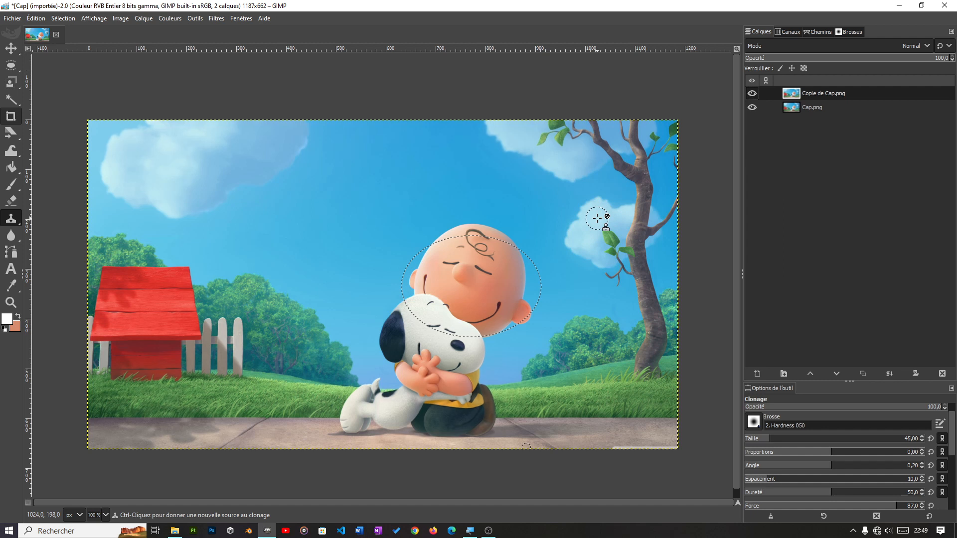
key("ctrl")
left_click(597, 215, "ctrl")
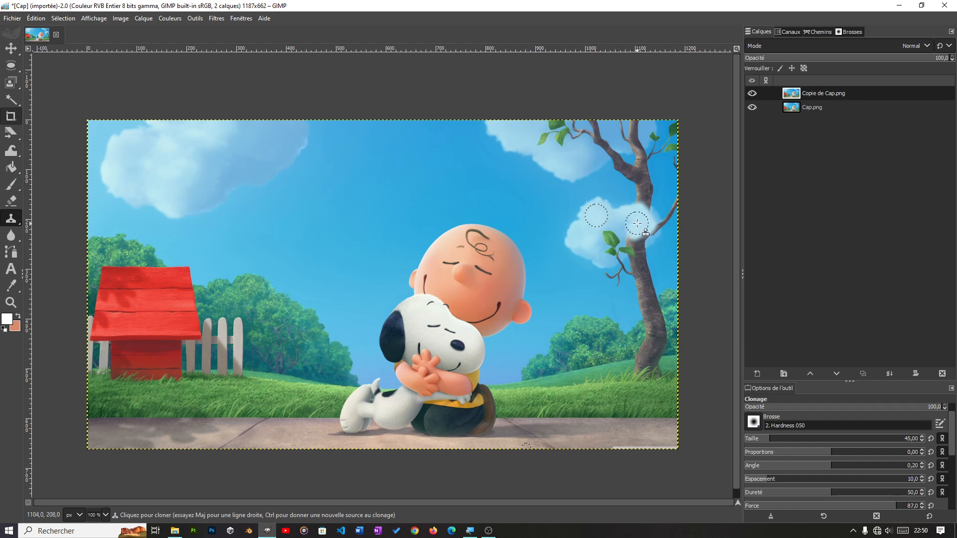
mouse_move(626, 238)
left_mouse_down()
mouse_move(603, 235)
mouse_move(634, 222)
mouse_move(604, 223)
mouse_move(601, 245)
mouse_move(628, 249)
mouse_move(594, 248)
mouse_move(612, 230)
mouse_move(658, 205)
left_mouse_up()
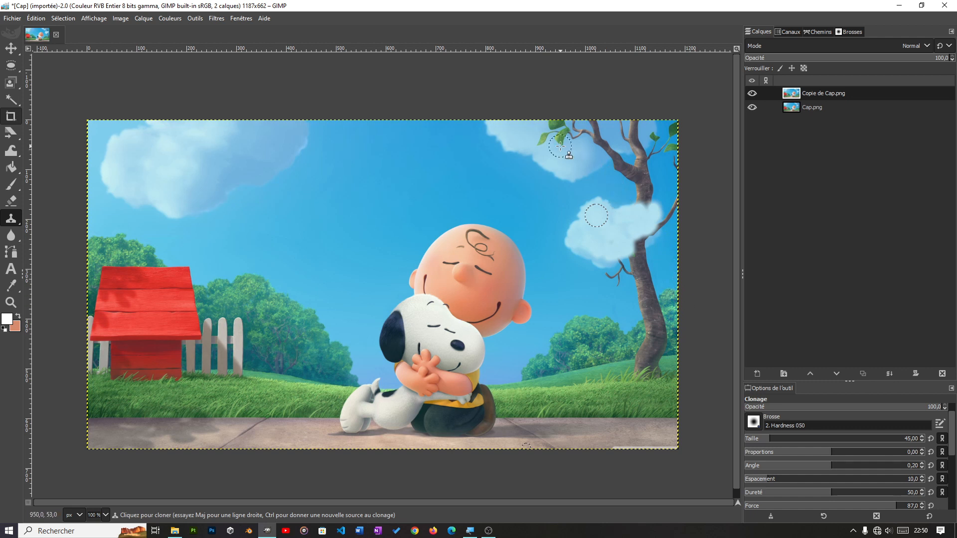
Sample the large cloud near the tree and clone it over the leaves and branches along the image's upper edge
key("ctrl")
left_click(521, 134, "ctrl")
left_click(581, 137)
left_click(574, 134)
left_click(564, 136)
left_click(554, 135)
left_click(545, 135)
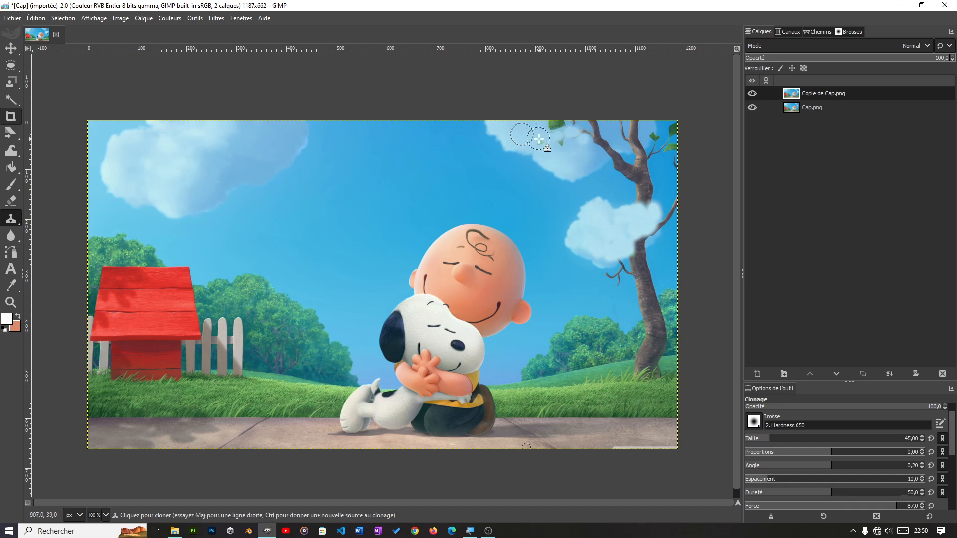
left_click(560, 144)
left_click(563, 140)
left_click(563, 130)
left_click(554, 128)
left_click(557, 129)
left_click(569, 129)
left_click(581, 133)
left_click(588, 137)
left_click(591, 142)
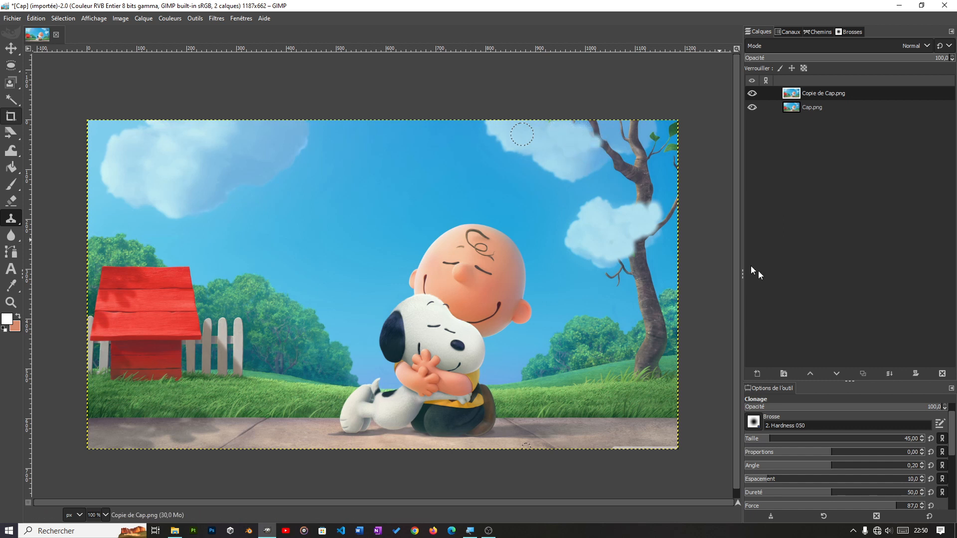
mouse_move(604, 133)
left_mouse_down()
mouse_move(605, 161)
mouse_move(590, 131)
mouse_move(574, 124)
mouse_move(592, 121)
left_mouse_up()
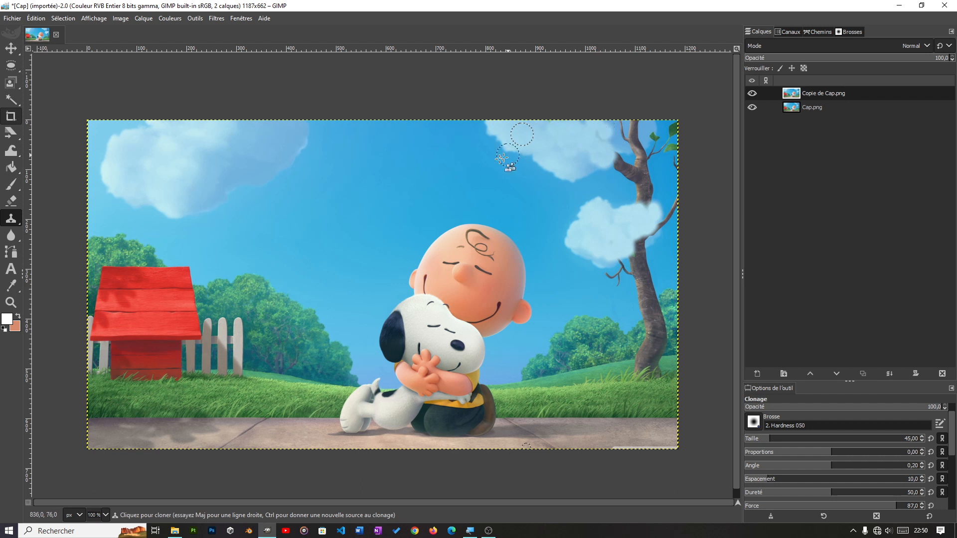
Paint strokes of the cloned cloud across the open sky above and beside the boy's head
mouse_move(349, 190)
left_mouse_down()
mouse_move(405, 201)
mouse_move(442, 225)
mouse_move(419, 240)
mouse_move(412, 264)
left_mouse_up()
left_click_drag(454, 217, 445, 222)
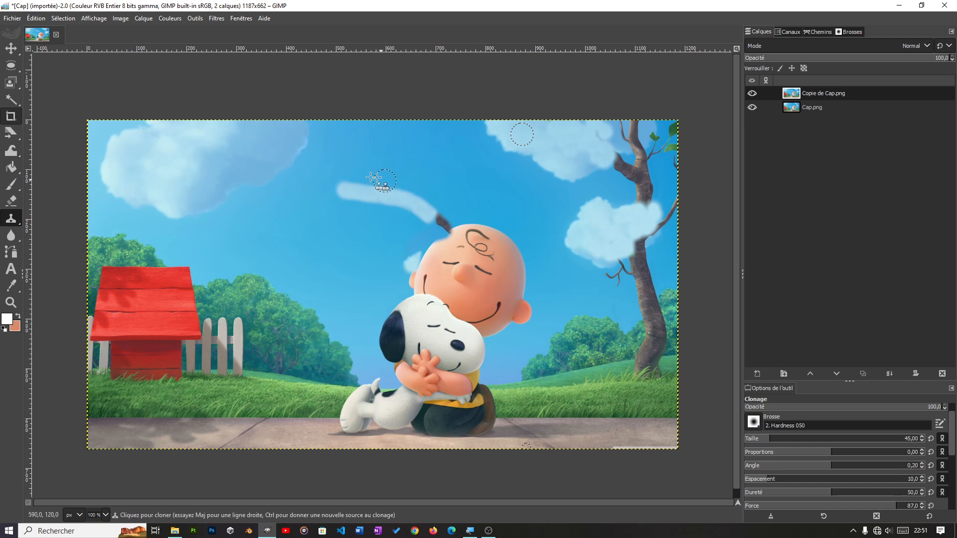
Clone one more trial stroke above the doghouse, and undo all the trial cloud strokes across the sky
left_click_drag(116, 239, 419, 278)
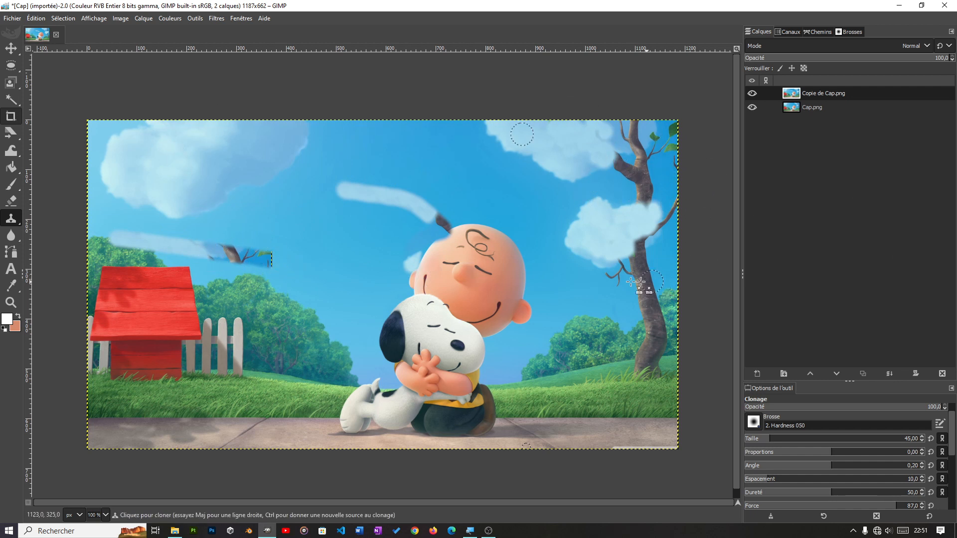
key("ctrl+z")
key("ctrl+z")
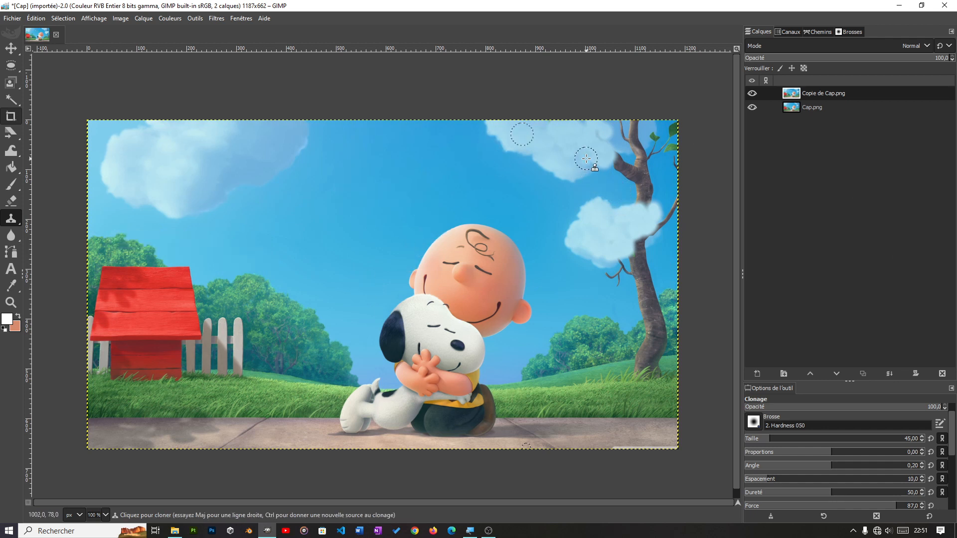
Extend the large cloud near the tree by cloning it over the uppermost branches
left_click_drag(617, 139, 628, 151)
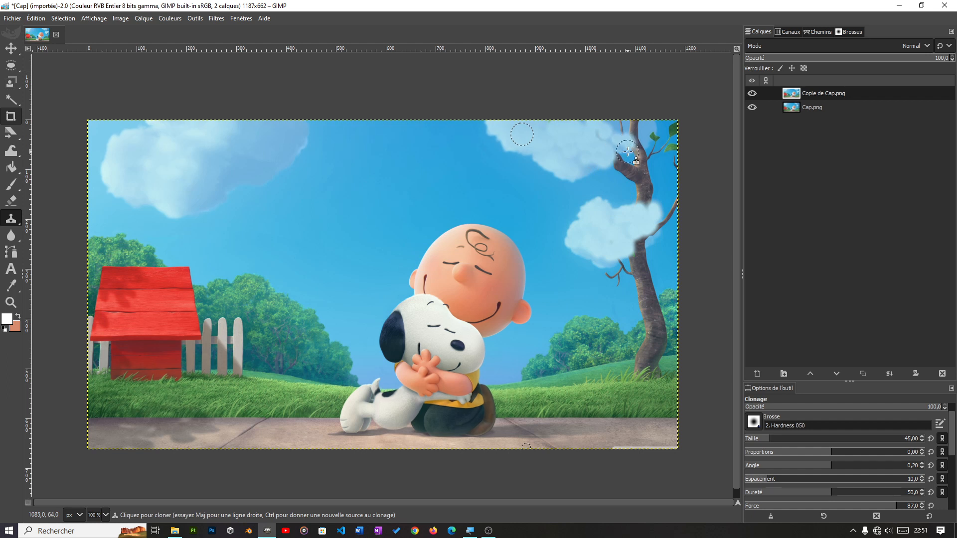
mouse_move(618, 131)
left_mouse_down()
mouse_move(650, 130)
mouse_move(637, 144)
mouse_move(649, 126)
left_mouse_up()
left_click(649, 126)
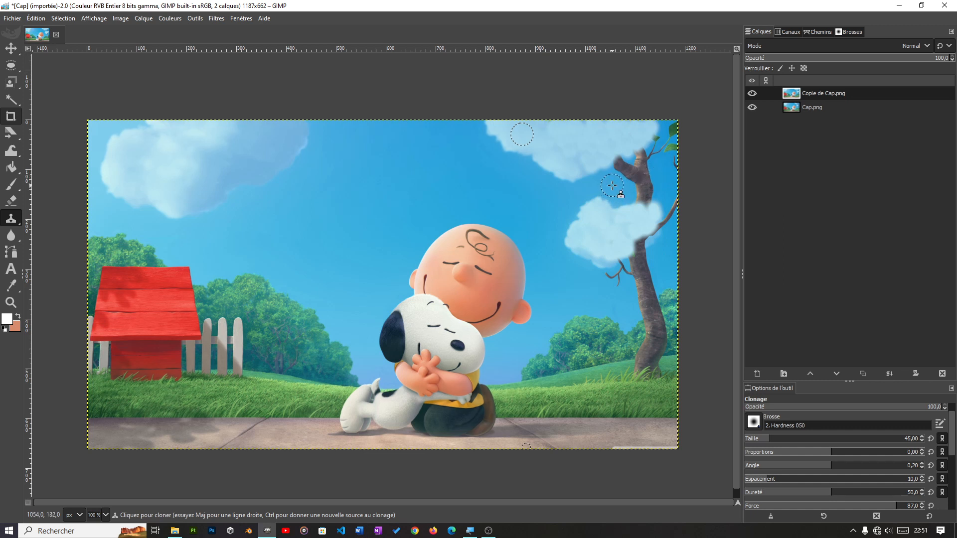
Sample the clear sky between the two clouds and clone it over the upper trunk and nearby leaves
key("ctrl")
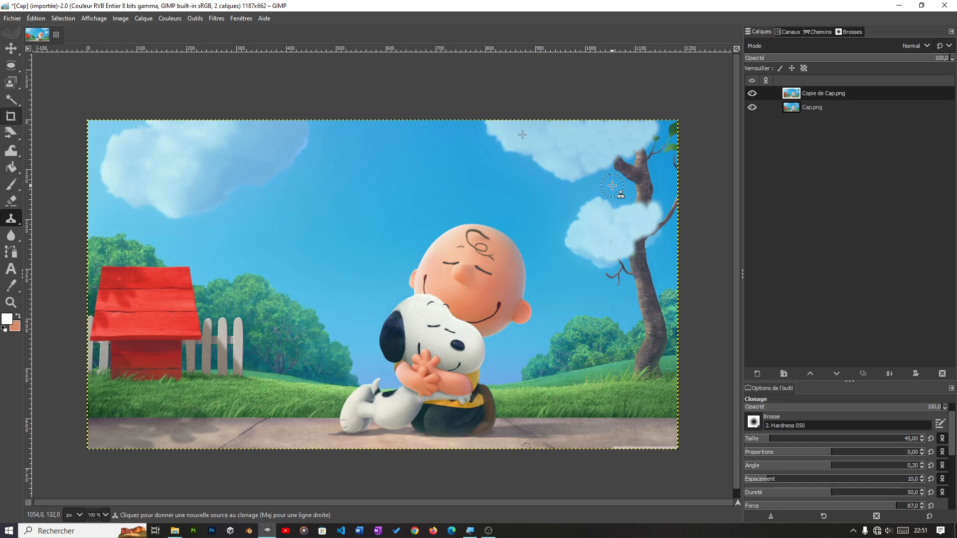
left_click(612, 185, "ctrl")
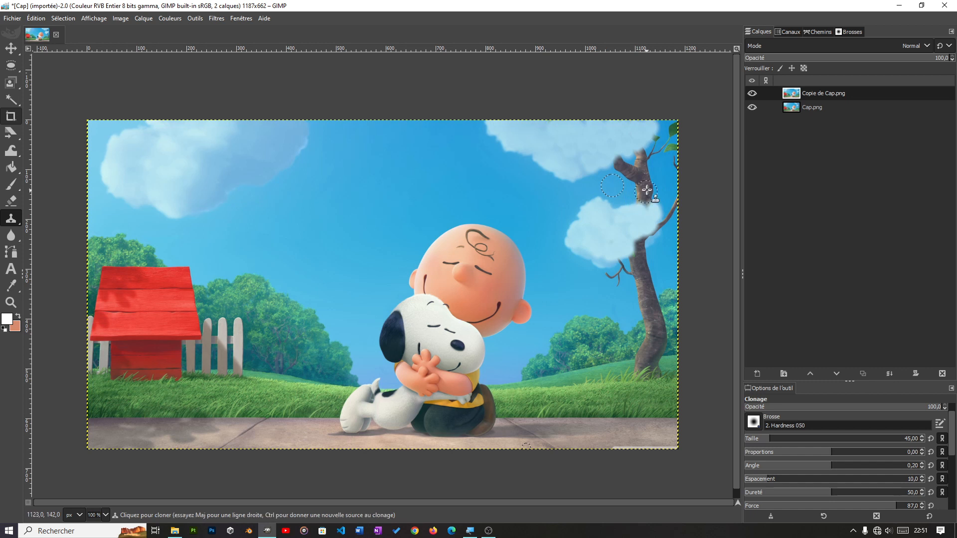
left_click_drag(639, 192, 619, 189)
mouse_move(622, 171)
left_mouse_down()
mouse_move(650, 167)
mouse_move(637, 167)
mouse_move(647, 167)
mouse_move(643, 155)
mouse_move(645, 201)
left_mouse_up()
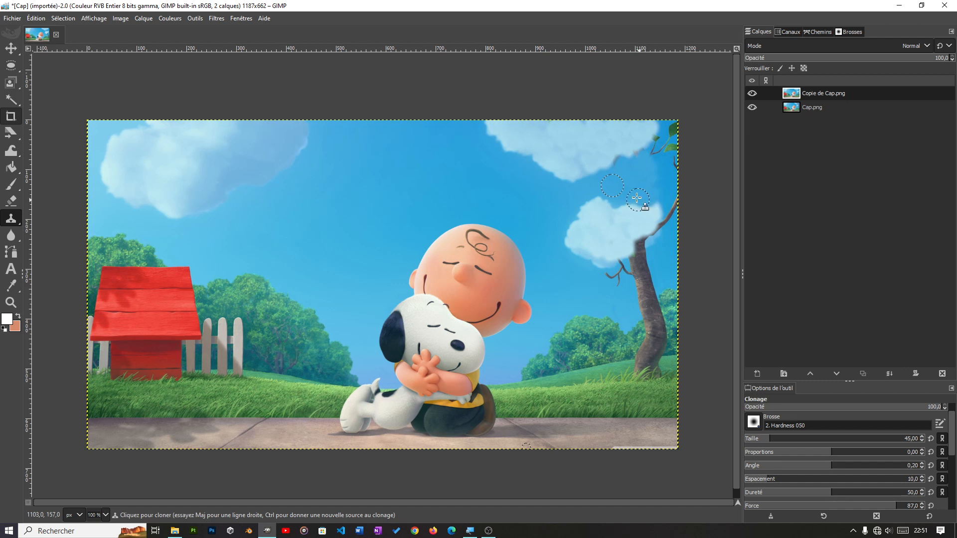
left_click_drag(630, 165, 670, 152)
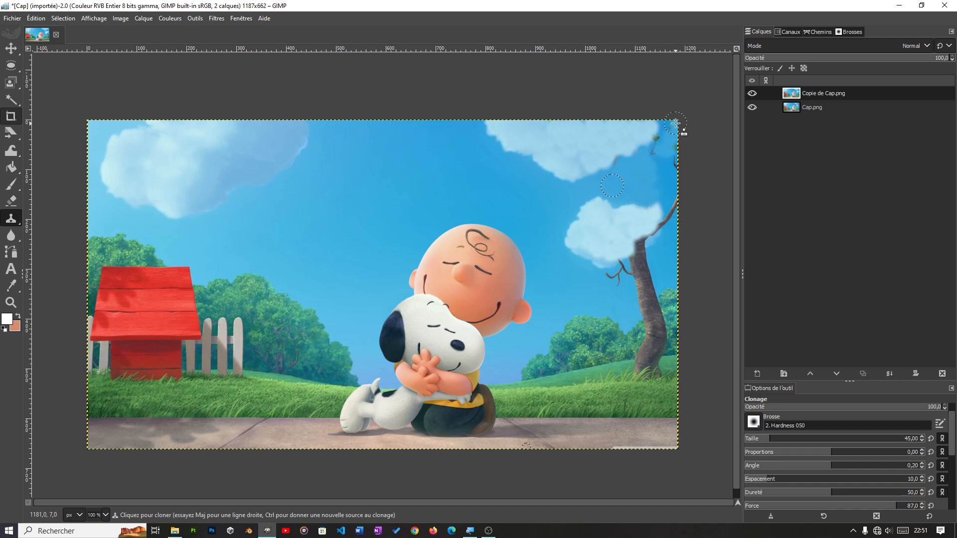
Sample the sky beside the trunk and clone it over the remaining leaves and the branch near the image's right edge
left_click(665, 261, "ctrl")
mouse_move(674, 143)
left_mouse_down()
mouse_move(675, 169)
mouse_move(658, 135)
left_mouse_up()
left_click(654, 154)
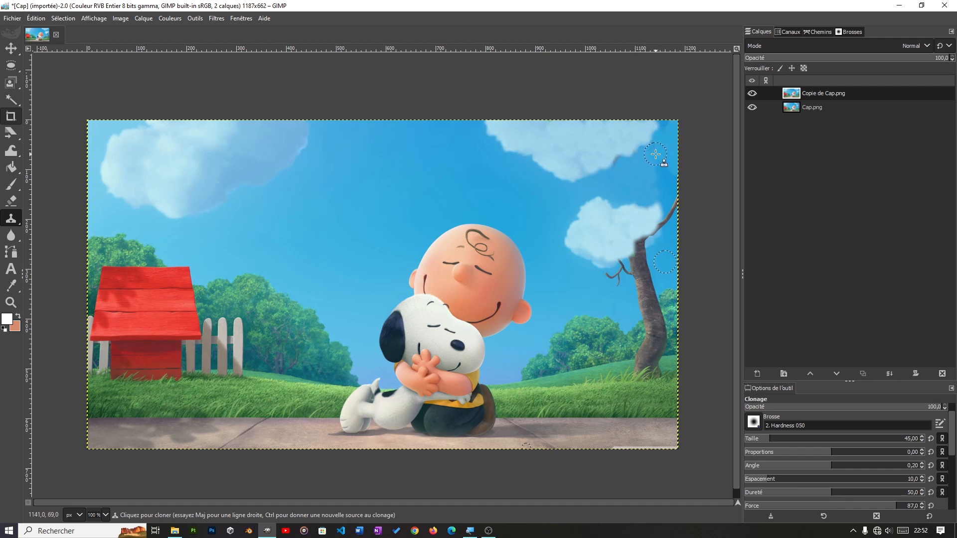
left_click(619, 160)
left_click_drag(667, 190, 672, 222)
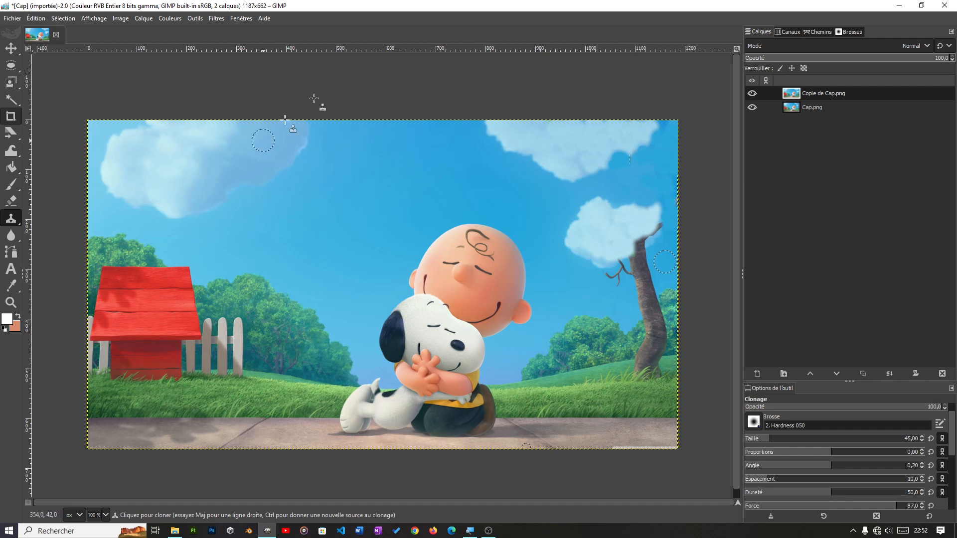
Clone the sampled sky over the trunk below the small cloud and over the thin twigs beside it
mouse_move(659, 222)
left_mouse_down()
mouse_move(655, 266)
mouse_move(637, 275)
mouse_move(650, 300)
mouse_move(633, 289)
mouse_move(662, 232)
left_mouse_up()
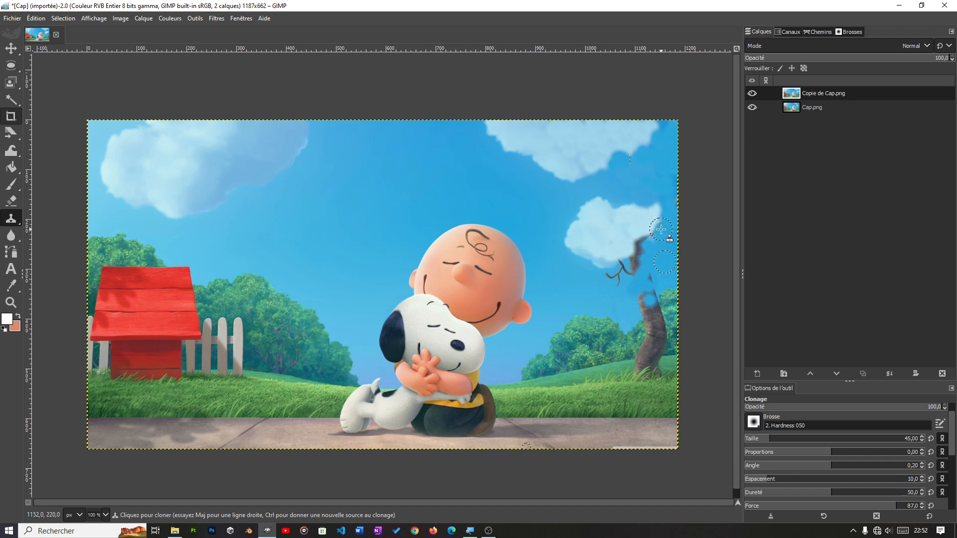
mouse_move(644, 242)
left_mouse_down()
mouse_move(638, 261)
mouse_move(618, 263)
mouse_move(609, 277)
mouse_move(629, 278)
mouse_move(636, 248)
mouse_move(650, 245)
left_mouse_up()
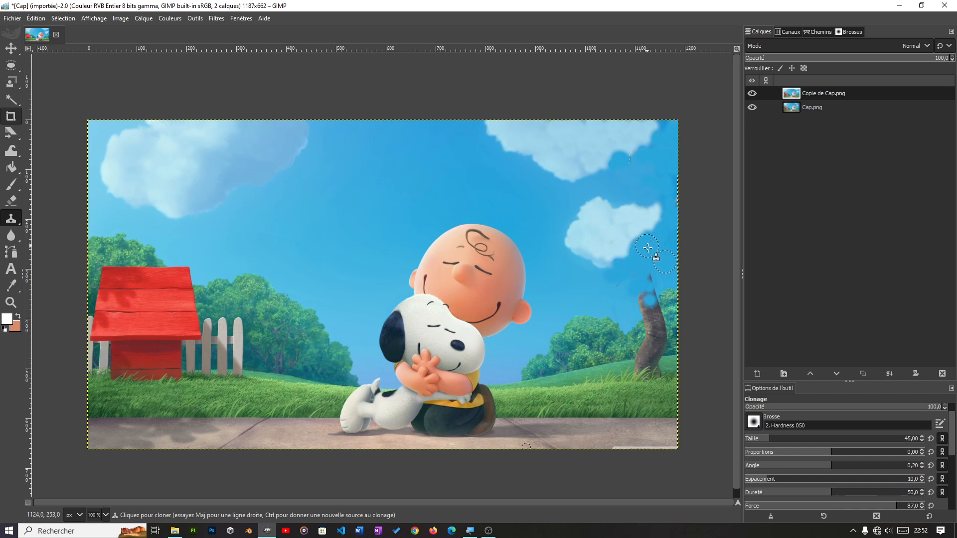
mouse_move(614, 285)
left_mouse_down()
mouse_move(657, 281)
mouse_move(655, 272)
mouse_move(637, 280)
mouse_move(649, 298)
mouse_move(655, 292)
mouse_move(638, 302)
mouse_move(644, 309)
mouse_move(635, 278)
left_mouse_up()
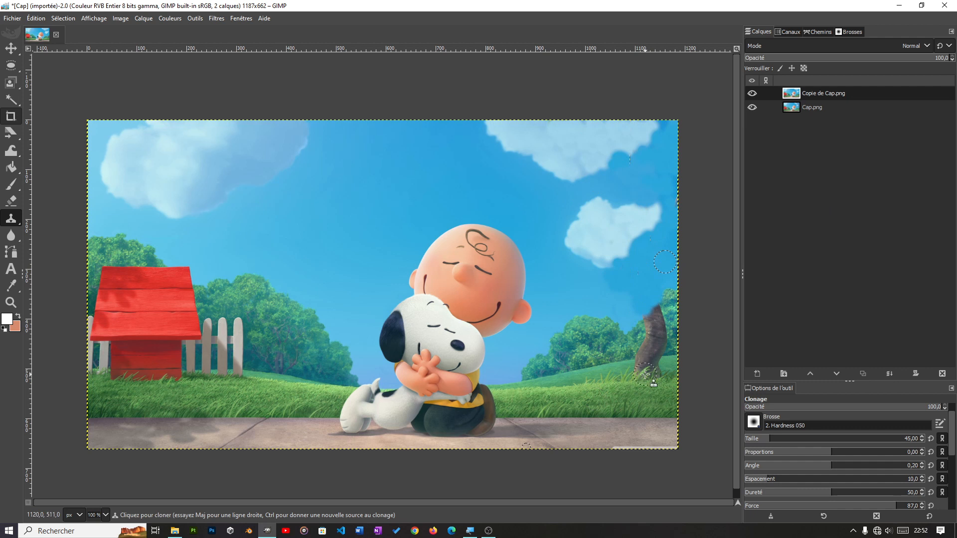
Sample the grassy hillside and clone it over the base of the tree trunk
left_click(573, 375, "ctrl")
mouse_move(639, 369)
left_mouse_down()
mouse_move(661, 355)
mouse_move(631, 366)
mouse_move(663, 370)
left_mouse_up()
left_click(662, 371)
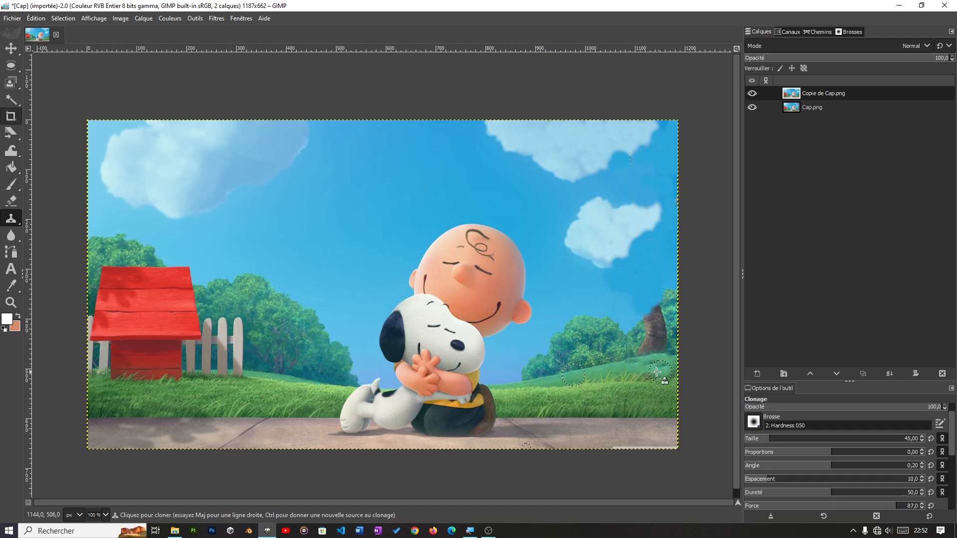
left_click(625, 380, "ctrl")
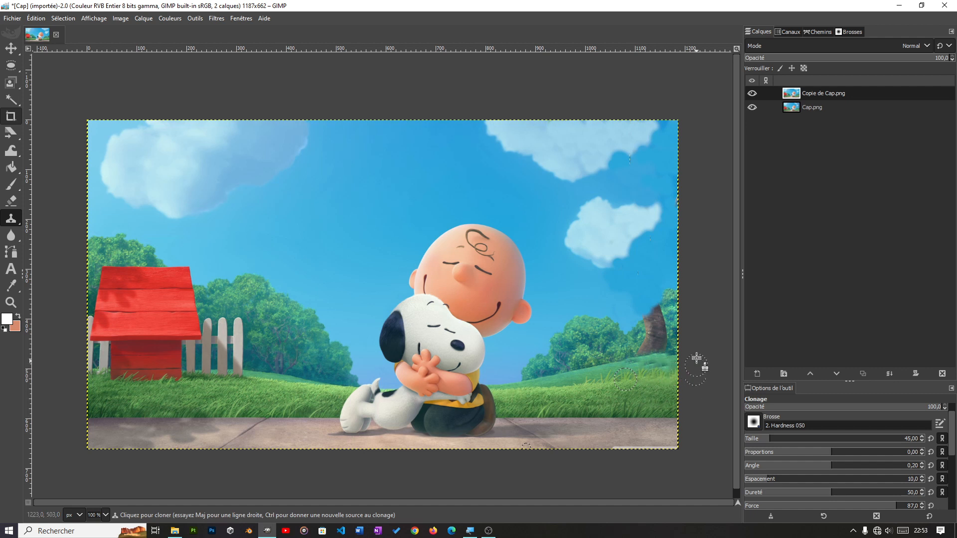
Sample the bush beside the tree and clone its foliage over the remaining piece of trunk
key("ctrl")
left_click(589, 336, "ctrl")
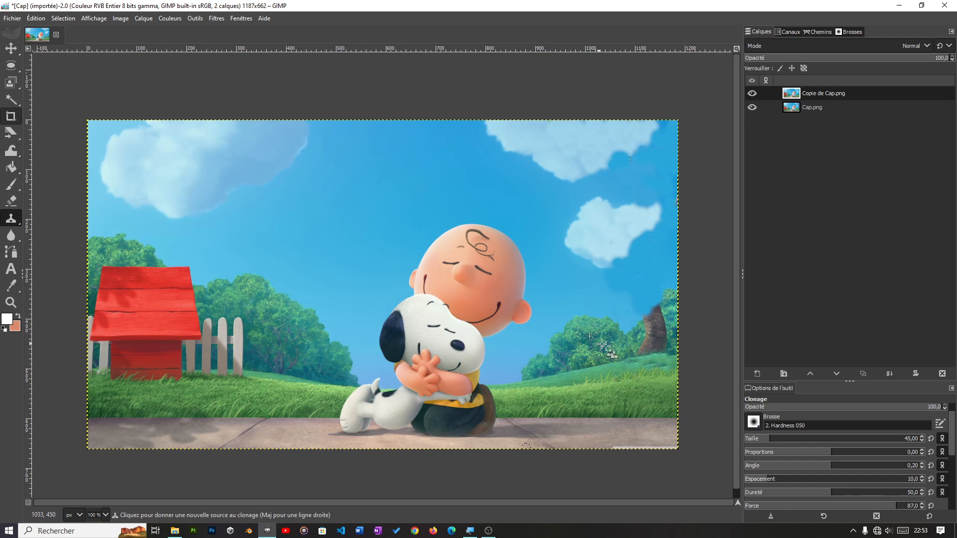
mouse_move(639, 353)
left_mouse_down()
mouse_move(664, 349)
mouse_move(664, 315)
mouse_move(651, 330)
mouse_move(651, 316)
left_mouse_up()
left_click(655, 343)
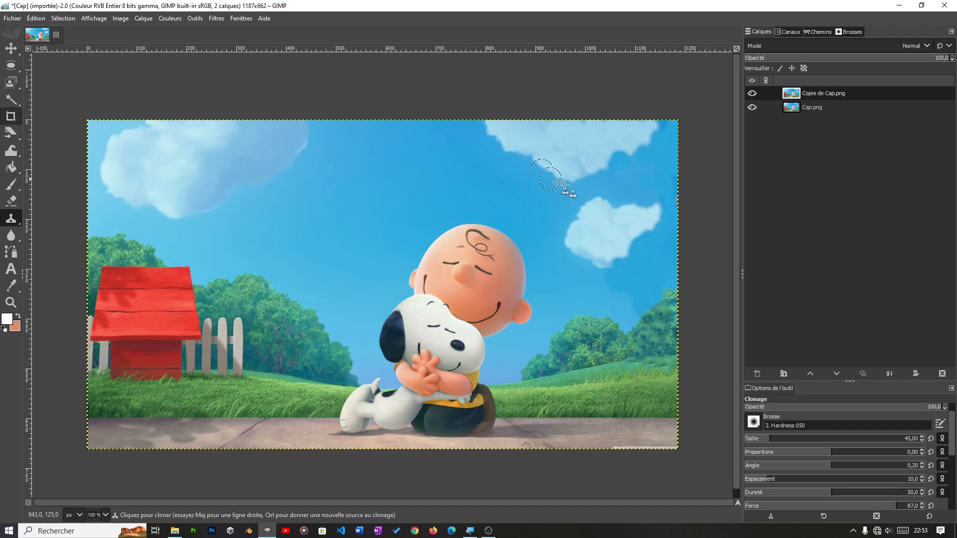
Touch up the large cloud's right end with cloned cloud, and retouch the sky above the bushes with nearby sky
left_click(565, 148, "ctrl")
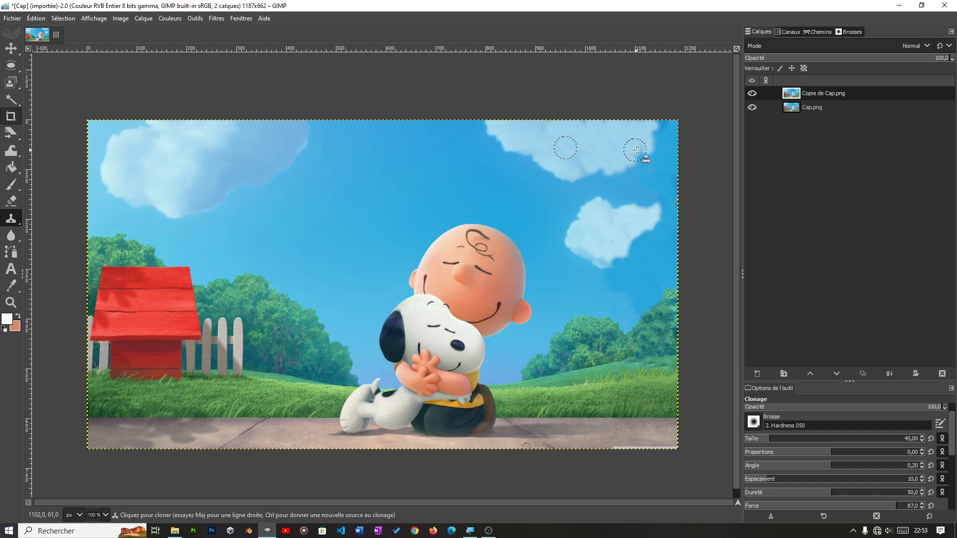
left_click(656, 130)
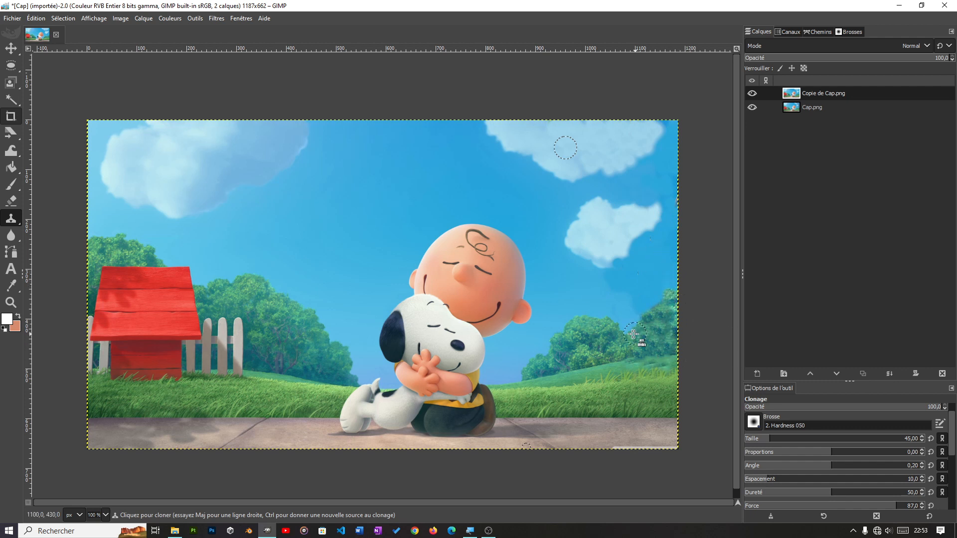
left_click(581, 301, "ctrl")
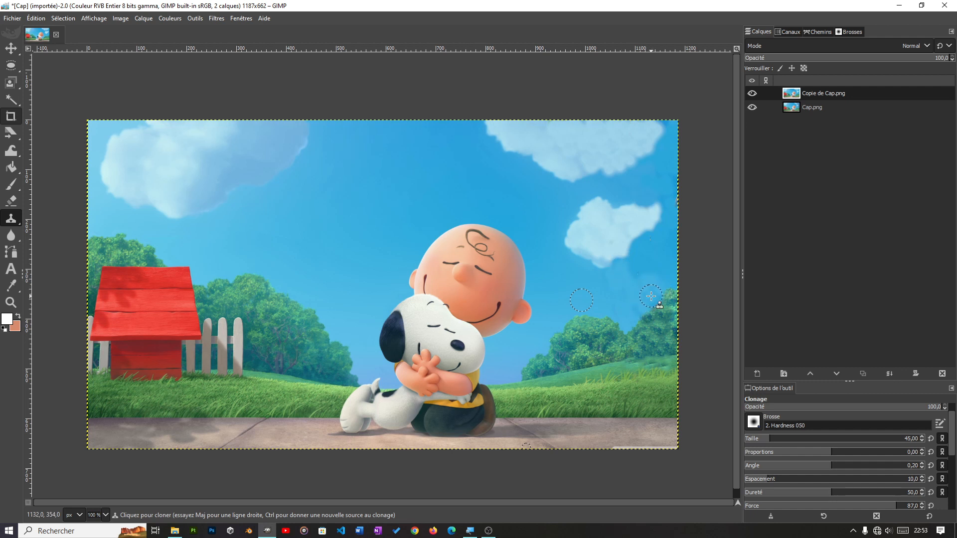
left_click(643, 272)
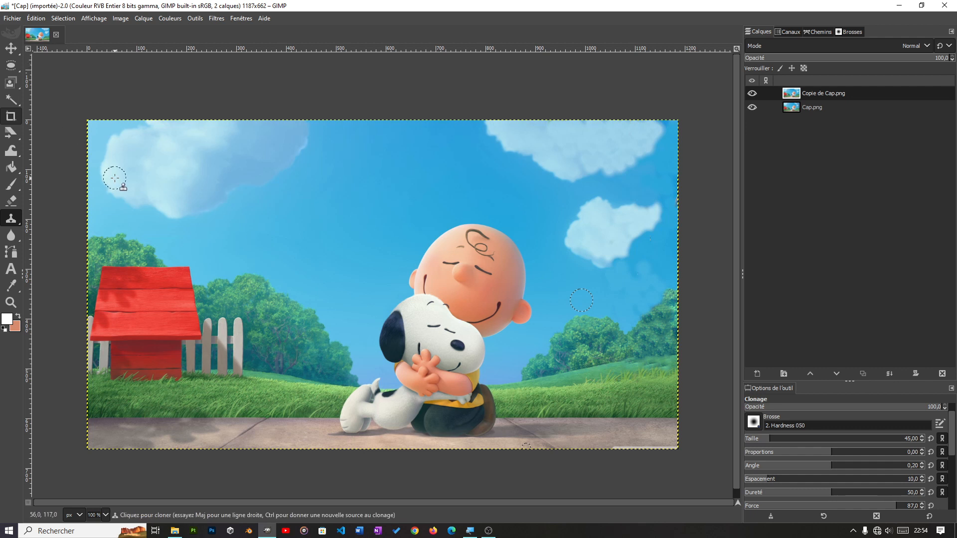
left_click(174, 531)
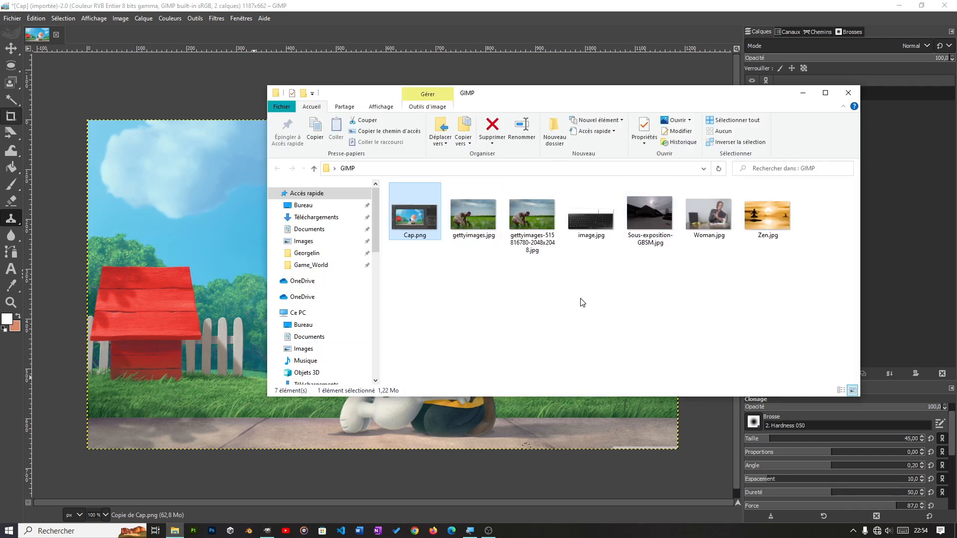
left_click(647, 223)
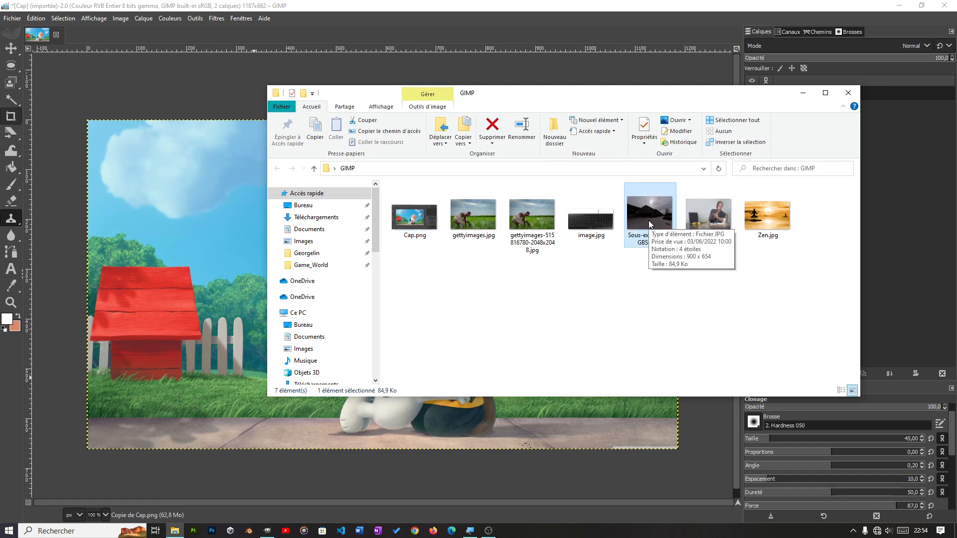
left_click_drag(649, 225, 203, 107)
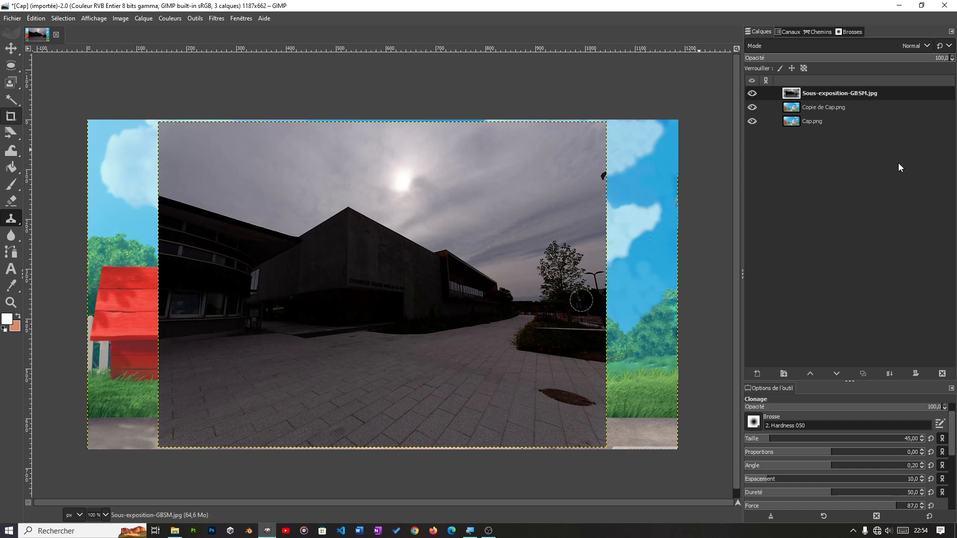
right_click(830, 92)
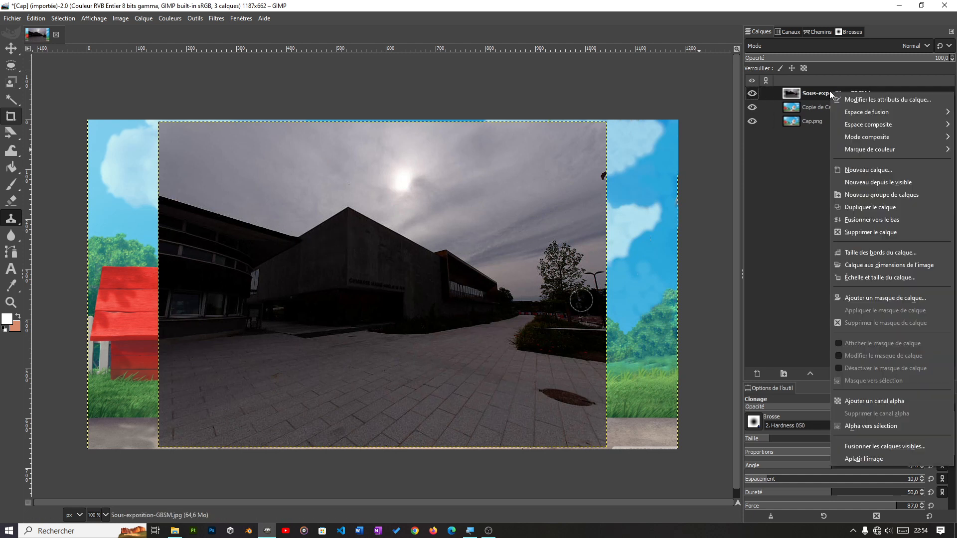
left_click(806, 186)
right_click(839, 94)
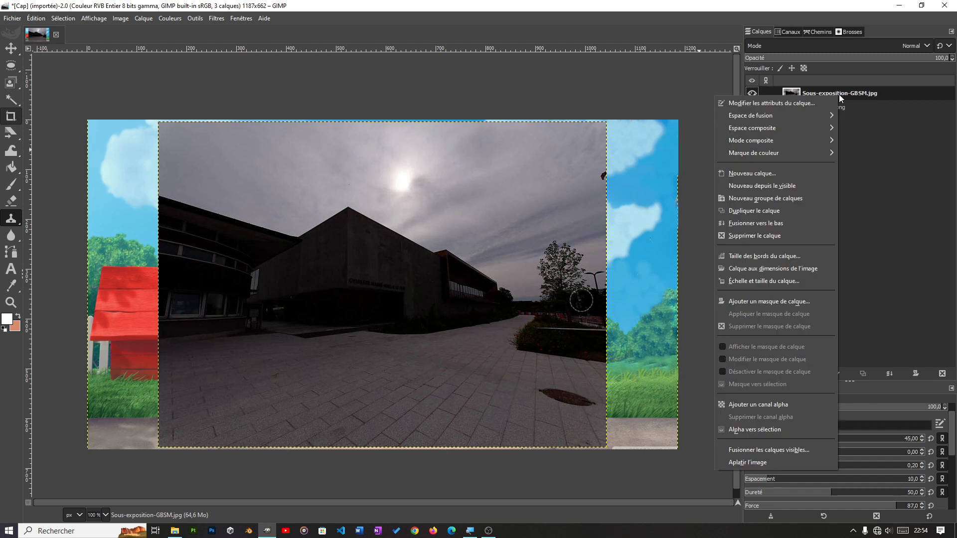
left_click(842, 355)
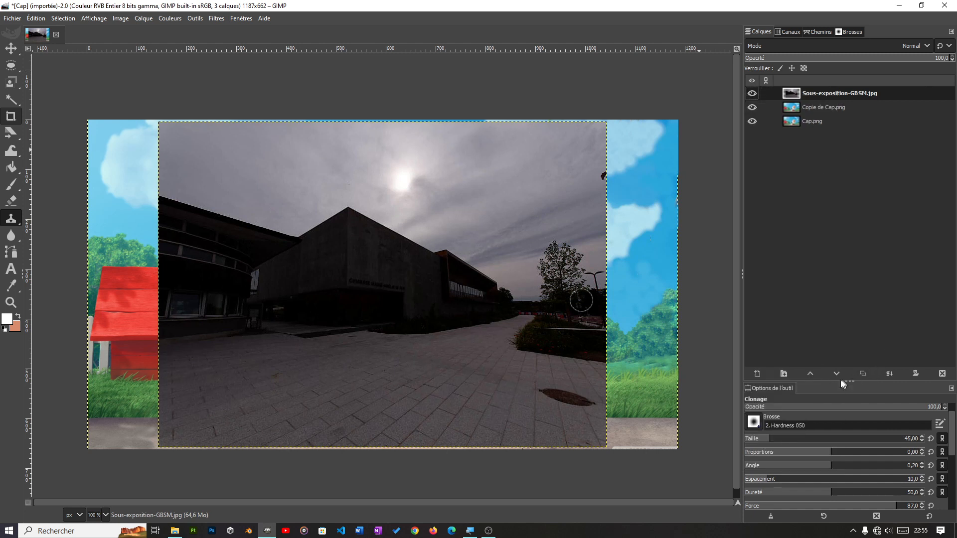
left_click(942, 373)
Open Sous-exposition-GBSM.jpg from the GIMP folder on the desktop as a separate image
left_click(11, 18)
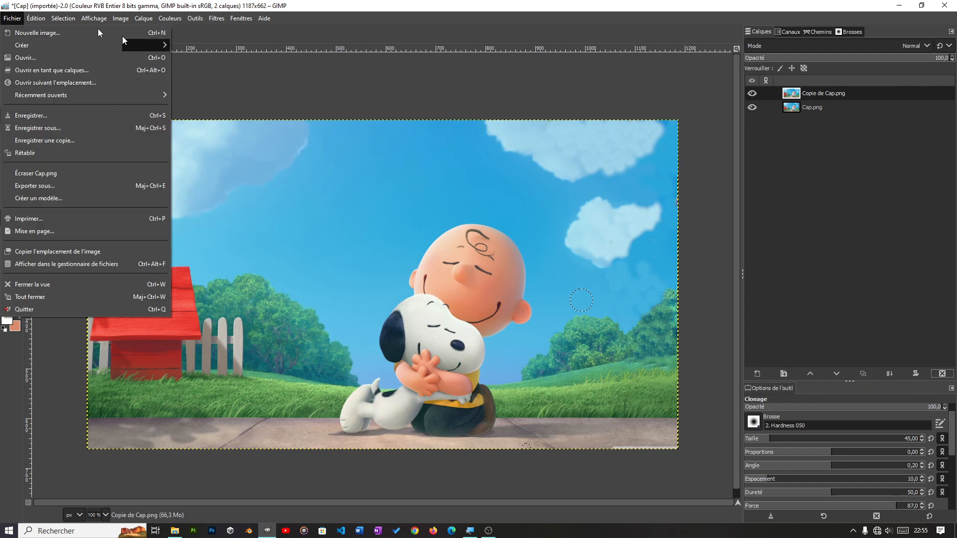
left_click(25, 57)
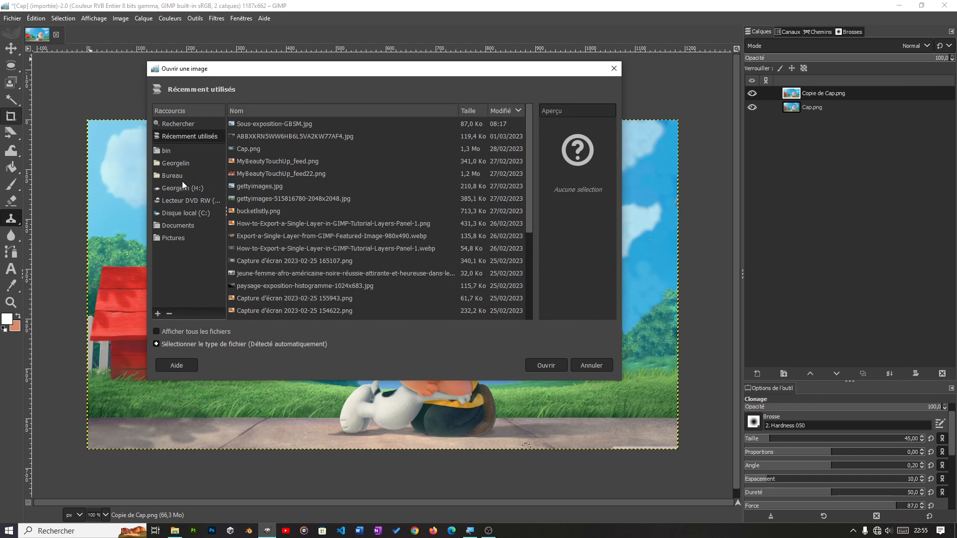
left_click(172, 177)
double_click(244, 146)
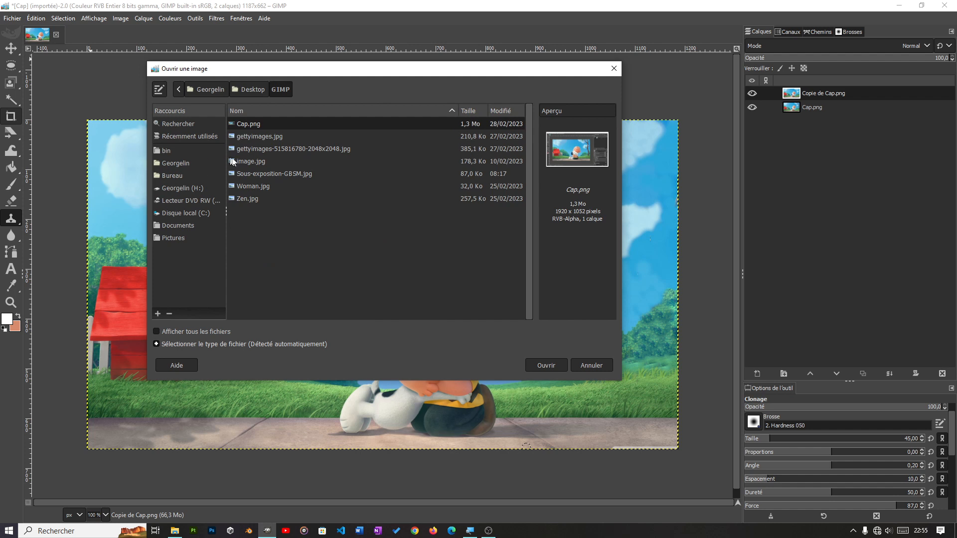
left_click(278, 174)
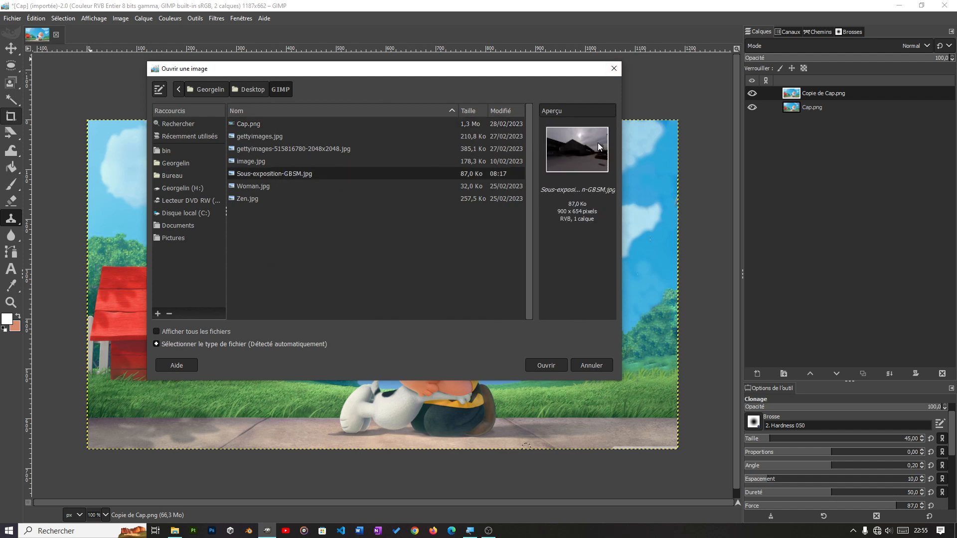
left_click(545, 365)
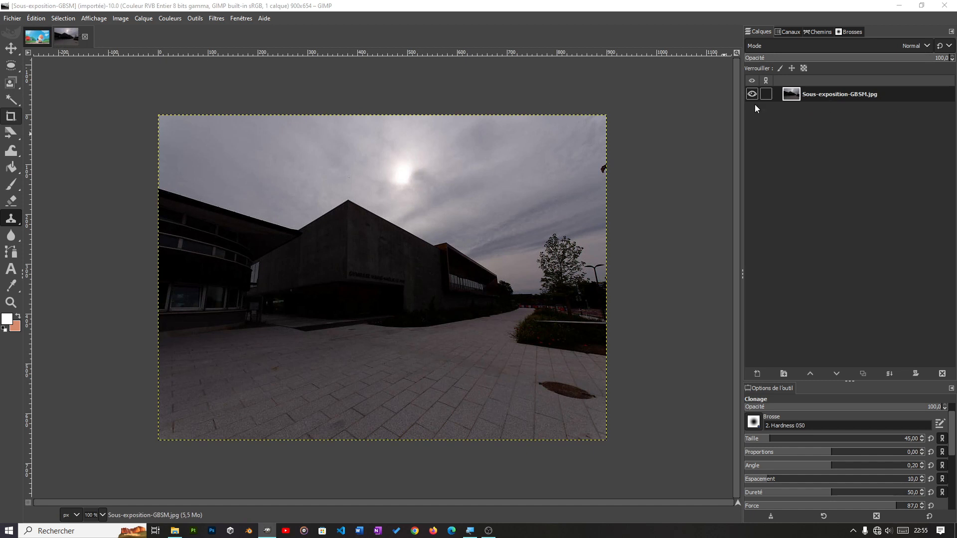
left_click(37, 37)
mouse_move(15, 66)
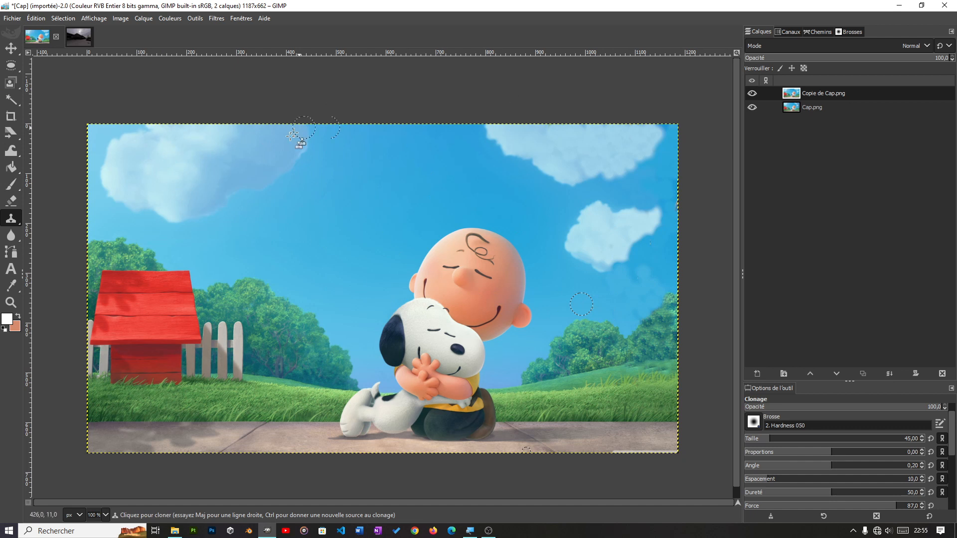
left_click(79, 36)
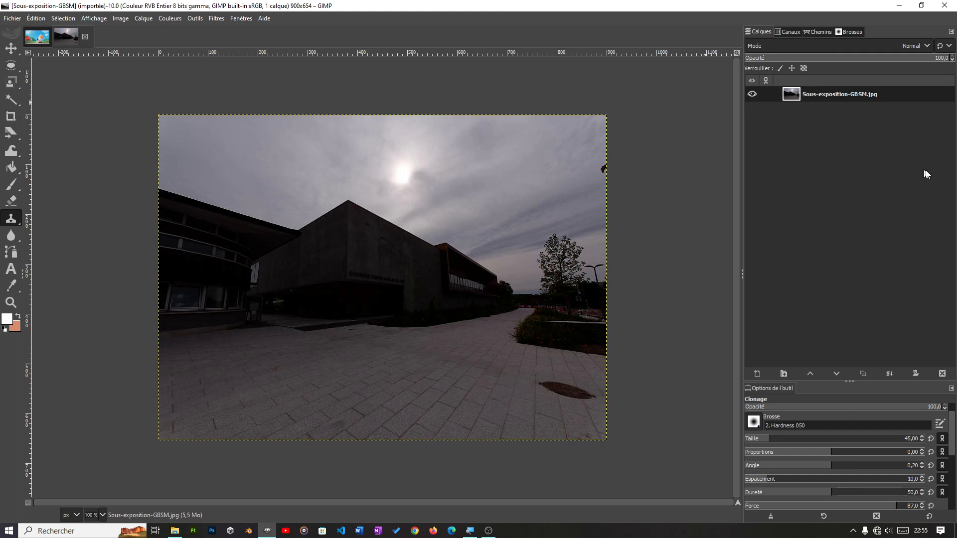
Duplicate the Sous-exposition-GBSM.jpg layer
right_click(839, 94)
key("Escape")
left_click(863, 375)
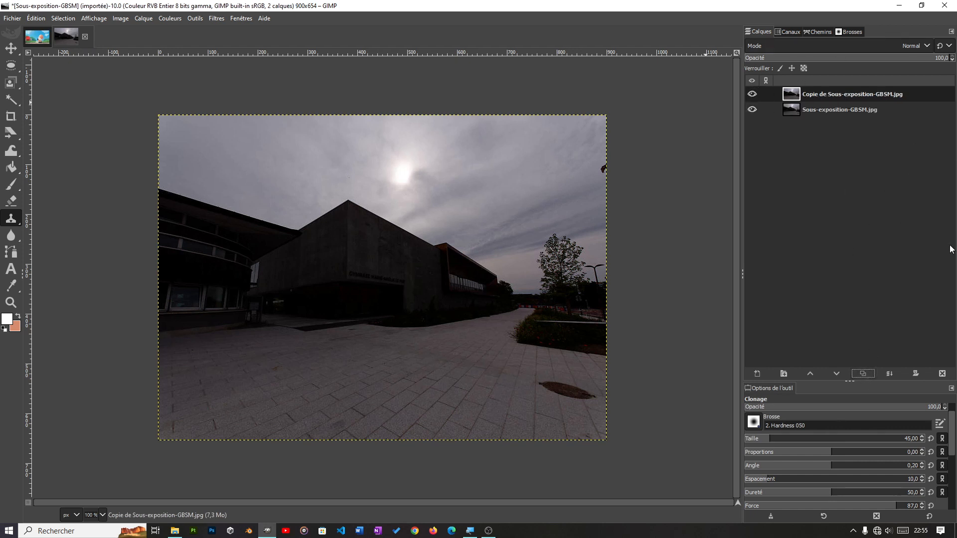
left_click(829, 112)
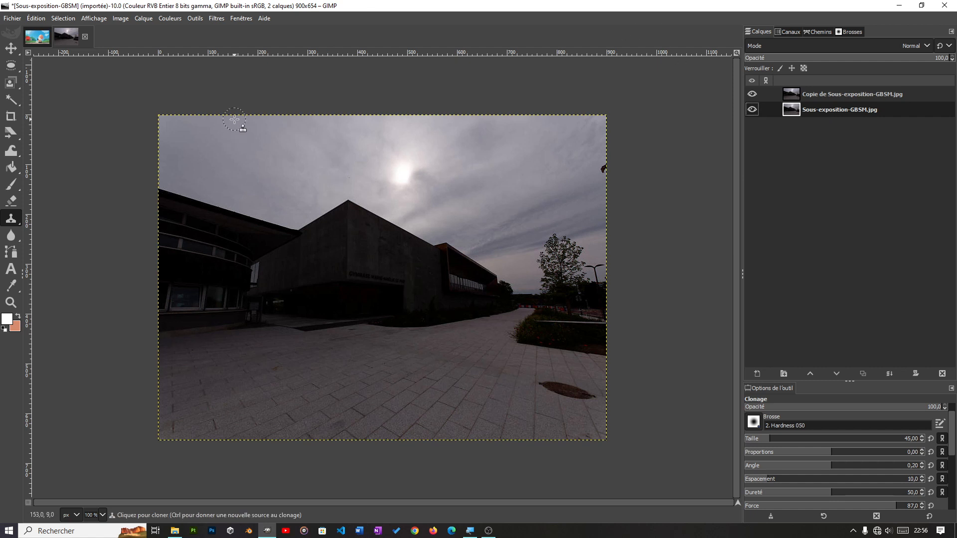
left_click(164, 18)
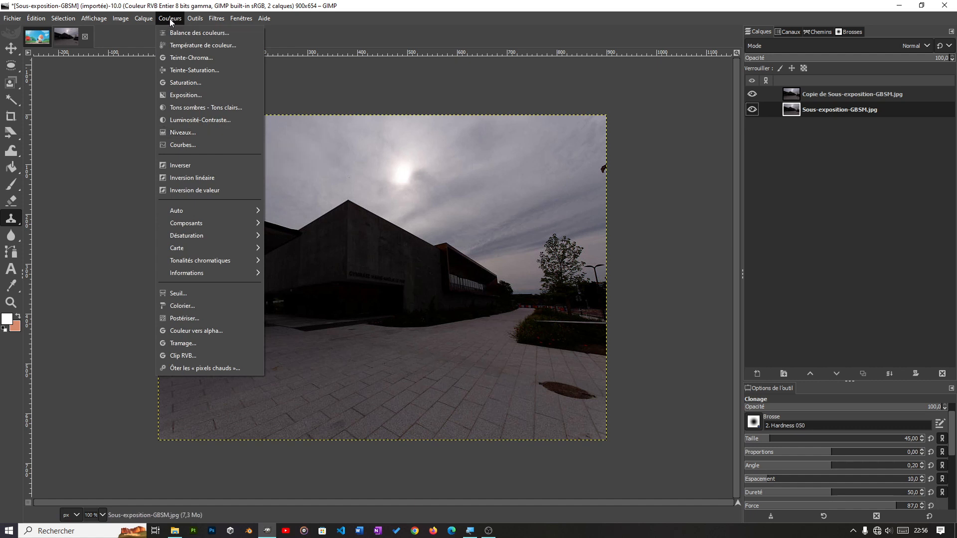
left_click(187, 96)
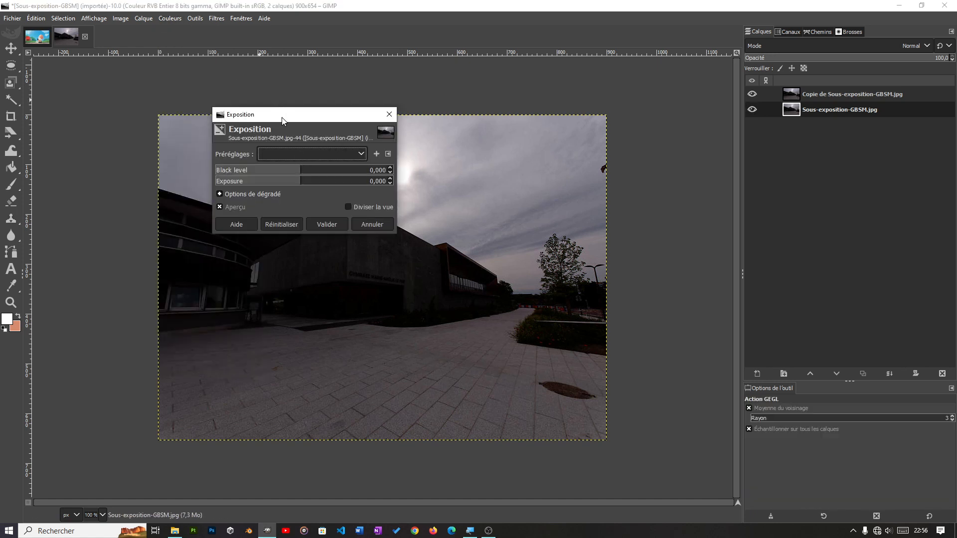
left_click_drag(280, 114, 408, 111)
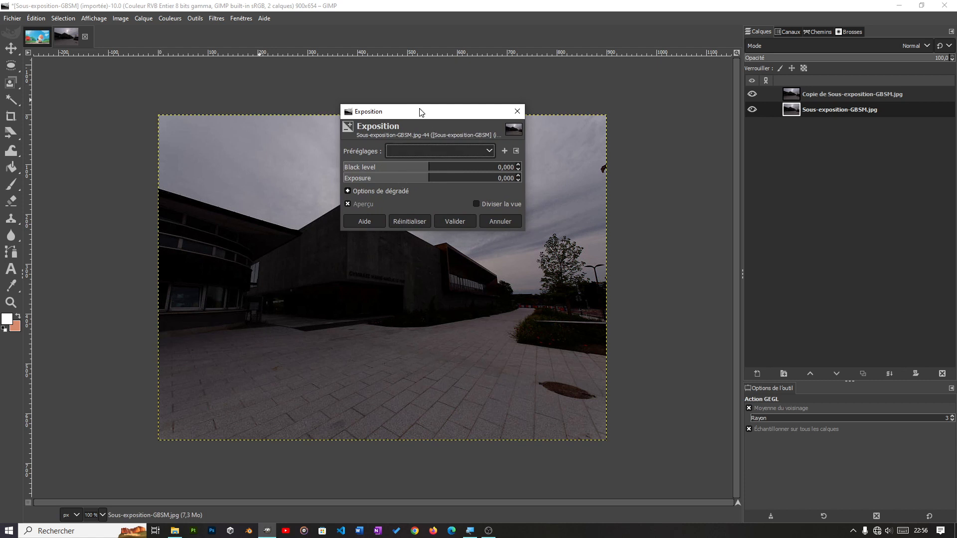
left_click_drag(418, 116, 488, 117)
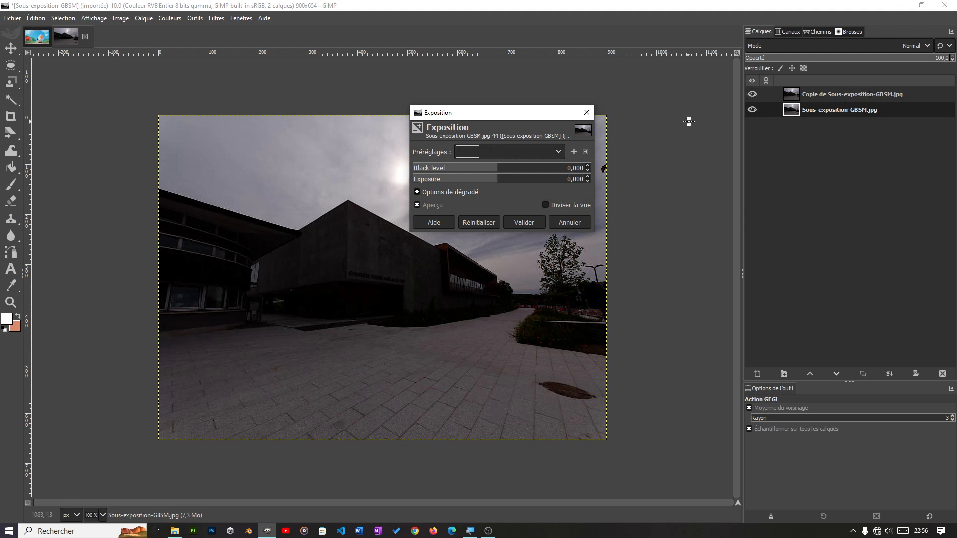
Rename the duplicated layer above Sous-exposition-GBSM.jpg as Exposition
left_click(845, 95)
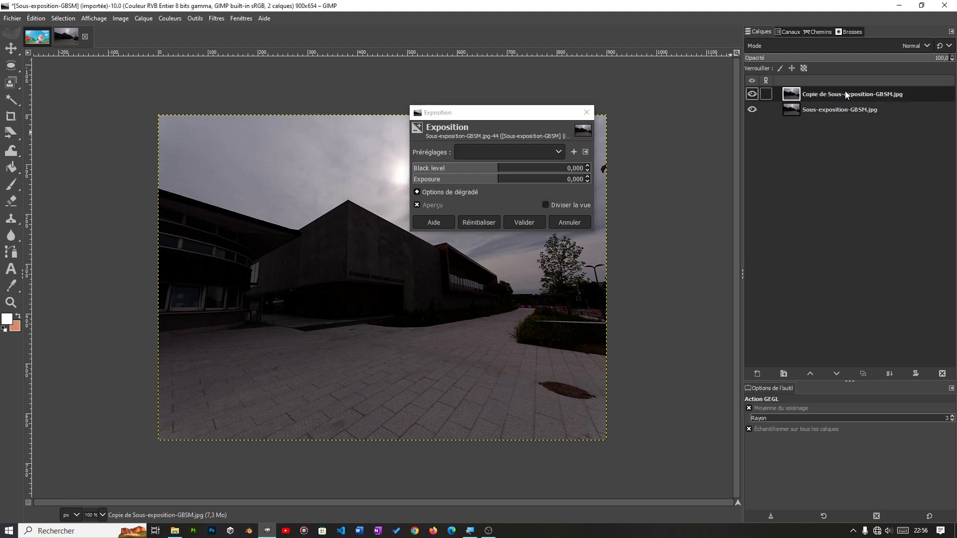
double_click(806, 95)
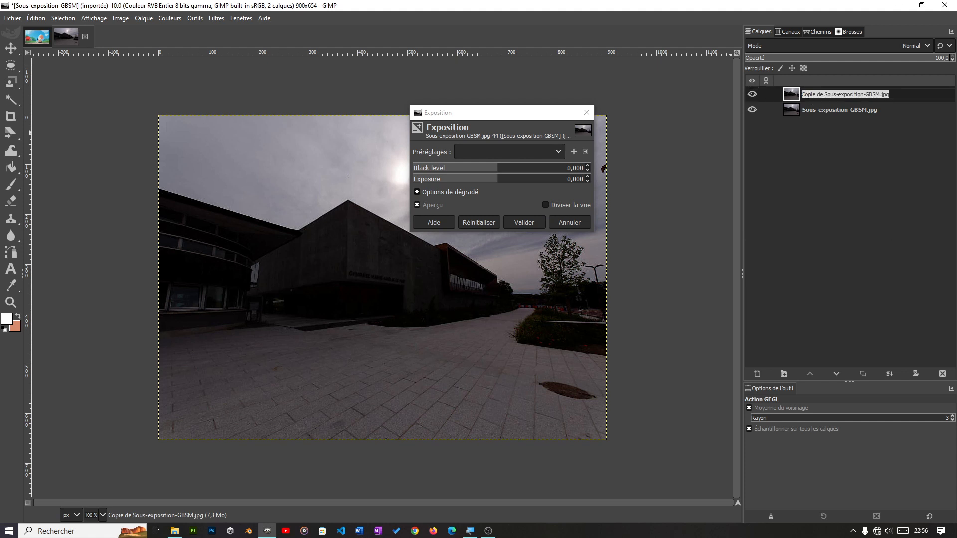
type("Exposition")
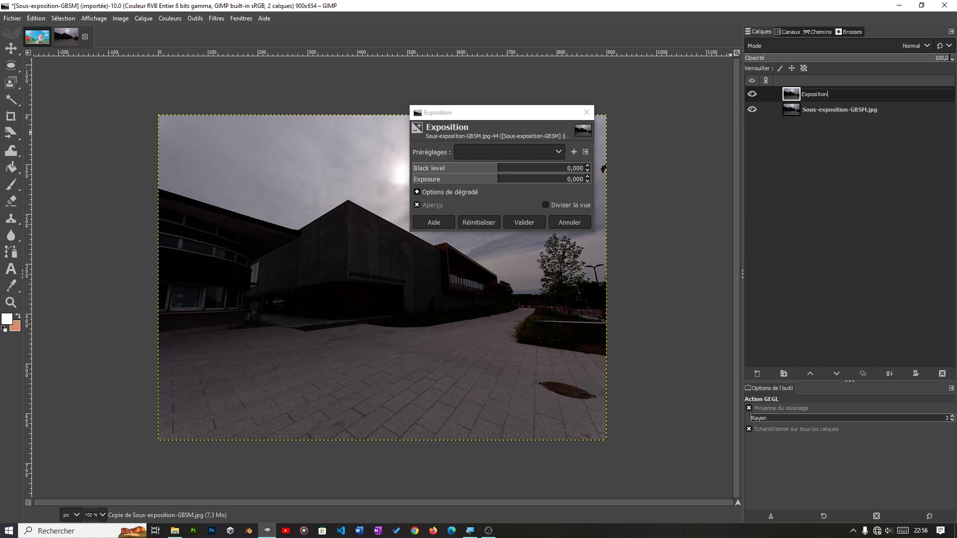
key("Return")
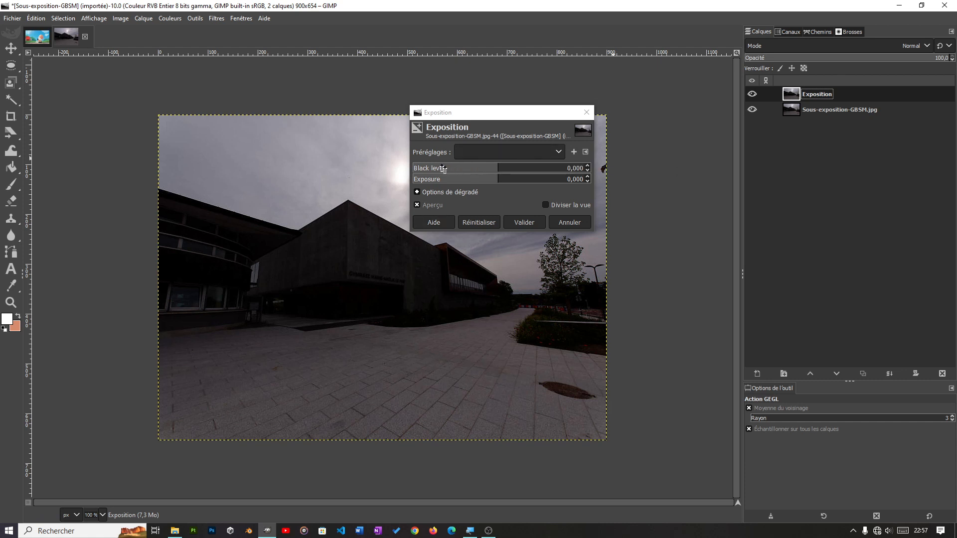
left_click_drag(486, 178, 444, 169)
left_click(492, 169)
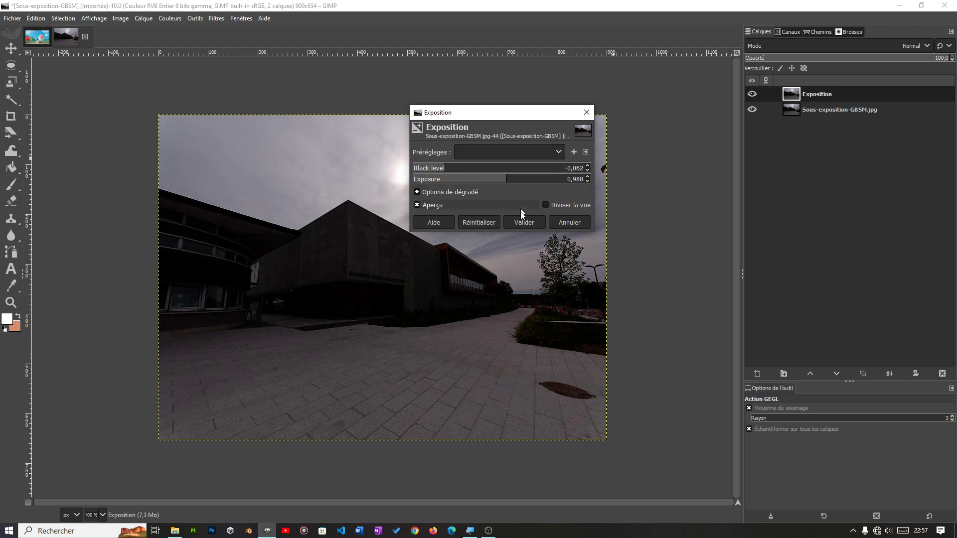
left_click(568, 223)
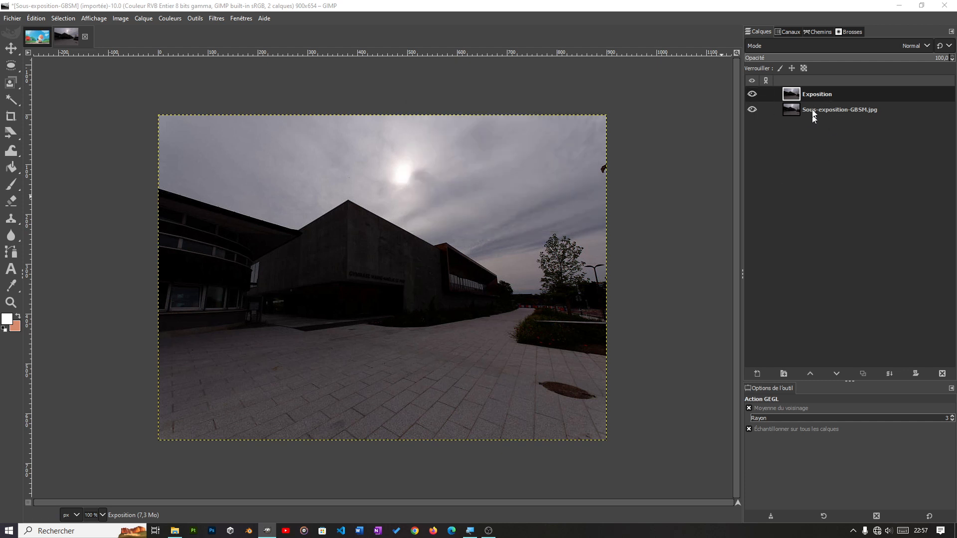
Open the Exposure adjustment for the Exposition layer
left_click(835, 111)
left_click(830, 93)
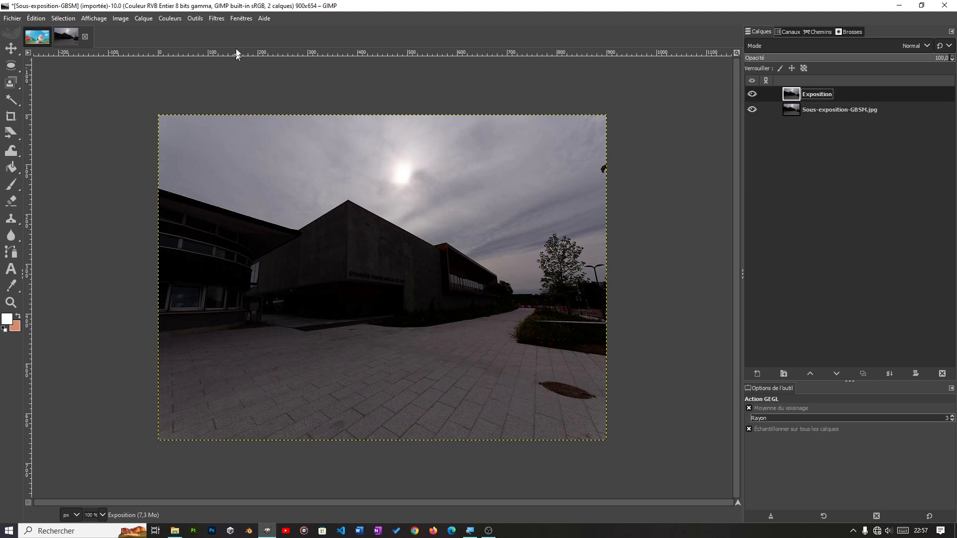
left_click(214, 18)
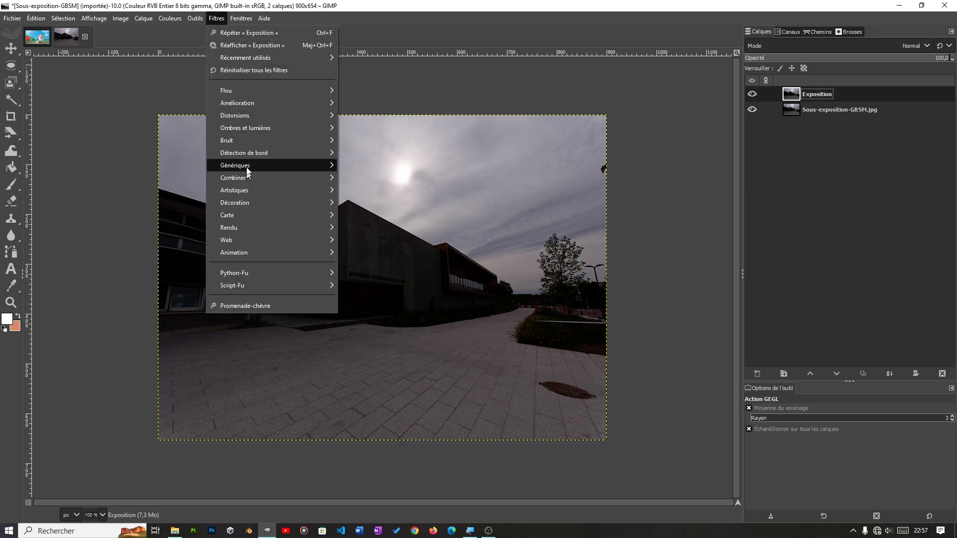
mouse_move(196, 19)
mouse_move(157, 20)
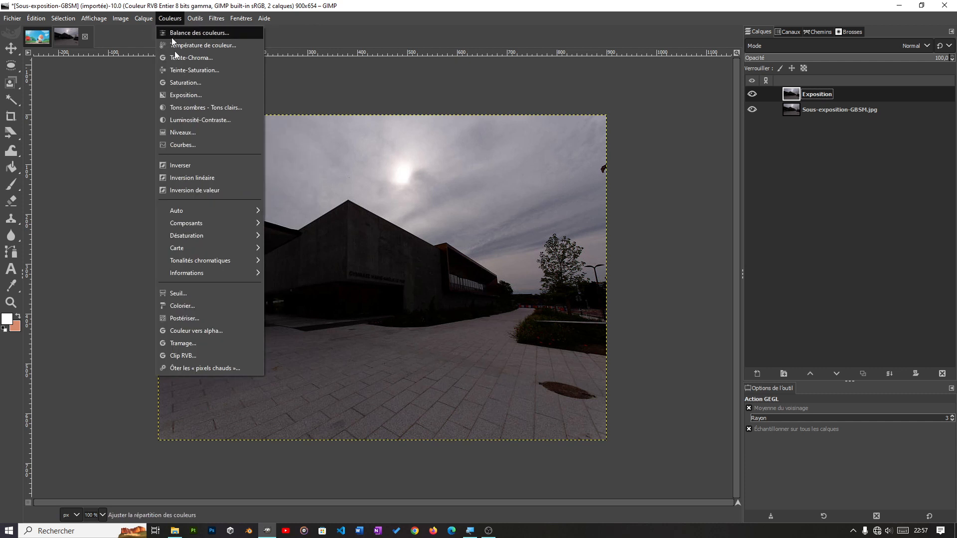
left_click(184, 97)
Try an exposure of 1,453 with a black level of -0,030 on the Exposition layer, and reset both values
left_click_drag(461, 181, 510, 180)
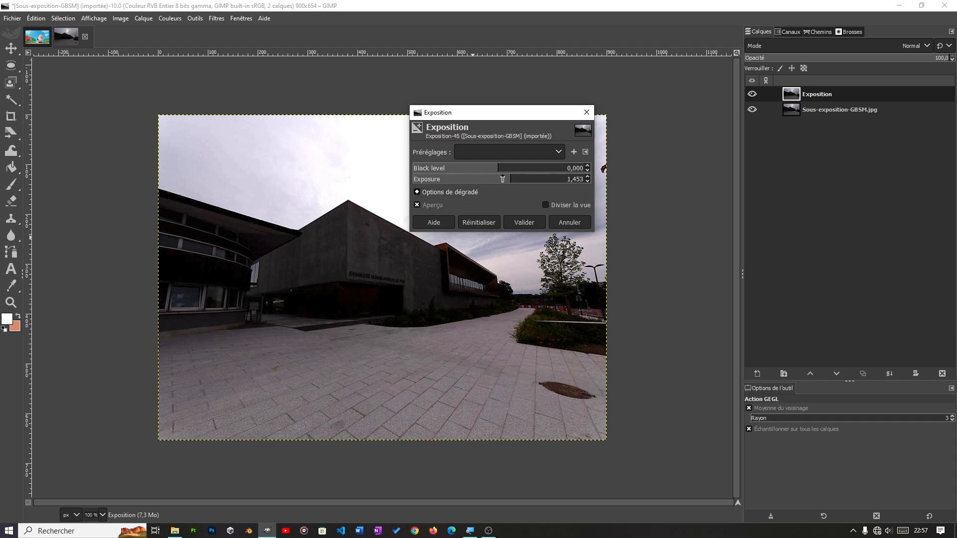
left_click(482, 168)
mouse_move(482, 168)
left_mouse_down()
mouse_move(518, 170)
mouse_move(472, 174)
left_mouse_up()
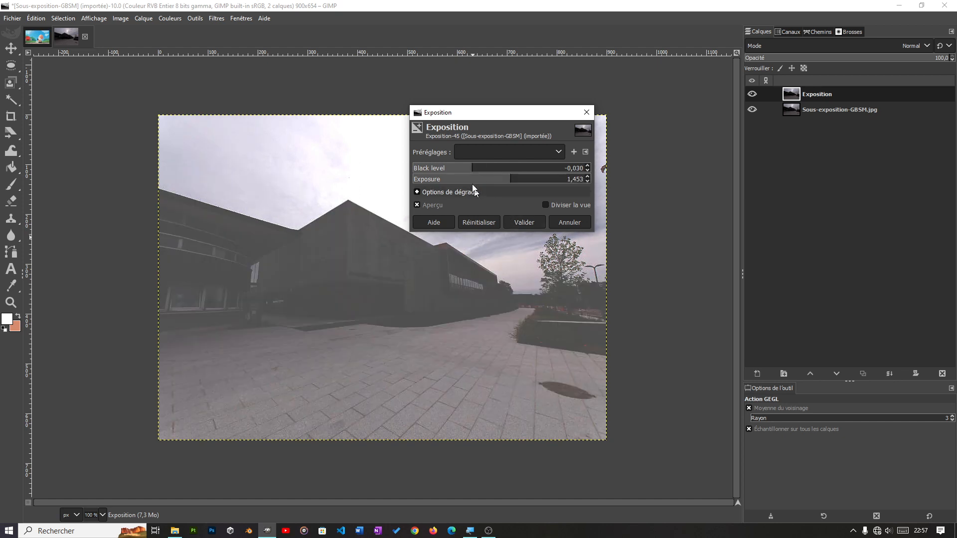
left_click(480, 222)
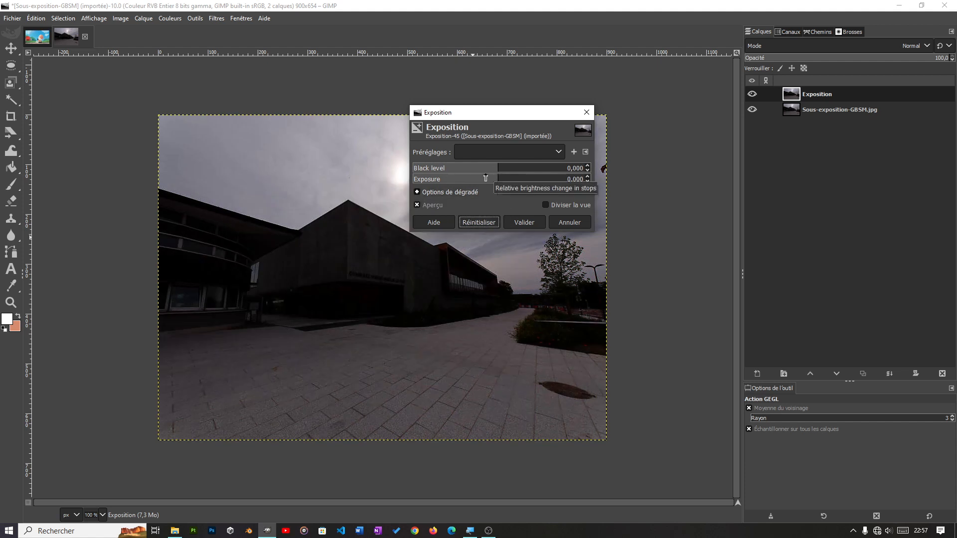
Set the Exposition layer's exposure to 2,849 and apply the adjustment
left_click(497, 178)
left_click_drag(497, 178, 522, 179)
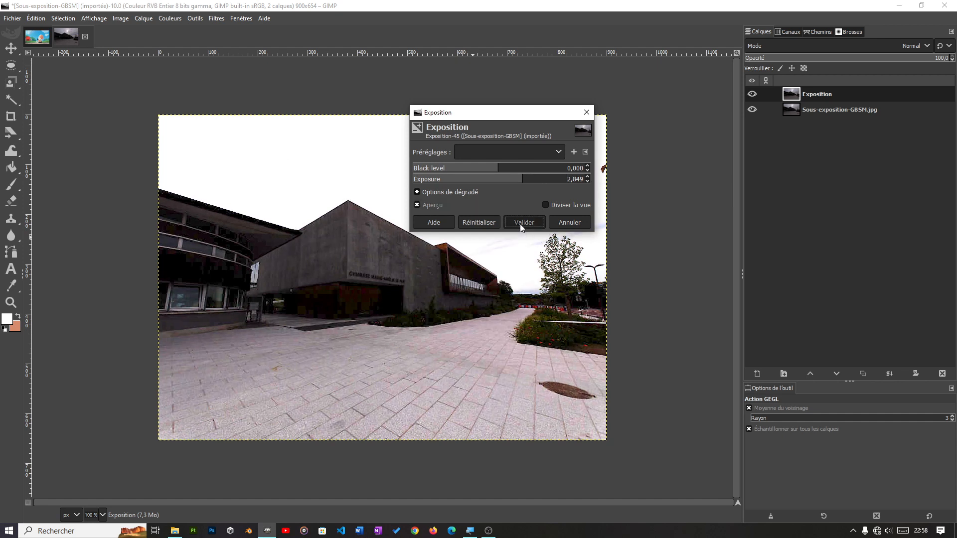
left_click(519, 223)
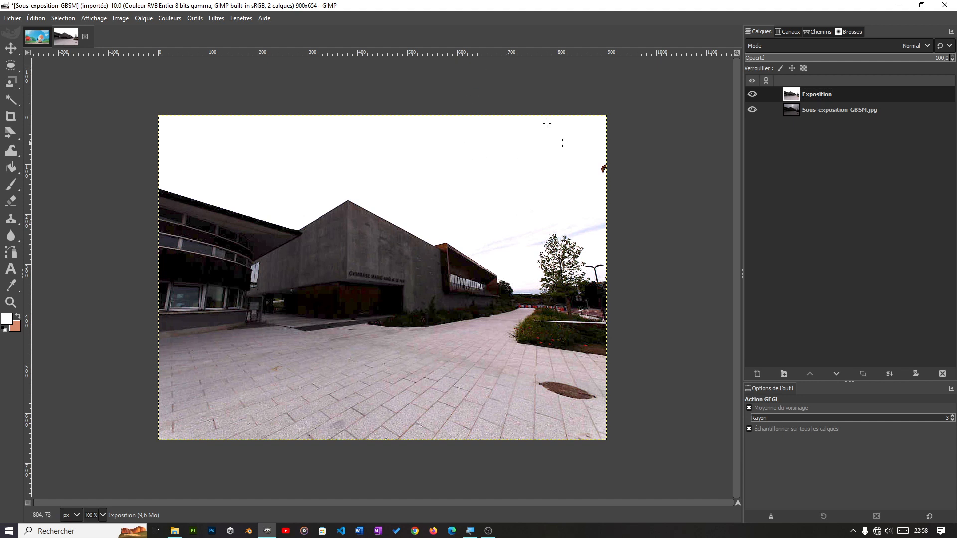
Duplicate the original Sous-exposition-GBSM.jpg layer and rename the copy as Luminosité
left_click(829, 111)
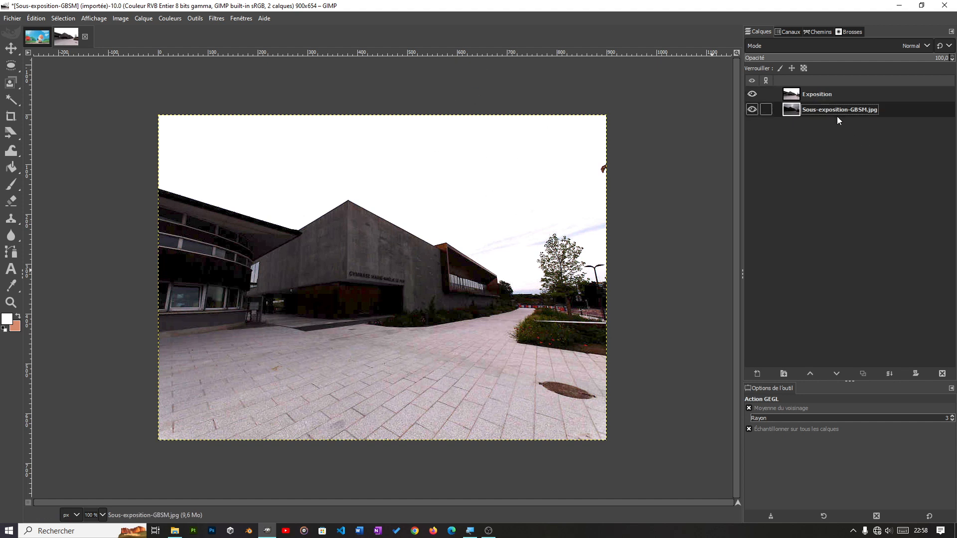
right_click(835, 110)
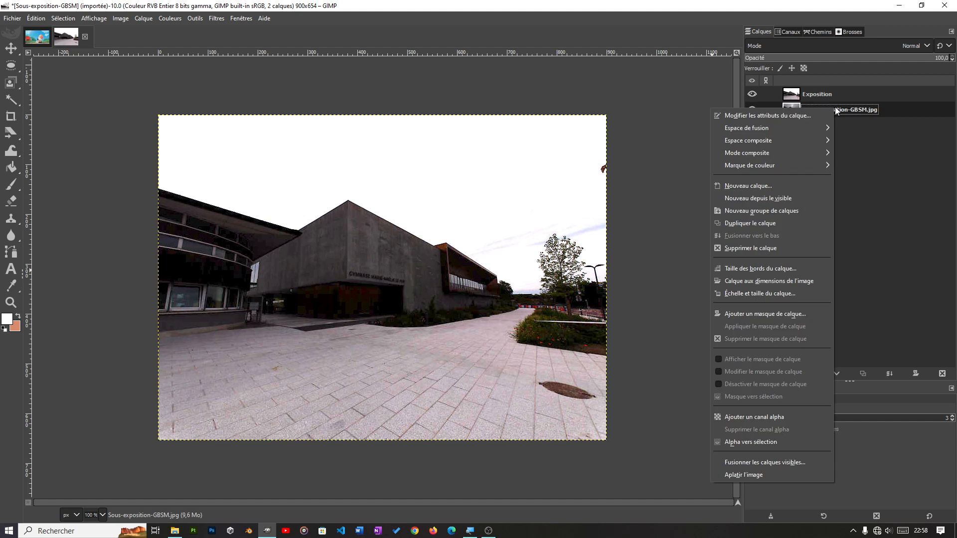
left_click(898, 197)
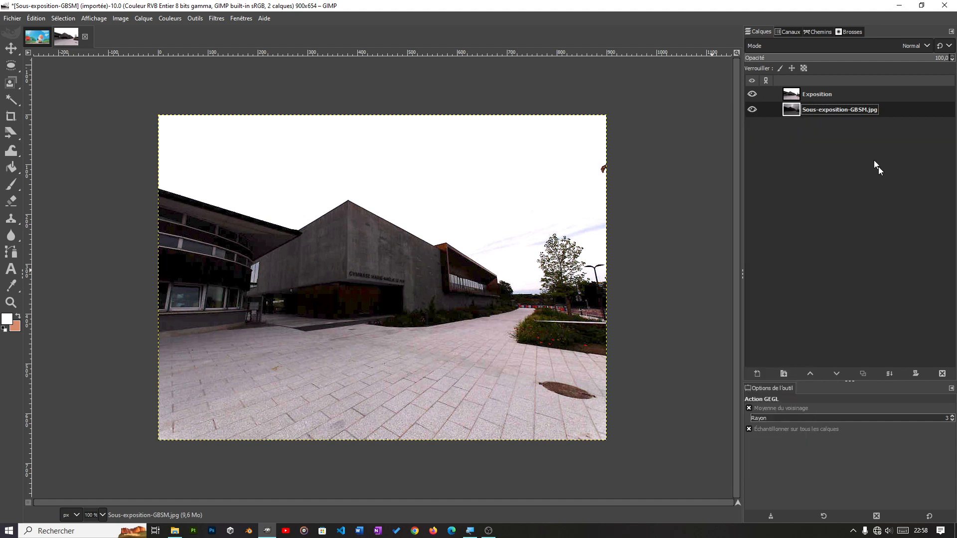
left_click(863, 375)
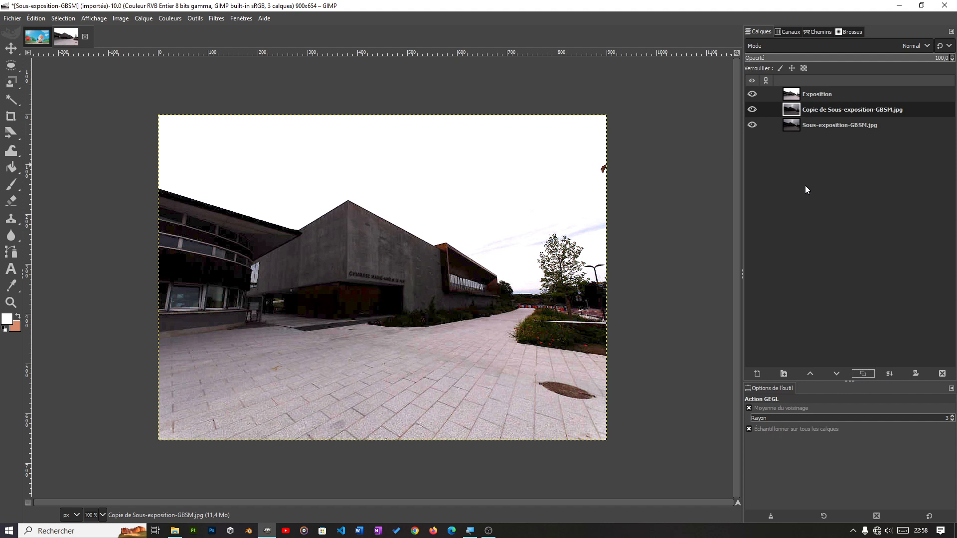
double_click(813, 109)
type("Lui")
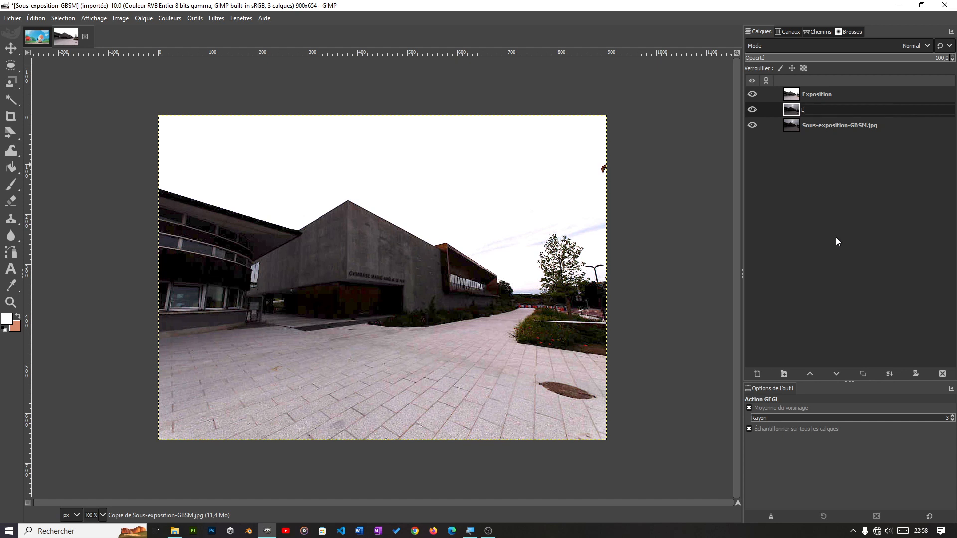
key("BackSpace")
type("minosité")
key("Return")
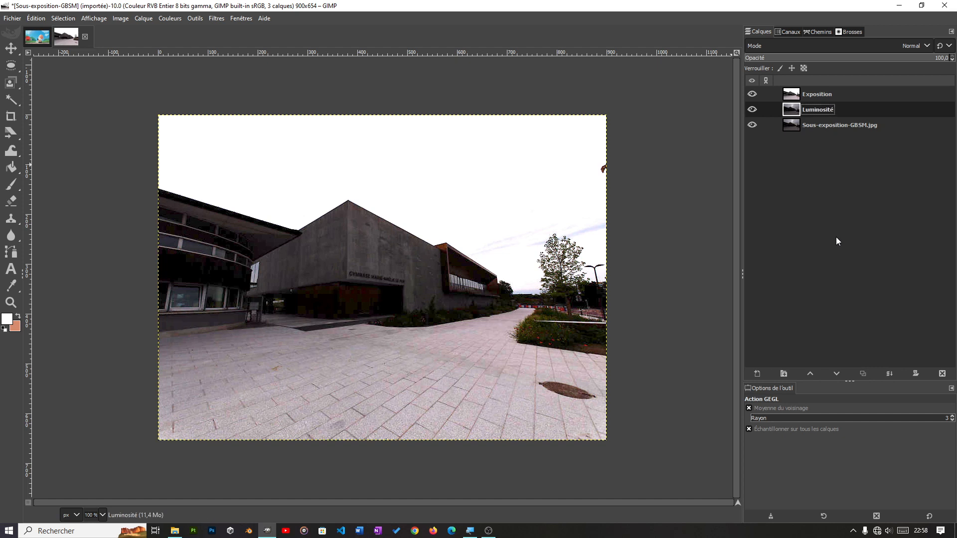
left_click(170, 20)
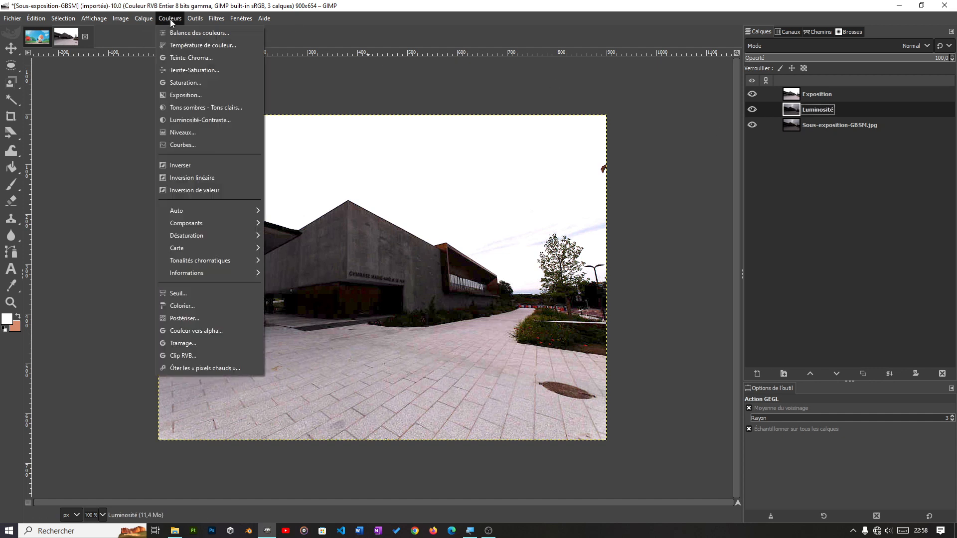
left_click(198, 121)
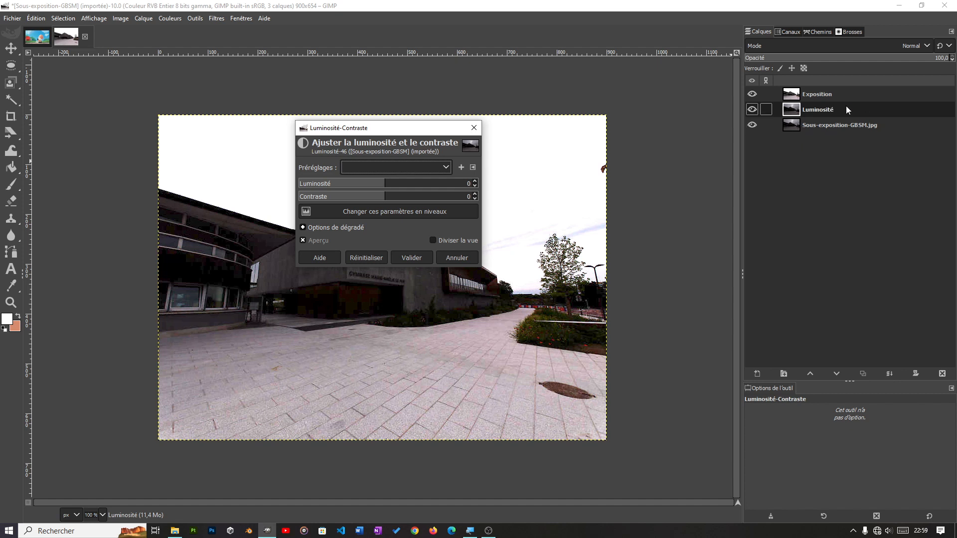
left_click(752, 110)
left_click(454, 259)
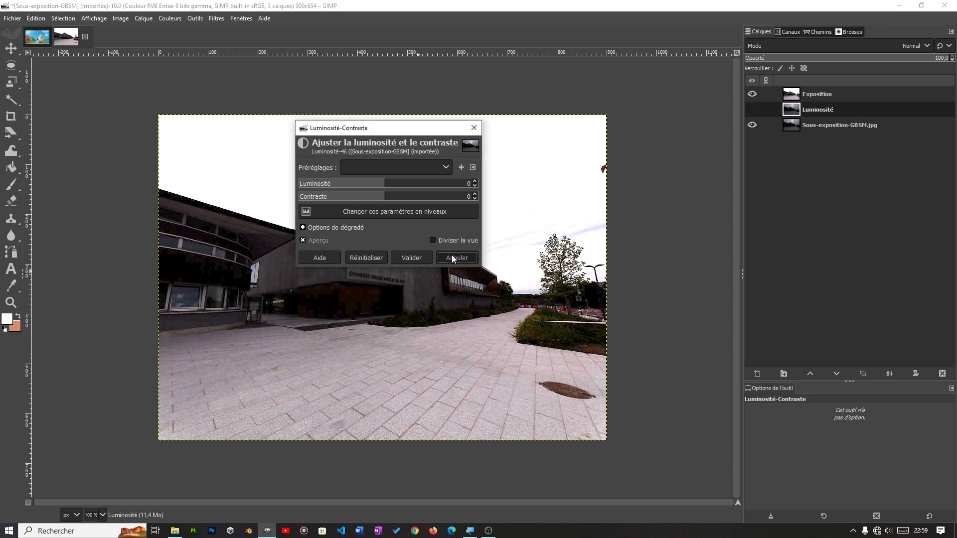
Show the Luminosité layer again, and toggle the Exposition layer's visibility to compare it with the layers below
left_click(752, 110)
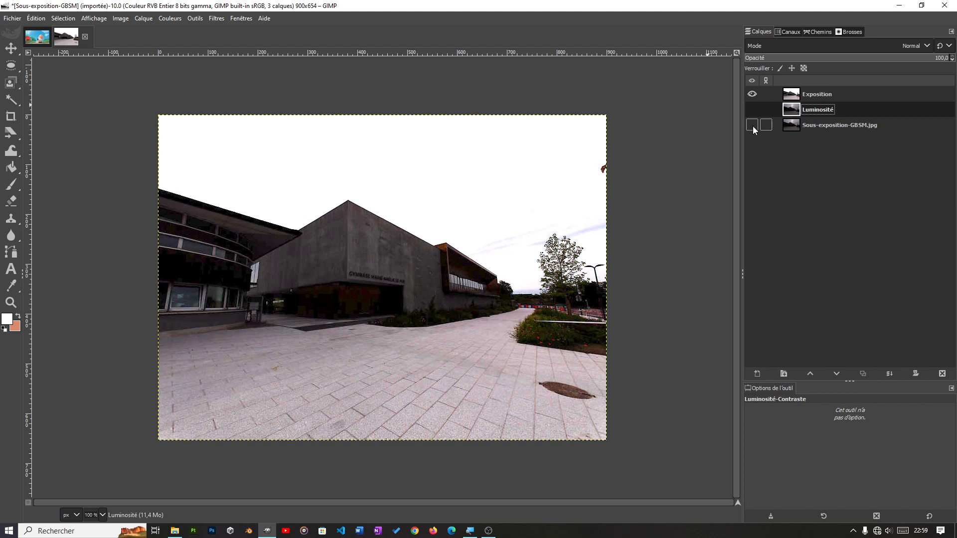
left_click(752, 95)
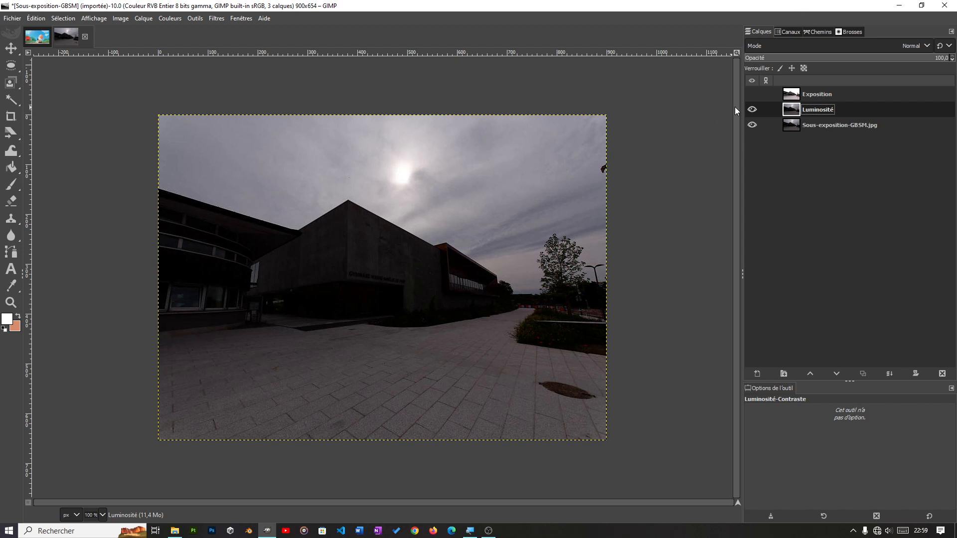
left_click(752, 94)
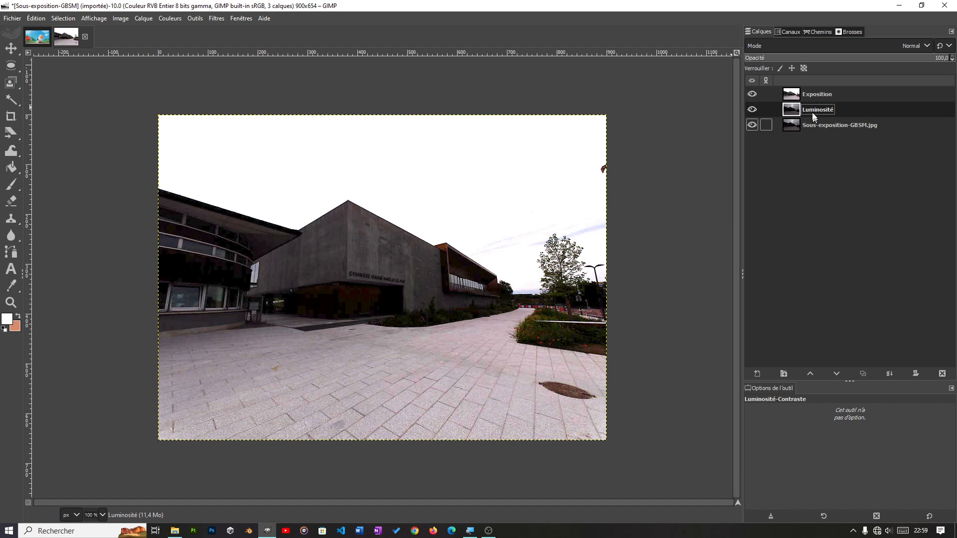
Move the Exposition layer below the Luminosité layer, and hide both layers
left_click(824, 97)
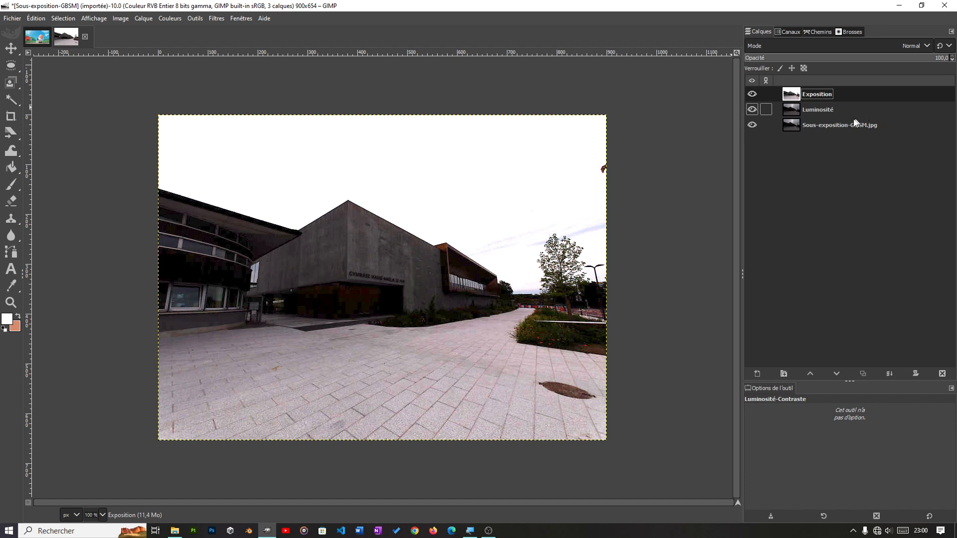
left_click(835, 375)
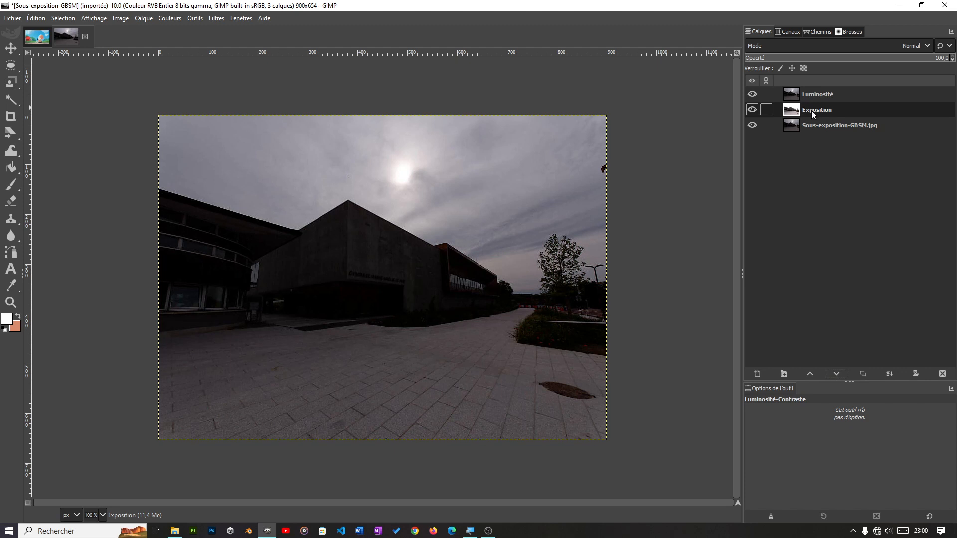
left_click(751, 94)
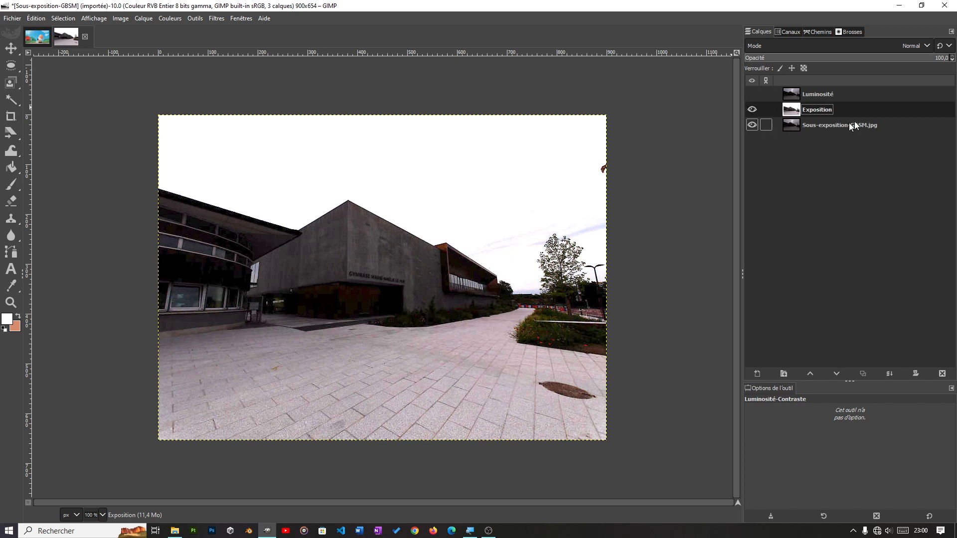
left_click(752, 110)
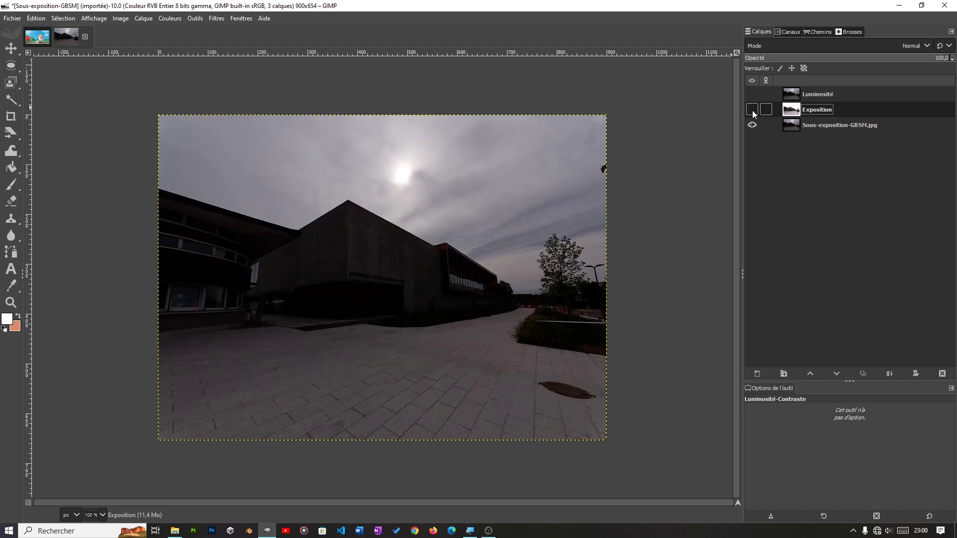
Show the Exposition and Luminosité layers again, and make Luminosité the active layer
left_click(752, 109)
left_click(748, 94)
left_click(826, 95)
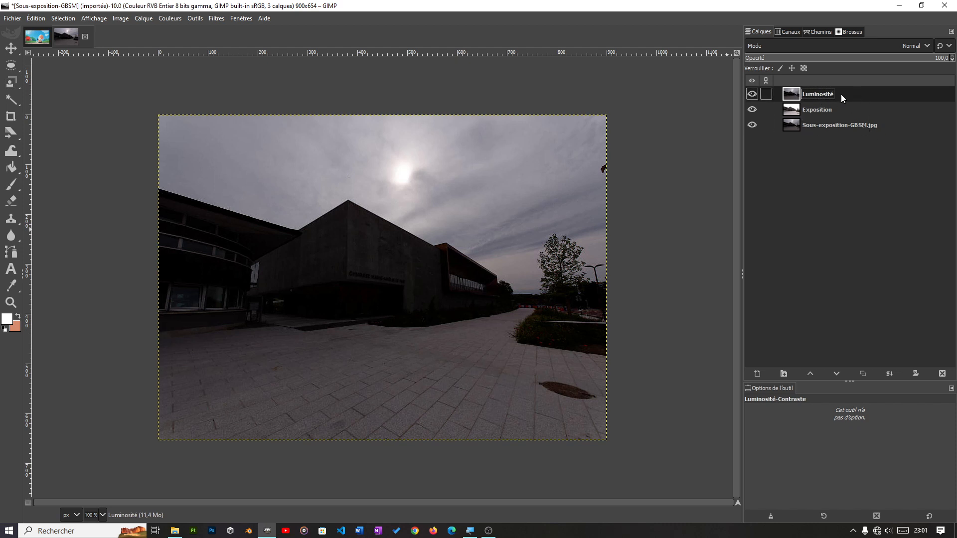
Set the Luminosité layer's brightness to 53 and contrast to 5 with Luminosité-Contraste, and apply the adjustment
left_click(168, 18)
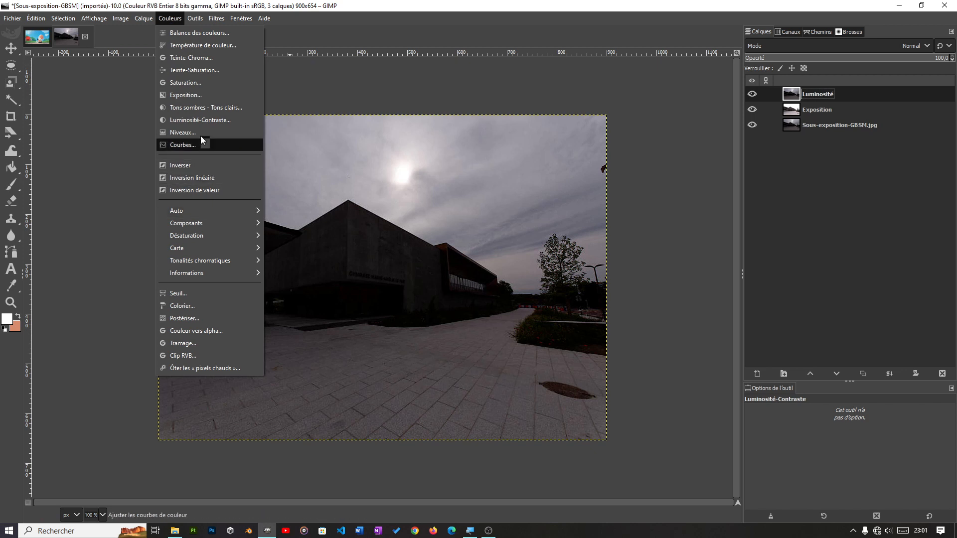
left_click(198, 121)
left_click_drag(384, 131, 464, 168)
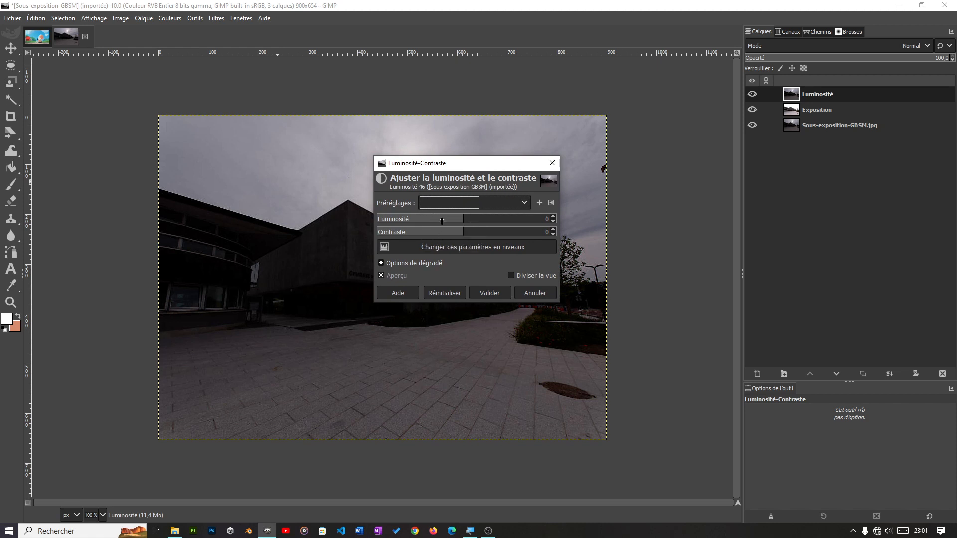
left_click_drag(448, 220, 474, 221)
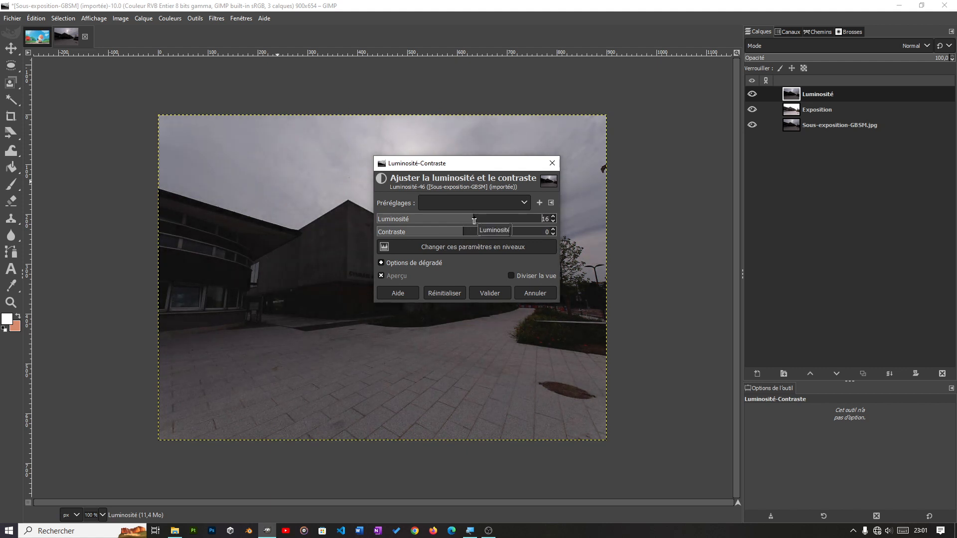
left_click_drag(480, 169, 649, 242)
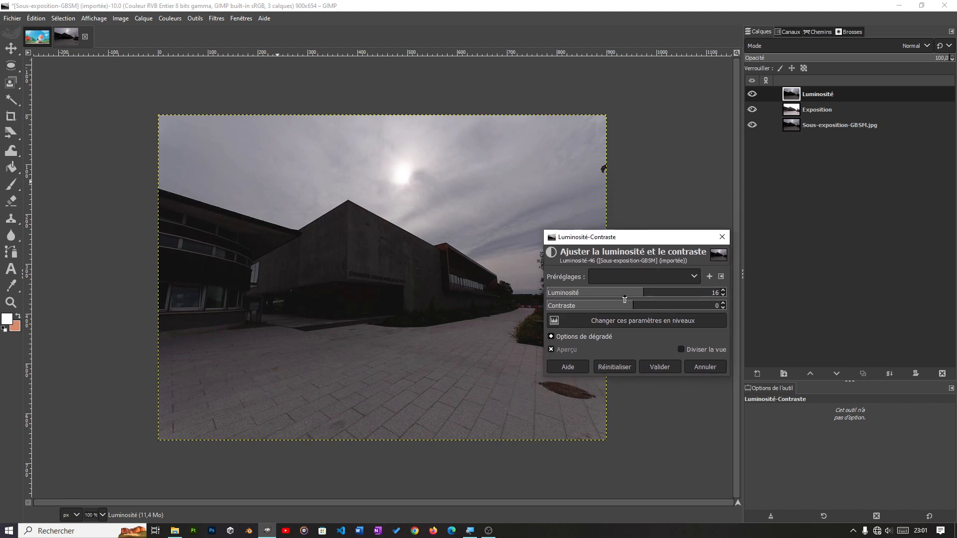
mouse_move(624, 299)
left_mouse_down()
mouse_move(669, 295)
mouse_move(637, 309)
left_mouse_up()
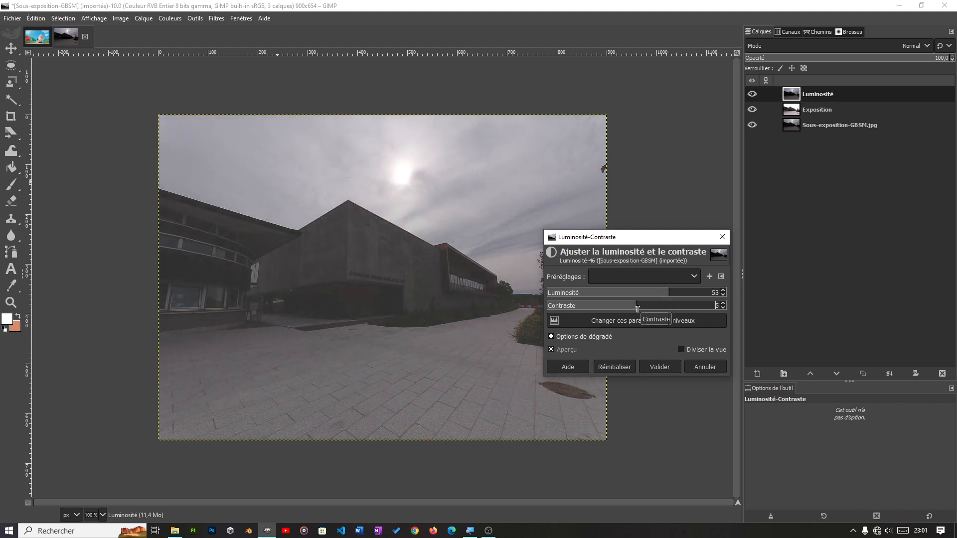
left_click(653, 366)
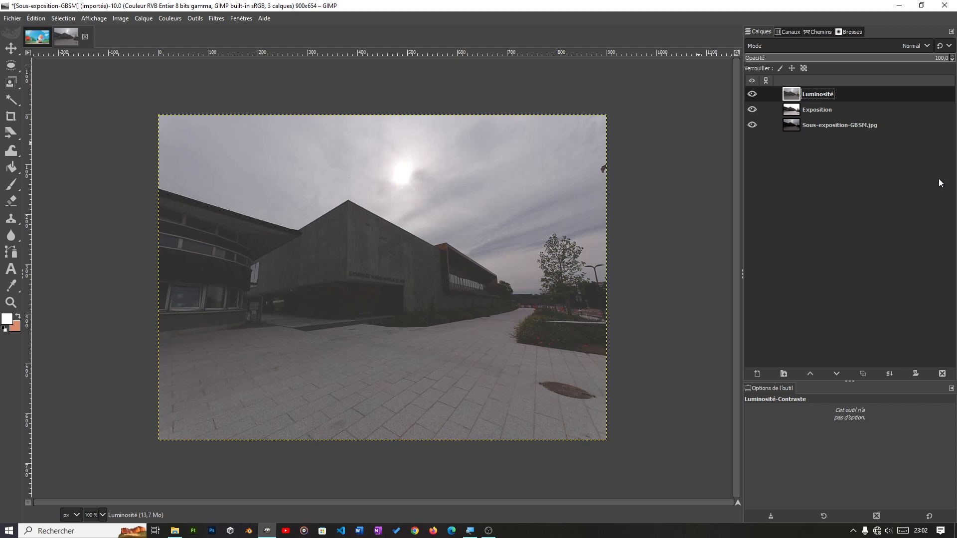
Duplicate the original Sous-exposition-GBSM.jpg layer as a layer named Niveaux, and move it to the top of the layer stack
left_click(823, 125)
left_click(867, 376)
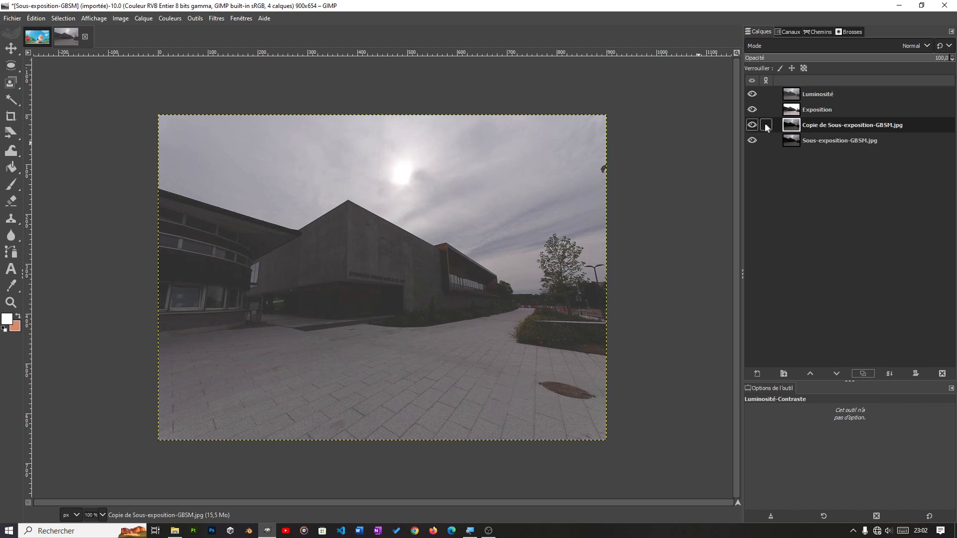
double_click(838, 128)
double_click(838, 128)
type("Niveaux")
key("Return")
double_click(839, 128)
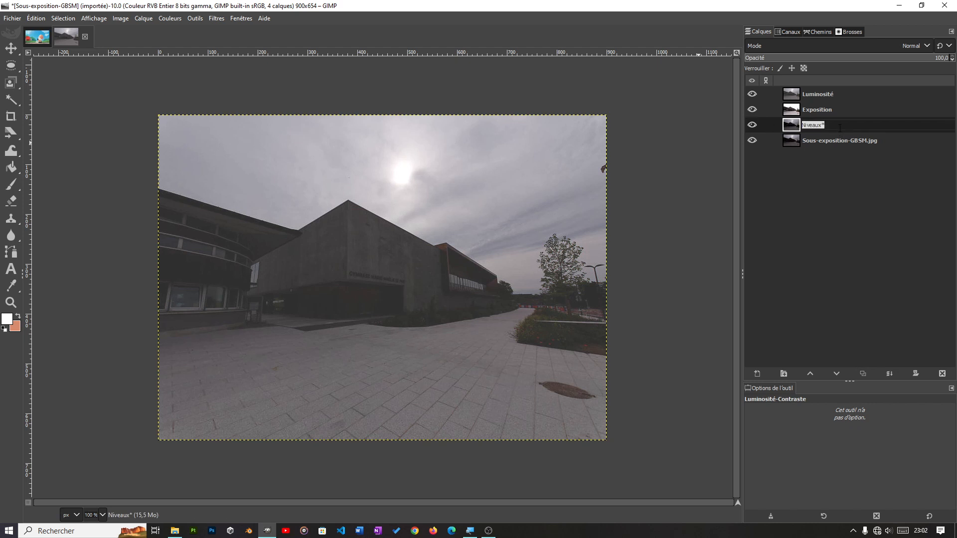
key("Return")
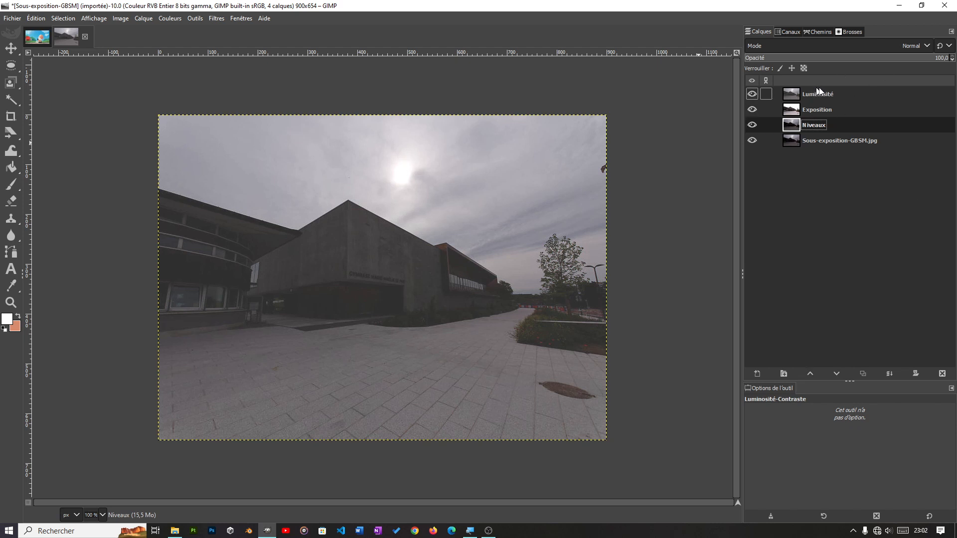
left_click(808, 375)
left_click(808, 375)
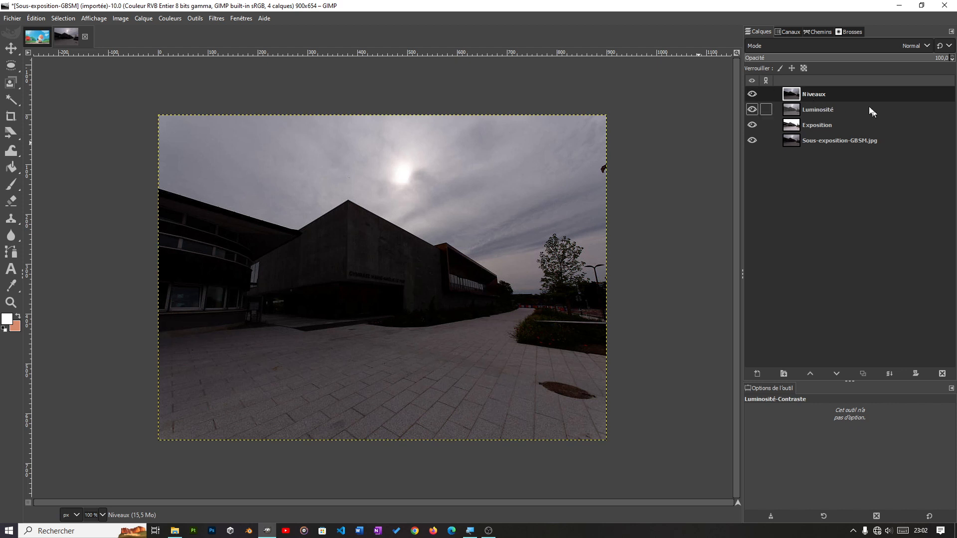
Start a Levels adjustment on the Niveaux layer, keep the black input level at 0 and lower the white input level to 130
left_click(167, 20)
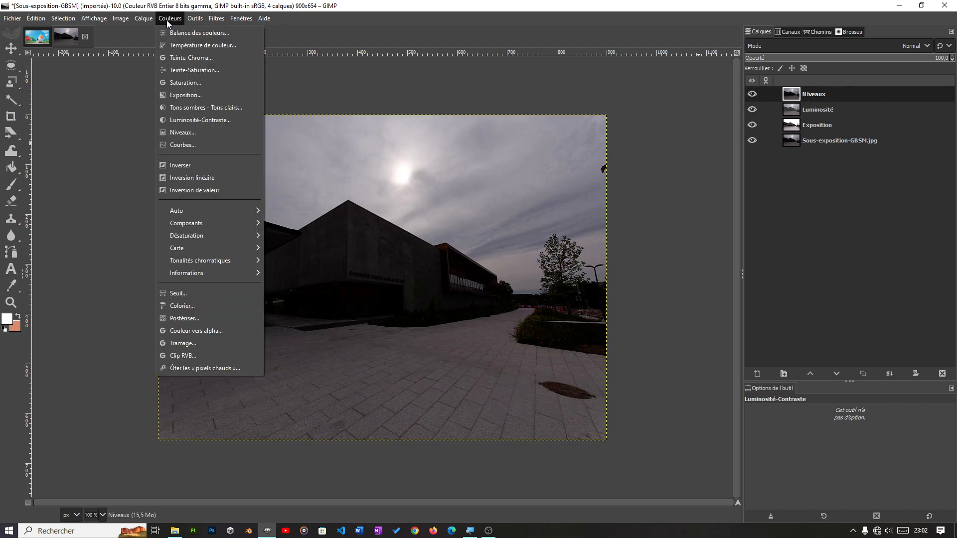
left_click(184, 133)
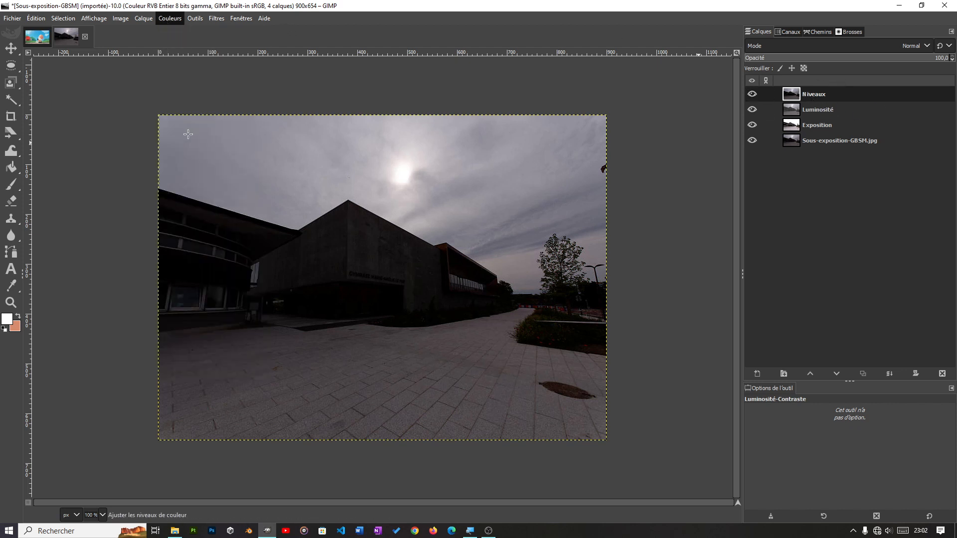
left_click_drag(650, 147, 582, 114)
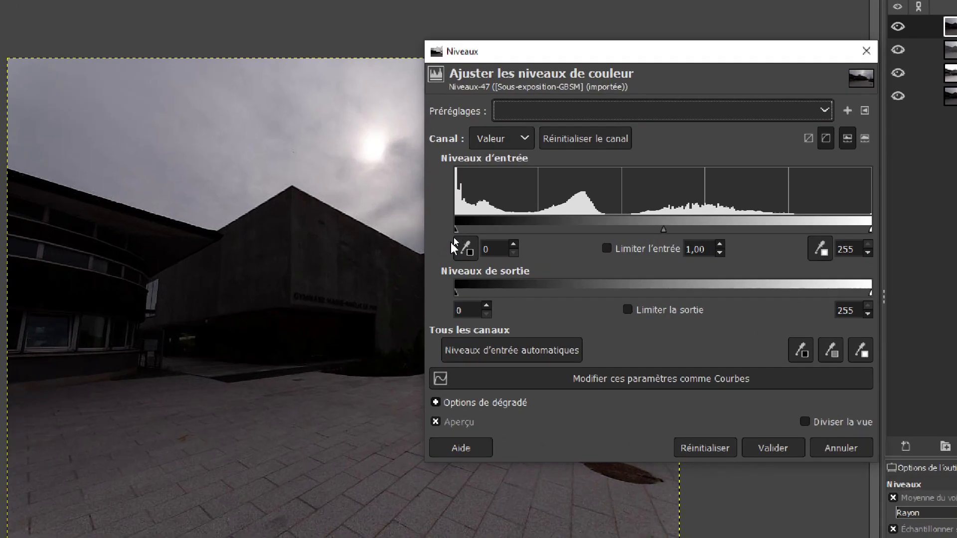
left_click_drag(456, 230, 460, 228)
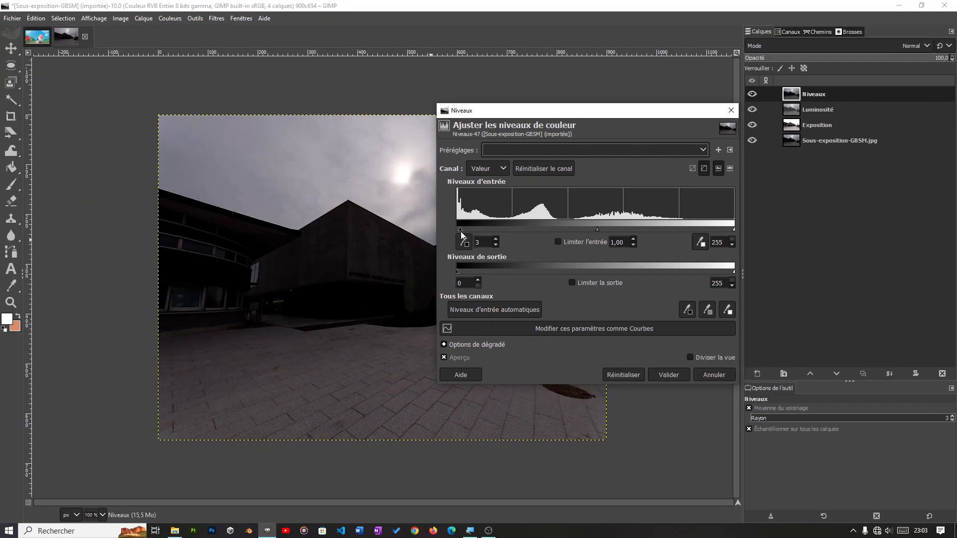
mouse_move(459, 229)
left_mouse_down()
mouse_move(492, 230)
mouse_move(456, 230)
left_mouse_up()
left_click_drag(718, 229, 680, 228)
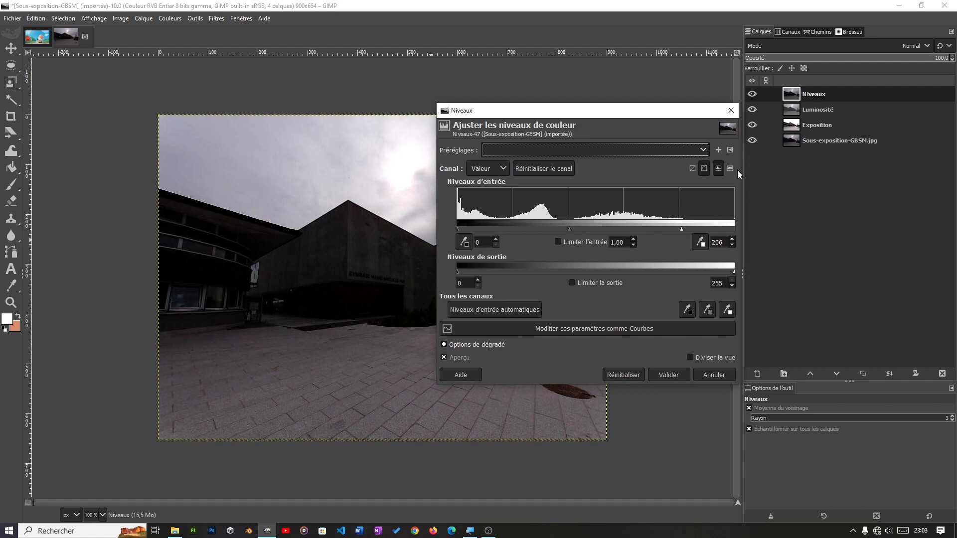
mouse_move(682, 229)
left_mouse_down()
mouse_move(722, 228)
mouse_move(494, 226)
mouse_move(598, 225)
left_mouse_up()
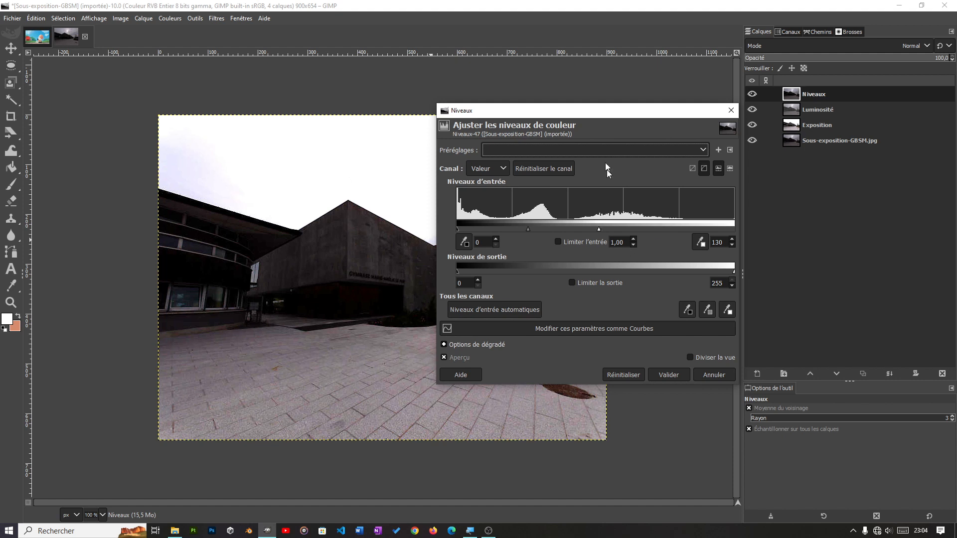
Set the Niveaux layer's white input level to 120 and black input level to 2, and apply the levels
left_click_drag(593, 115, 601, 129)
left_click_drag(607, 245, 612, 245)
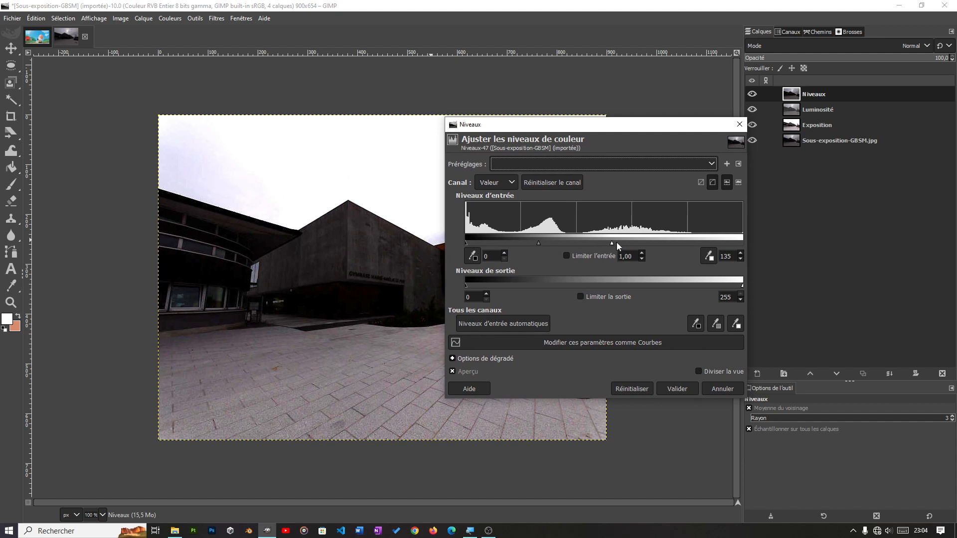
left_click_drag(614, 244, 600, 245)
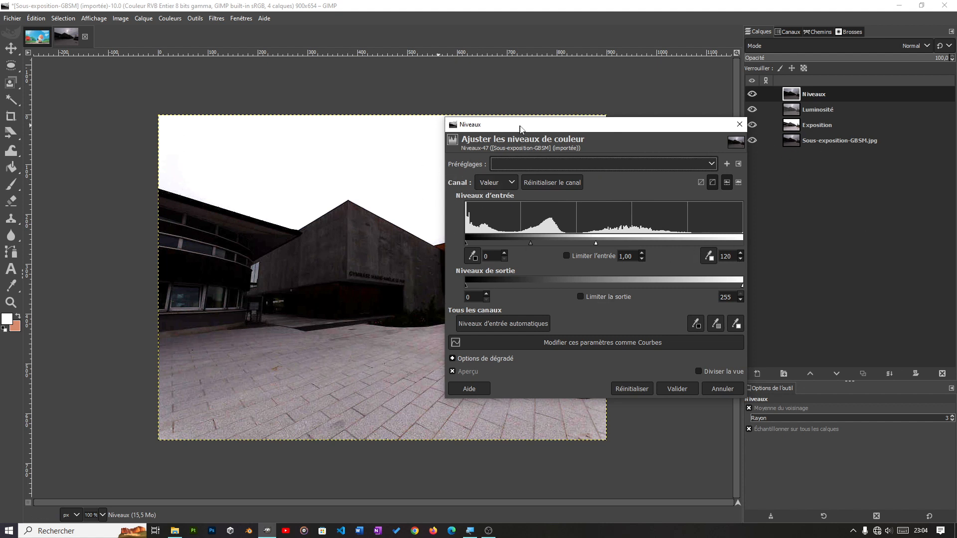
left_click_drag(540, 129, 729, 139)
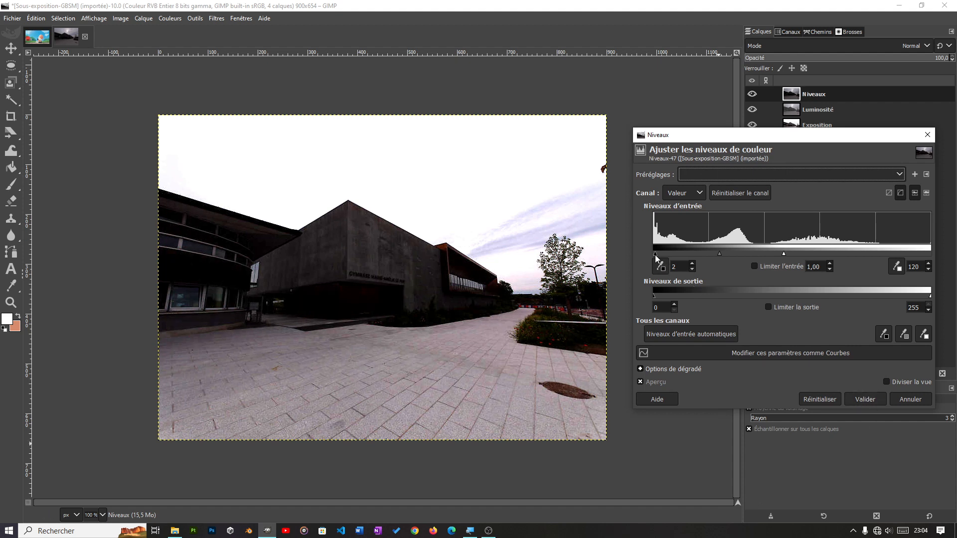
left_click(861, 399)
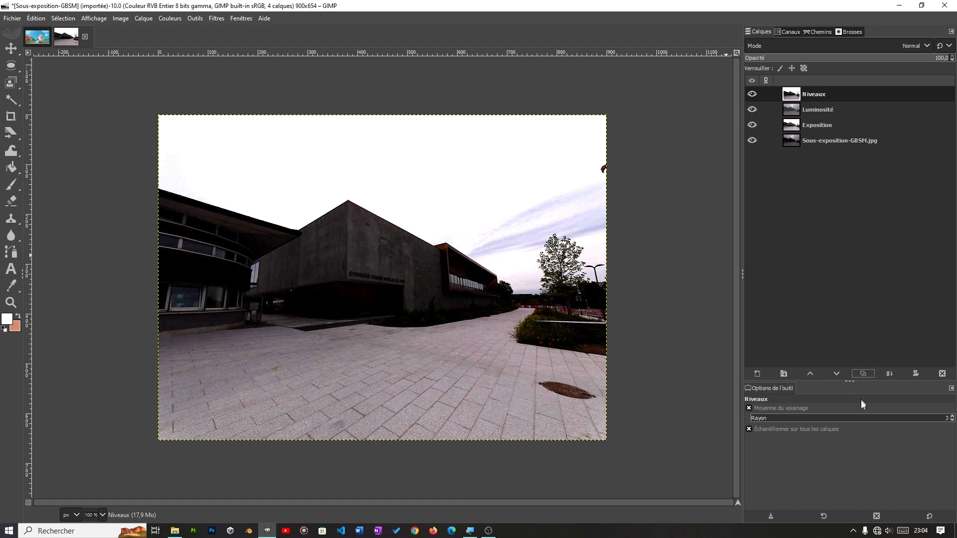
Duplicate the original Sous-exposition-GBSM.jpg layer, placing the copy at the top of the layer stack under the name Courbes
left_click(820, 141)
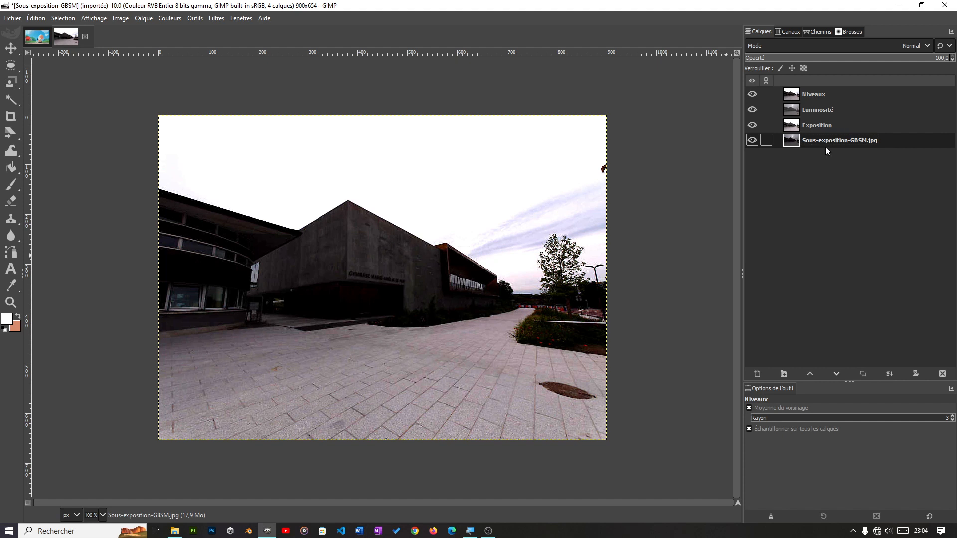
left_click(868, 375)
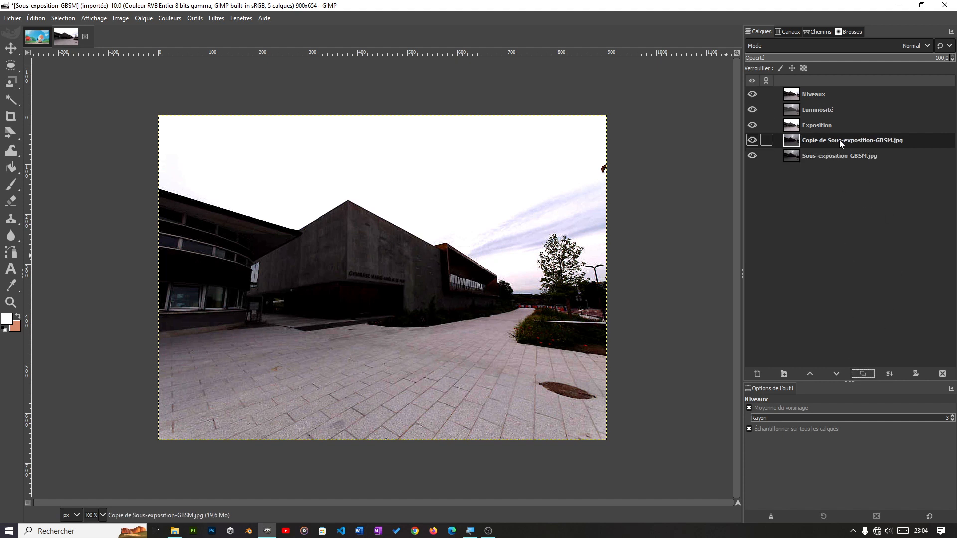
left_click(812, 372)
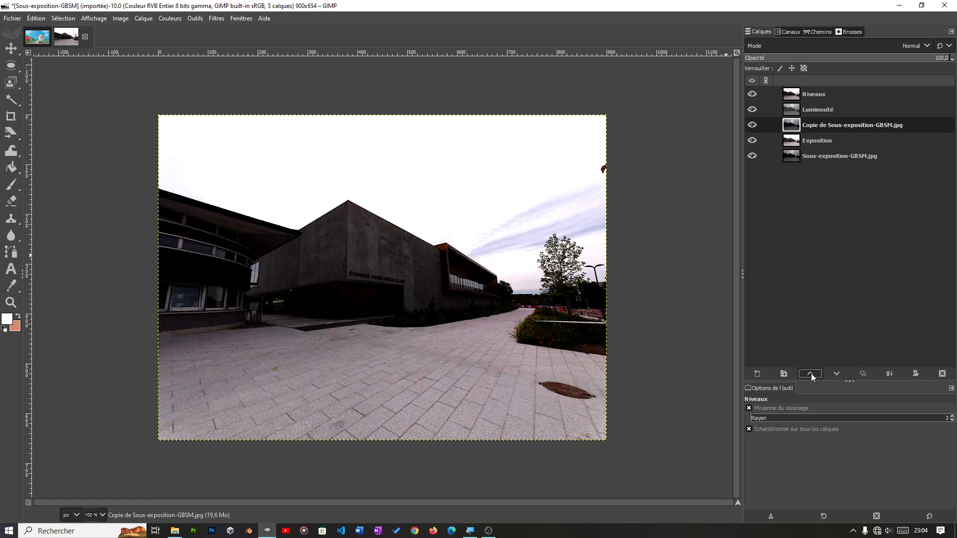
left_click(811, 372)
left_click(812, 373)
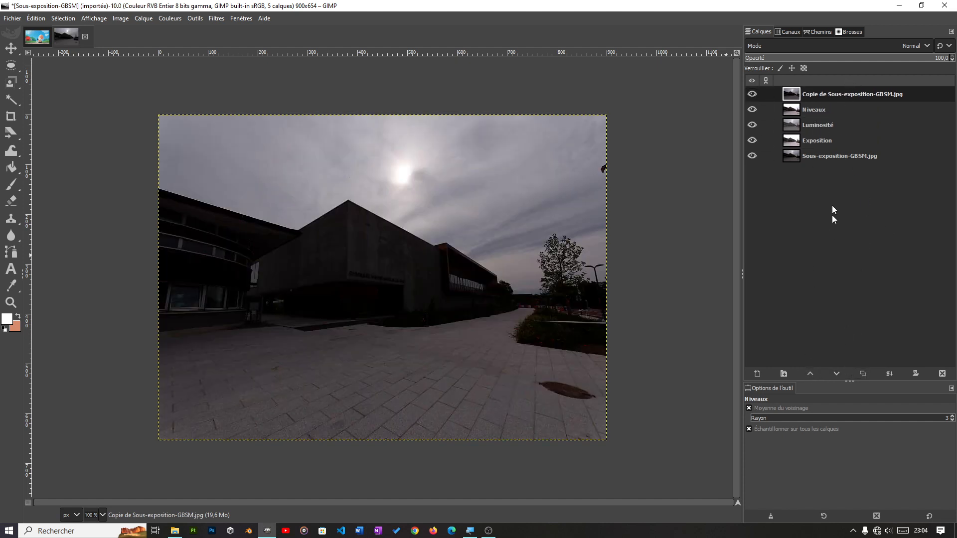
double_click(835, 94)
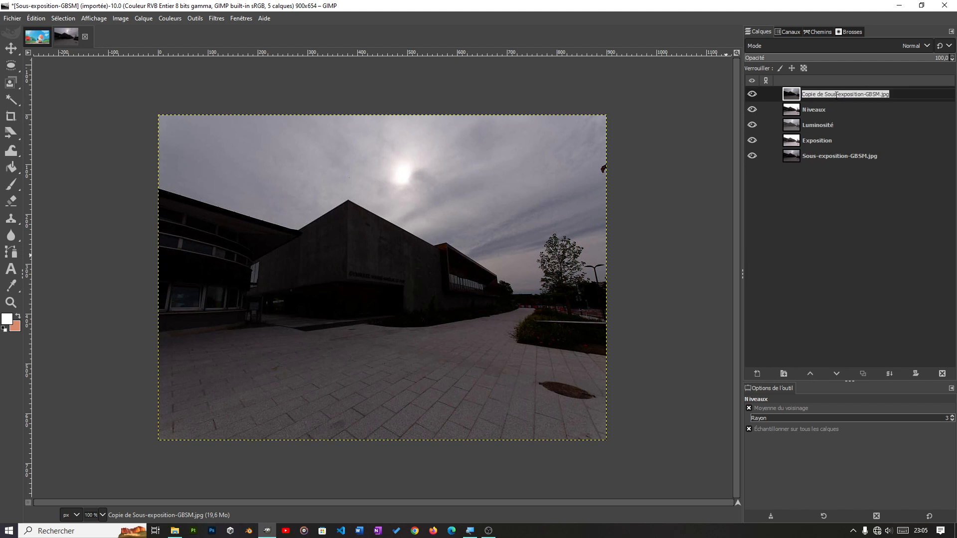
type("Courbes")
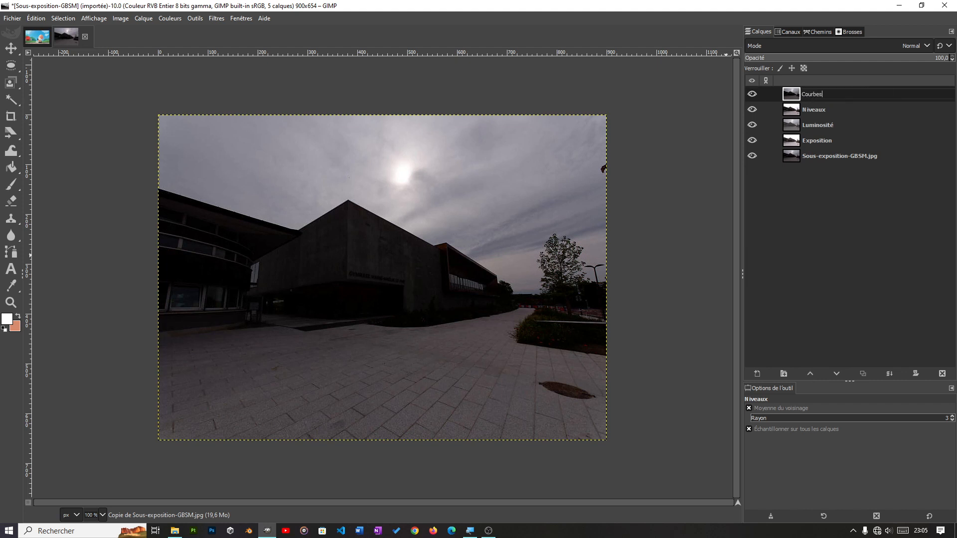
key("Return")
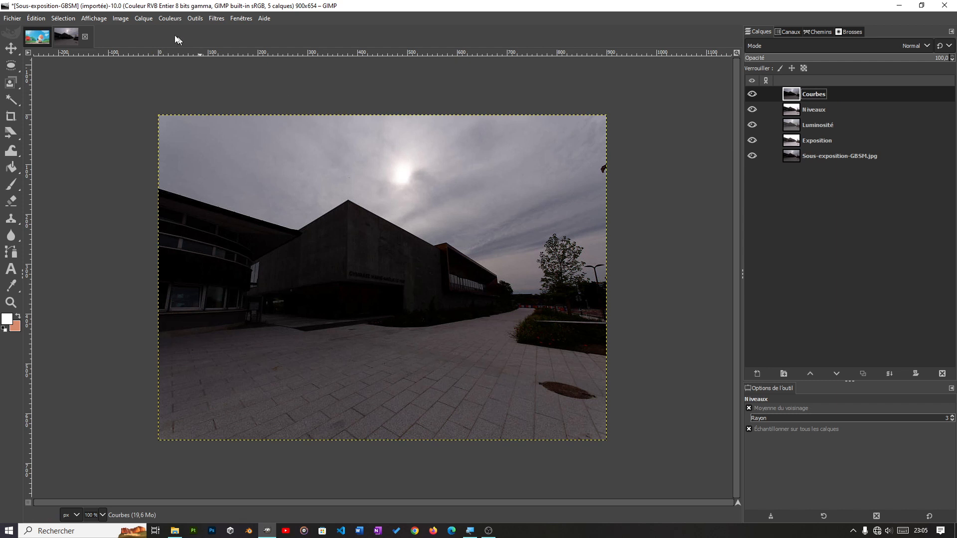
Open the Curves adjustment for the Courbes layer and widen its dialog
left_click(175, 18)
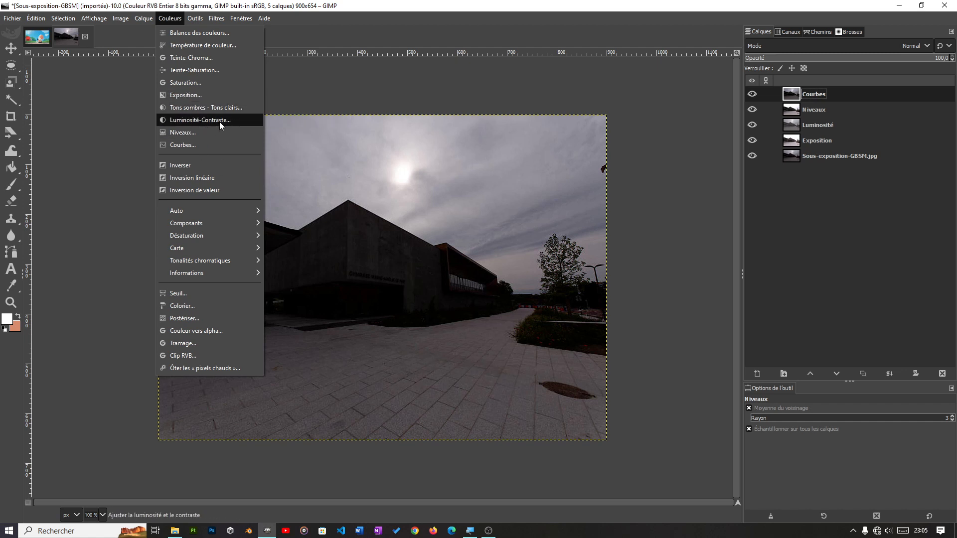
left_click(181, 146)
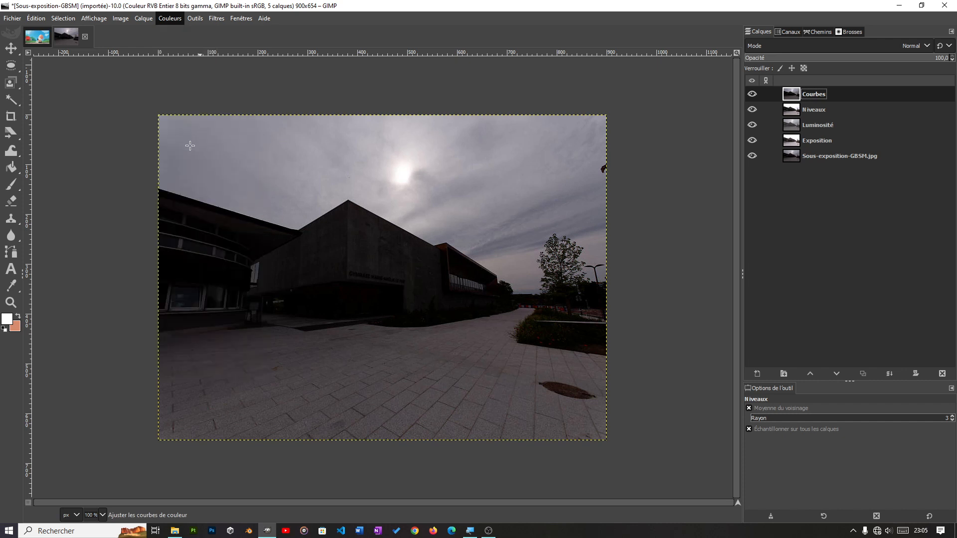
left_click_drag(440, 44, 504, 93)
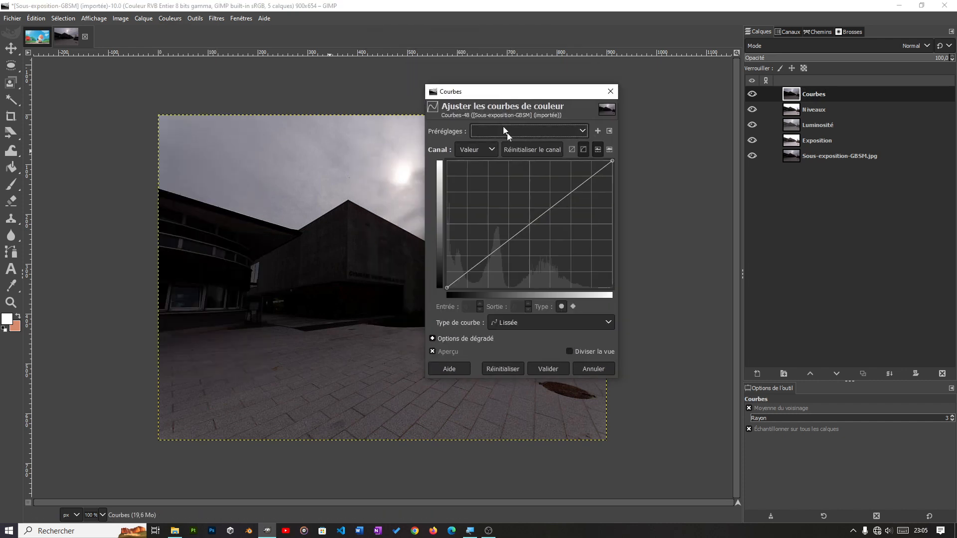
left_click_drag(618, 224, 676, 235)
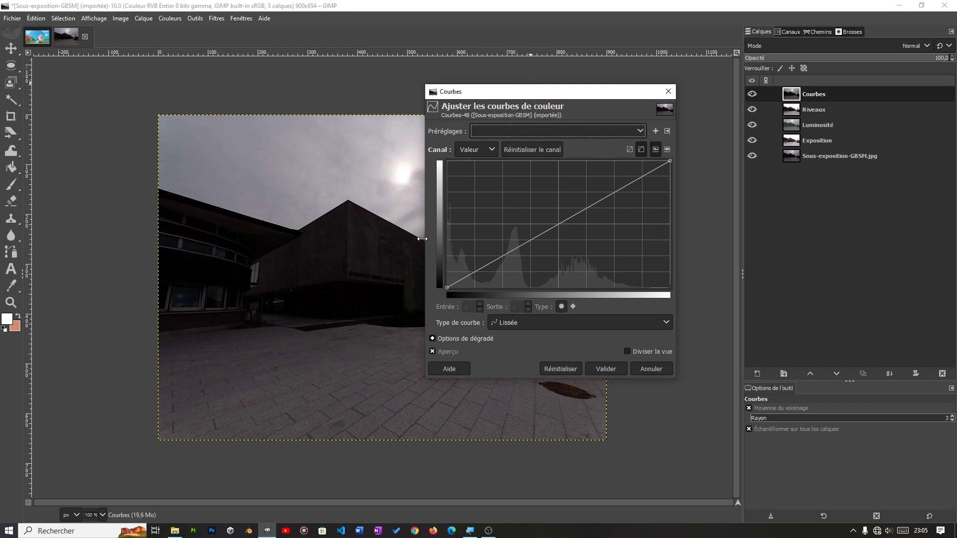
left_click_drag(425, 242, 373, 239)
left_click_drag(513, 96, 559, 139)
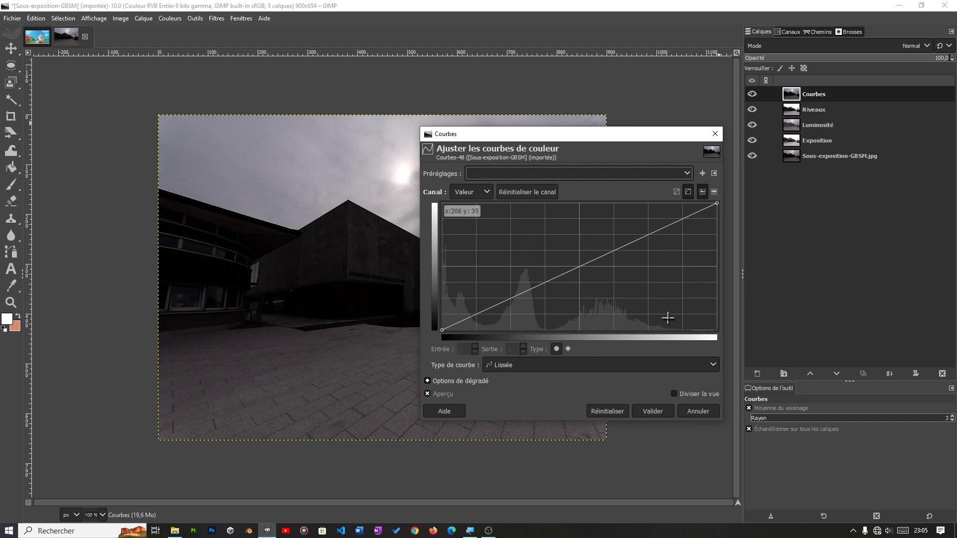
left_click(519, 294)
left_click_drag(518, 294, 509, 249)
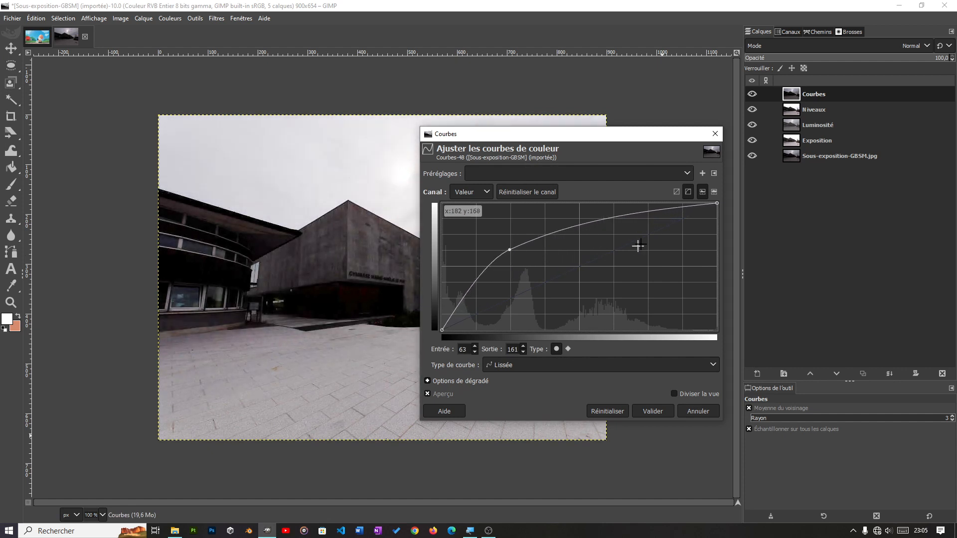
left_click(682, 206)
left_click_drag(682, 206, 674, 234)
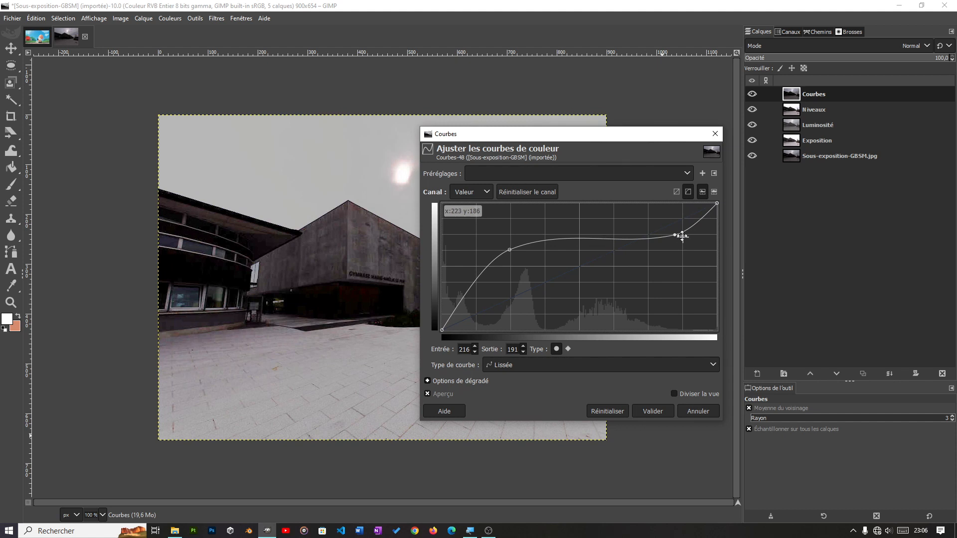
left_click_drag(674, 236, 677, 244)
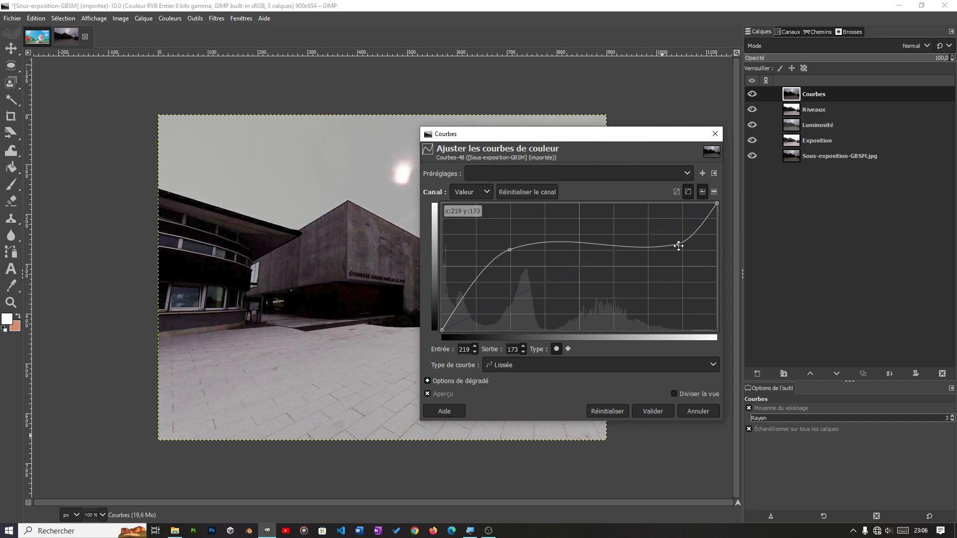
left_click(509, 250)
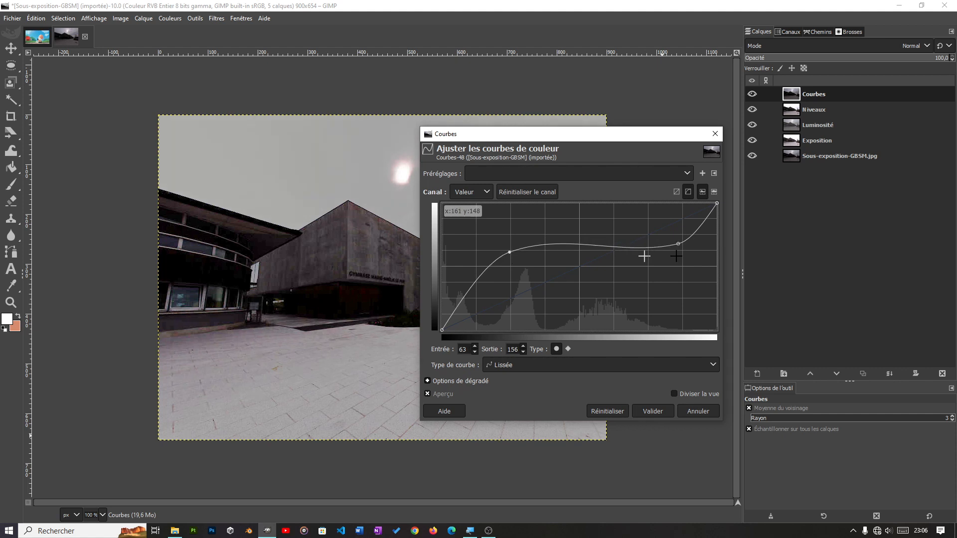
left_click(679, 241)
left_click_drag(680, 241, 677, 223)
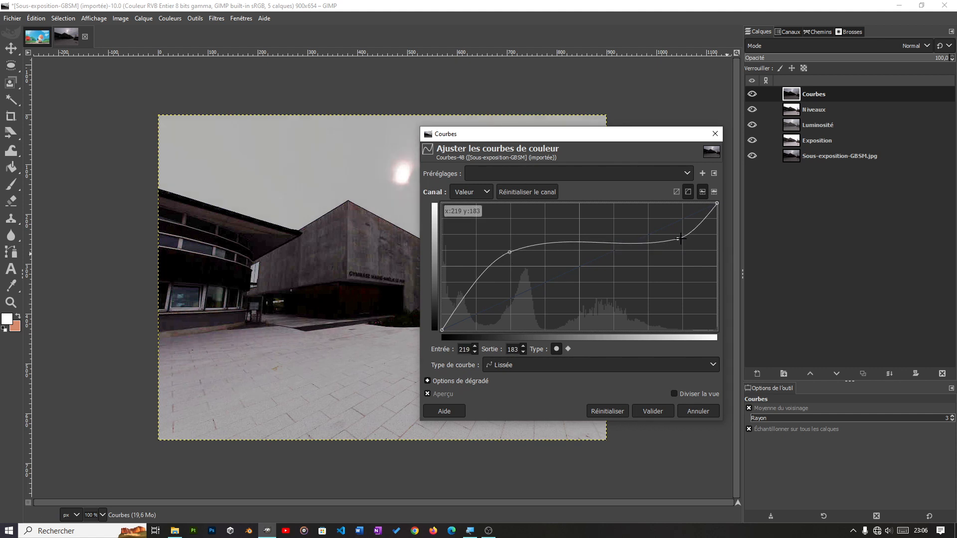
mouse_move(505, 256)
left_mouse_down()
mouse_move(507, 232)
mouse_move(507, 256)
left_mouse_up()
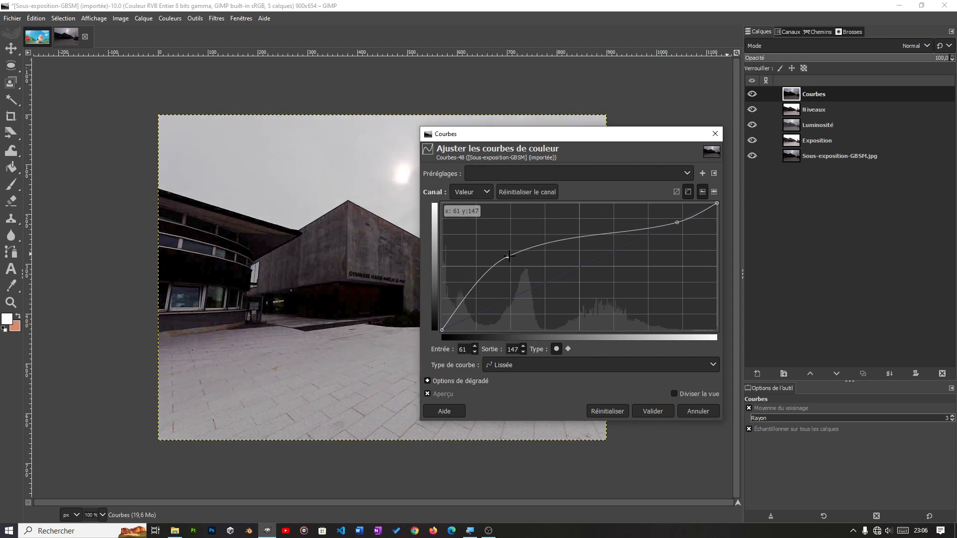
left_click(615, 414)
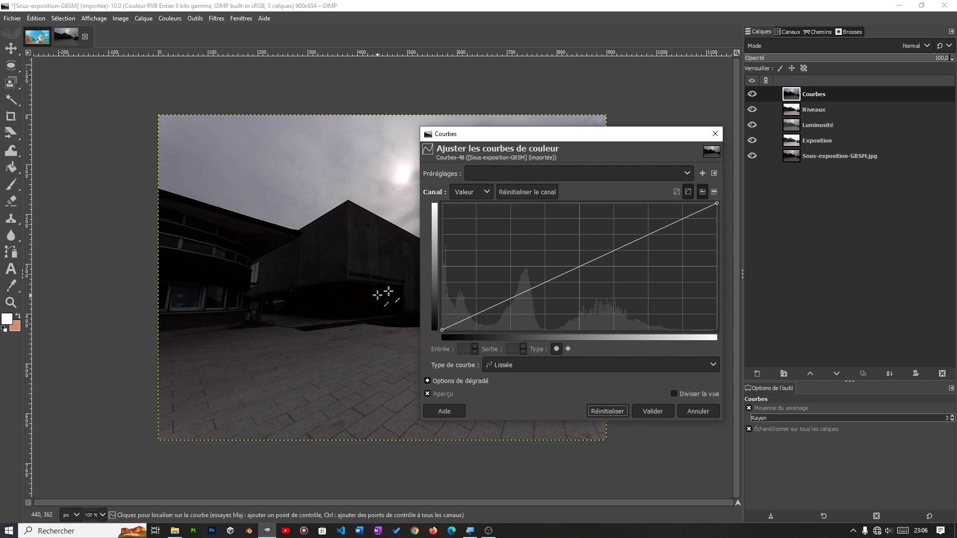
Brighten the Courbes layer with a shadow curve point at input 55, output 155 and a lowered highlight point, and apply the curve
left_click(511, 300)
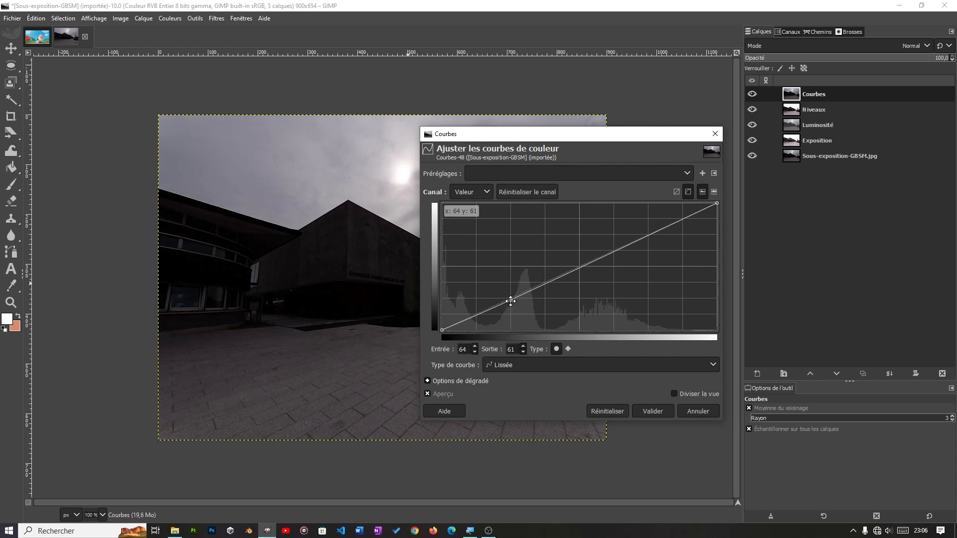
left_click_drag(510, 300, 508, 294)
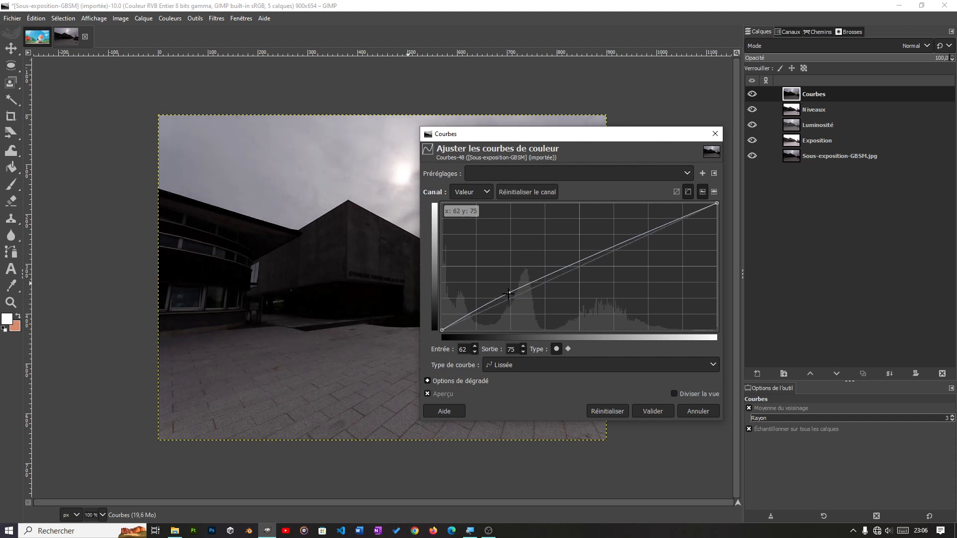
left_click_drag(508, 294, 503, 259)
left_click(649, 214)
left_click_drag(650, 213, 658, 240)
left_click_drag(503, 258, 501, 253)
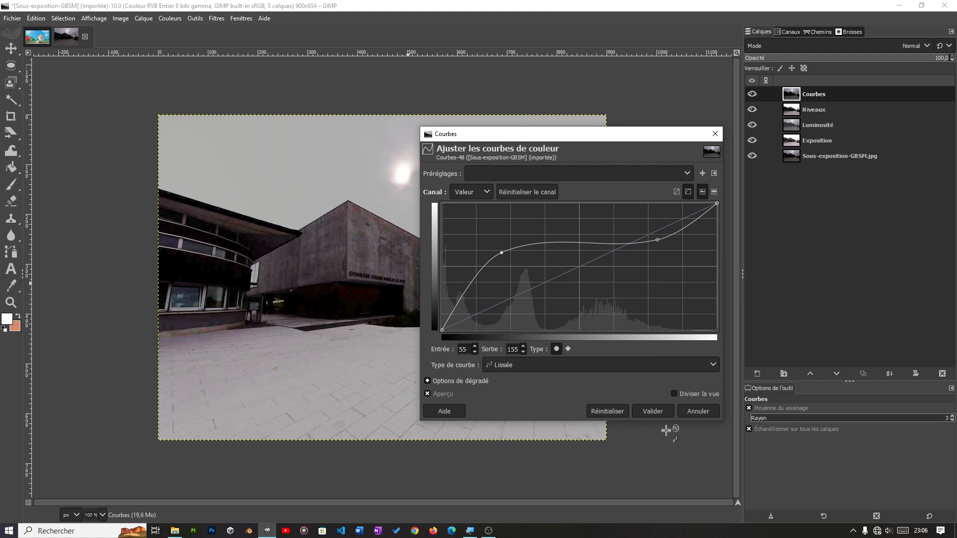
left_click(643, 413)
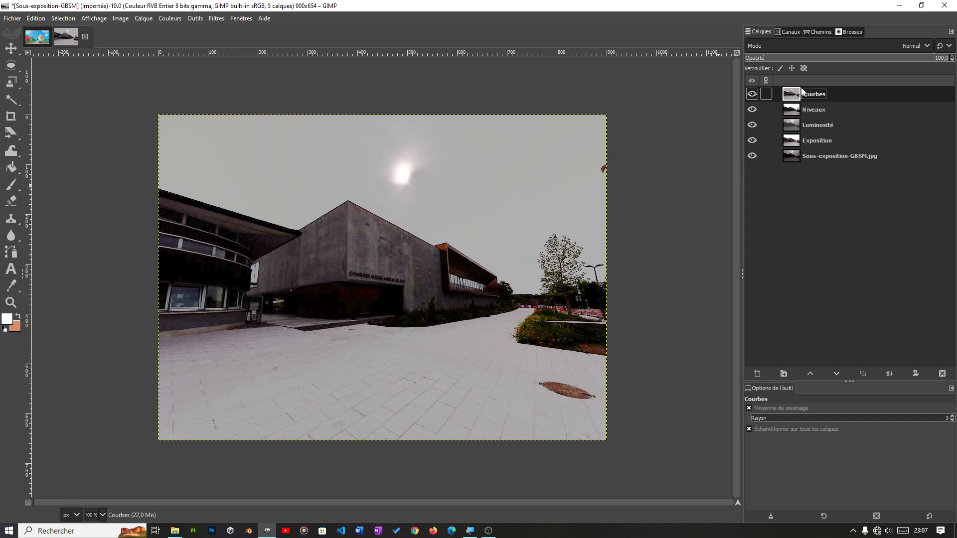
Hide the Courbes, Niveaux, Luminosité and Exposition layers so only the original photo layer shows
left_click(752, 94)
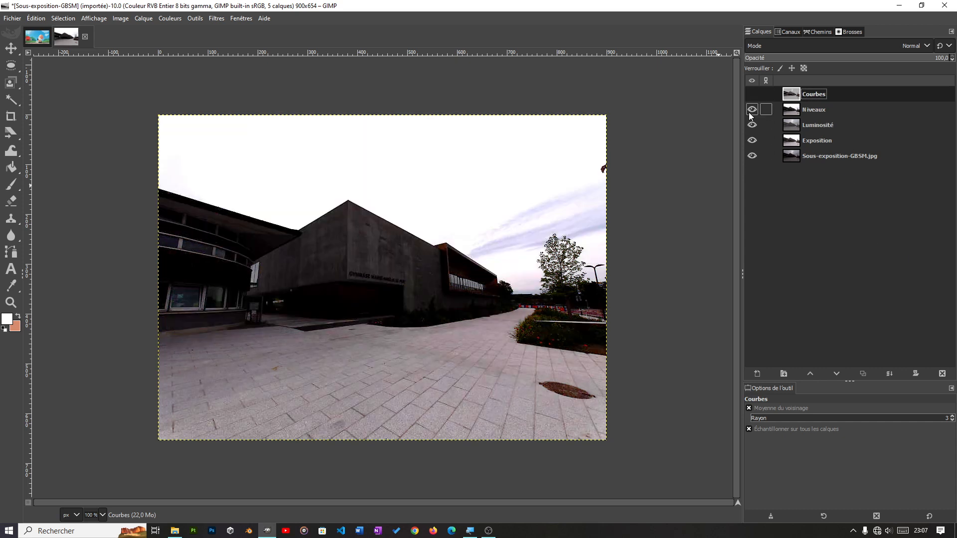
left_click(752, 109)
left_click(752, 125)
left_click(752, 140)
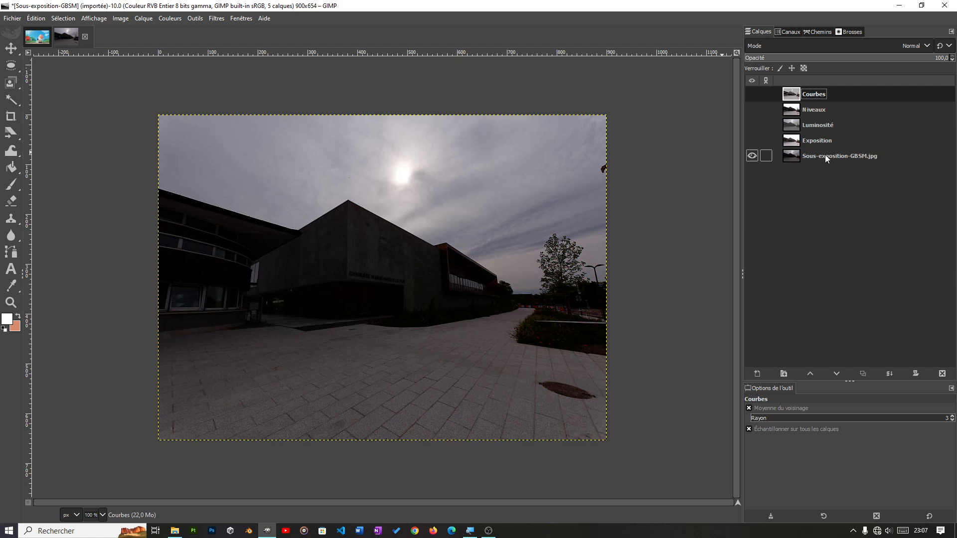
Create a new 900 x 654 px layer named Calque, filled with the background colour
left_click(756, 373)
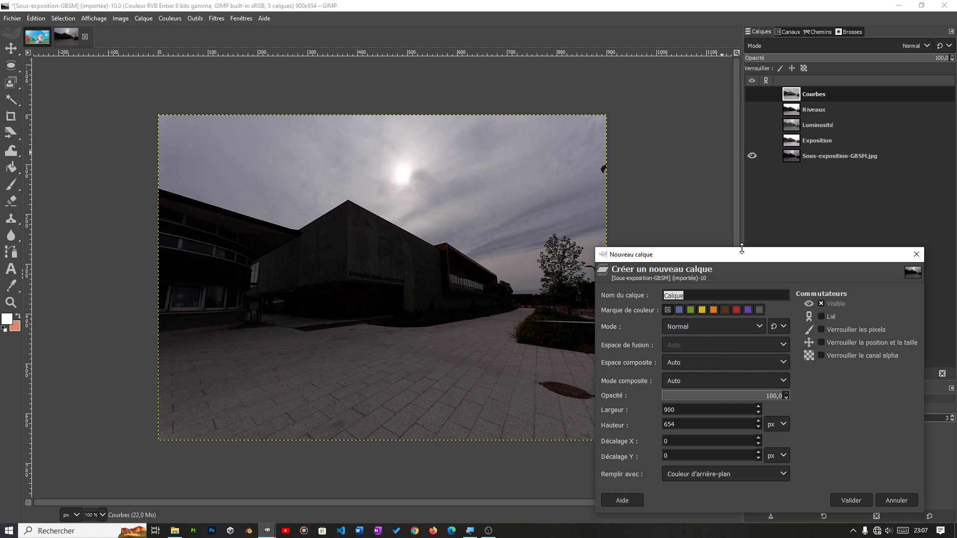
left_click_drag(746, 259, 716, 166)
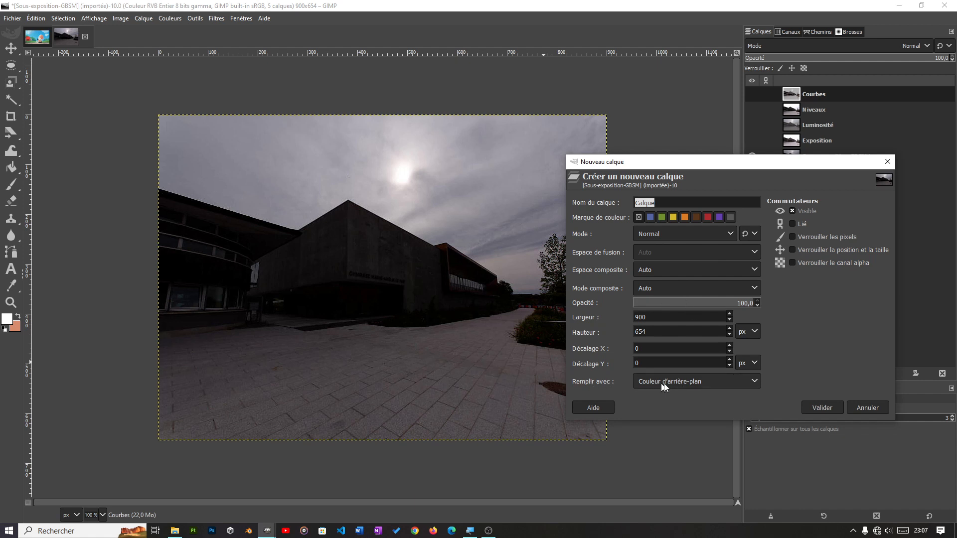
left_click(683, 383)
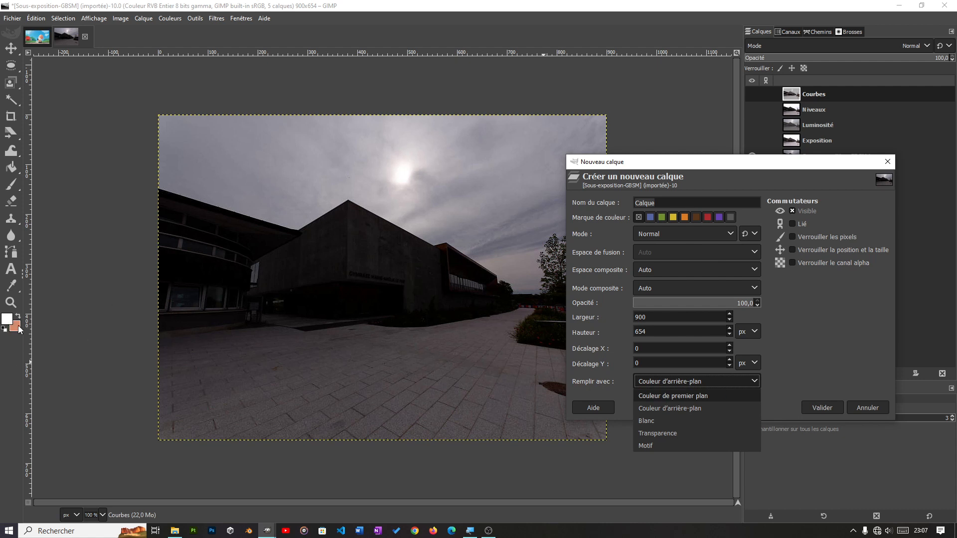
left_click(695, 409)
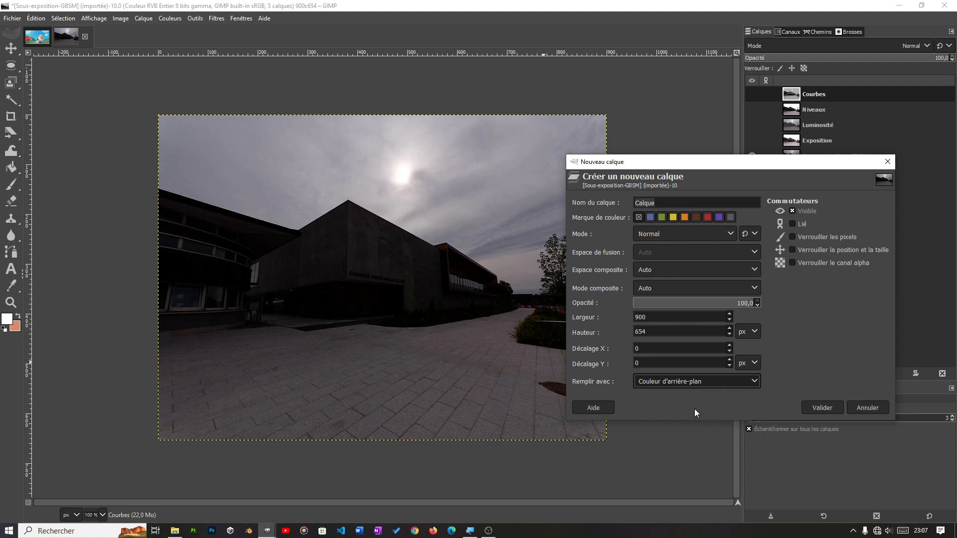
left_click(825, 408)
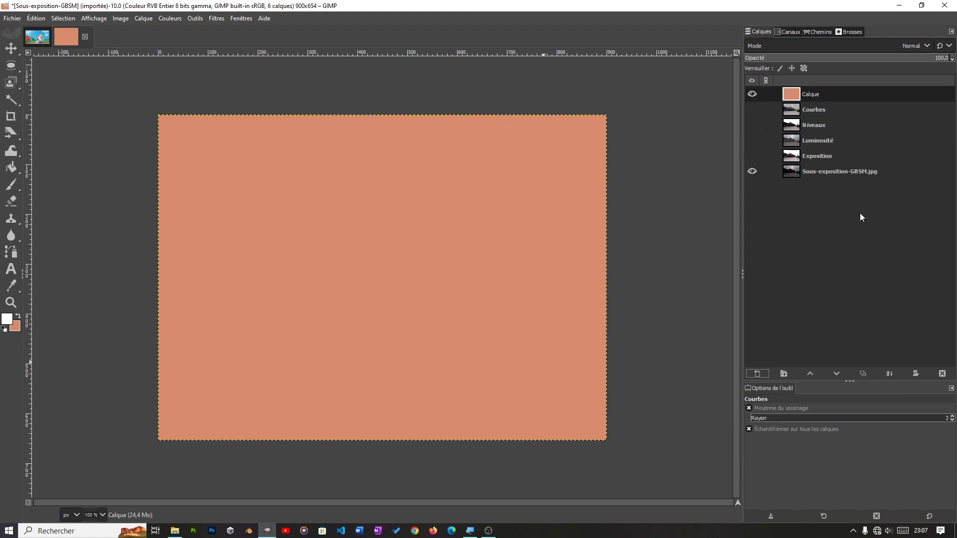
Move the Calque layer down the stack to directly above Sous-exposition-GBSM.jpg
left_click(830, 97)
left_click(835, 375)
left_click(835, 375)
left_click(835, 375)
left_click(835, 375)
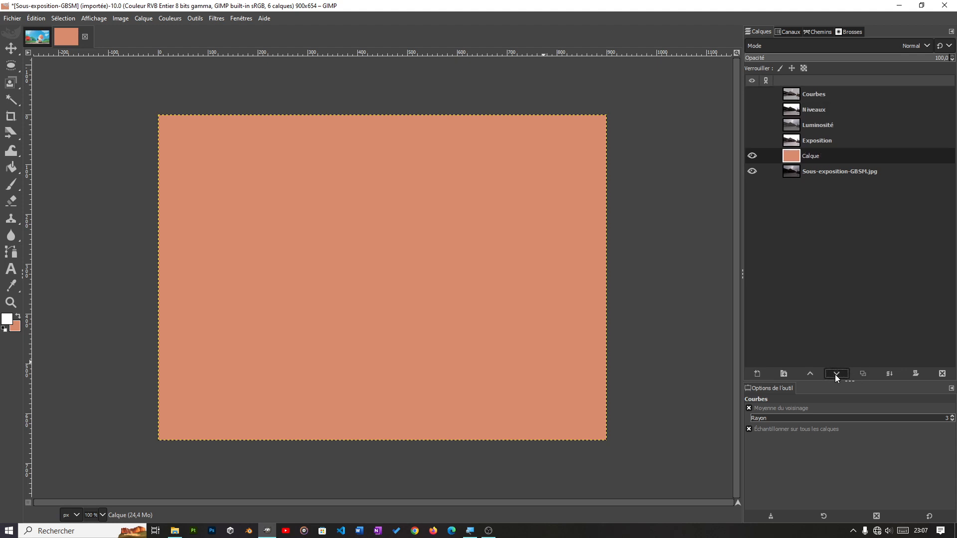
Try the Calque layer beneath Sous-exposition-GBSM.jpg, hide and reshow the photo layer, and raise Calque above it again
left_click(835, 374)
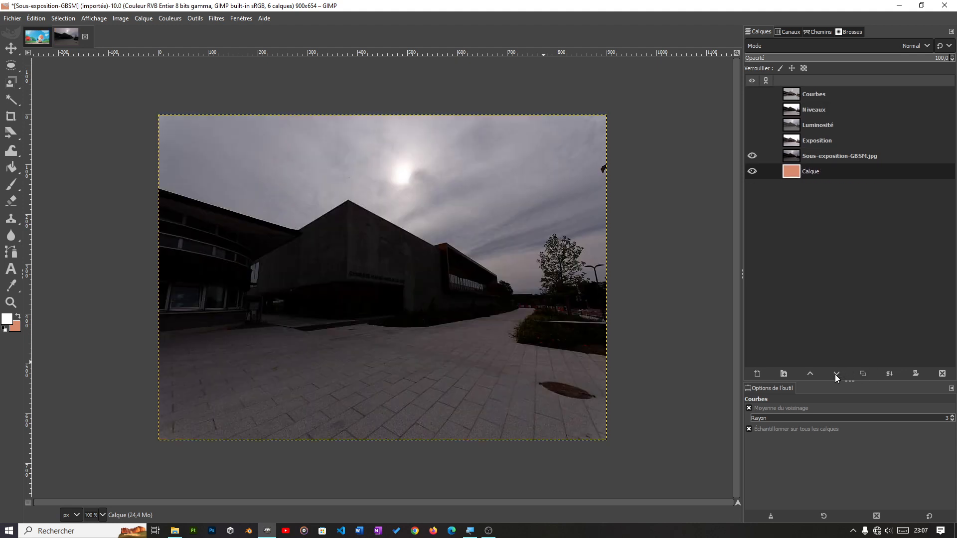
left_click(752, 156)
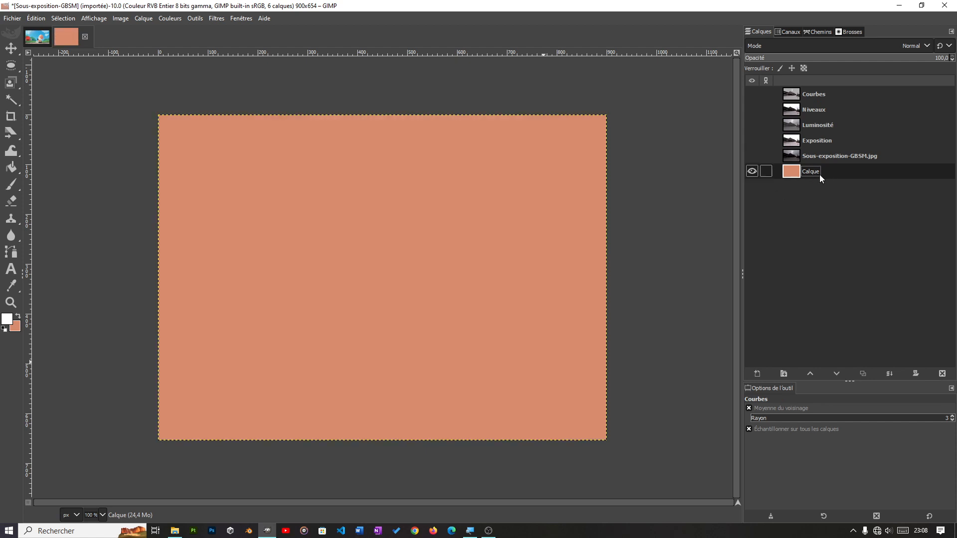
left_click(752, 156)
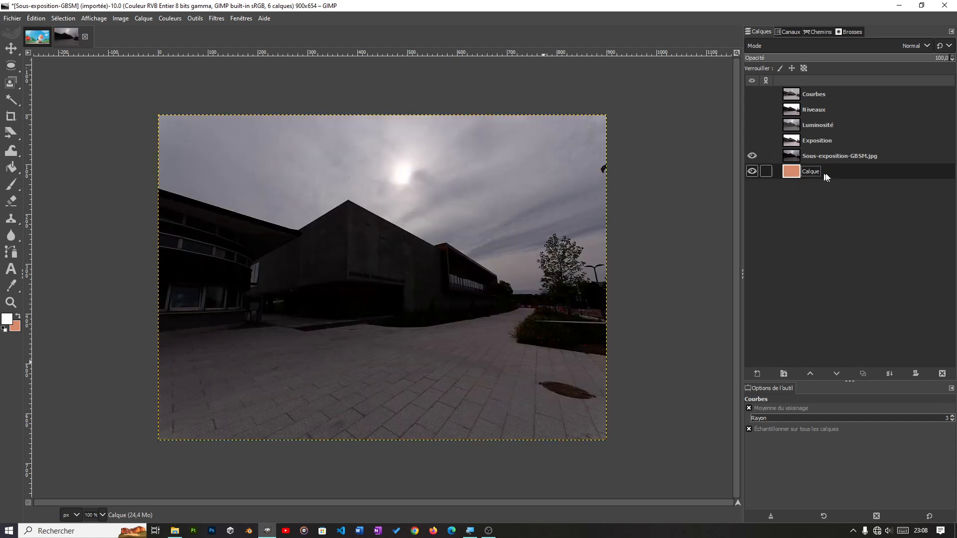
left_click(810, 373)
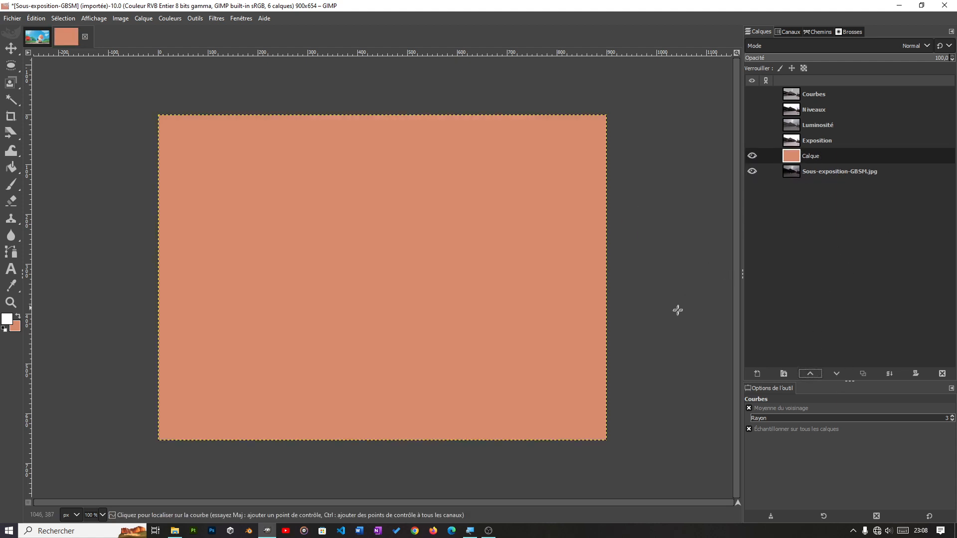
right_click(862, 161)
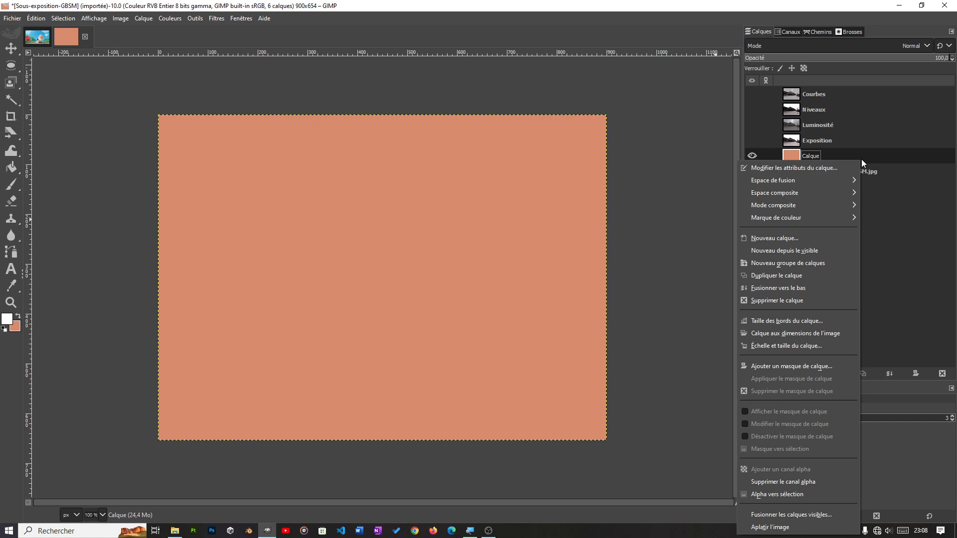
left_click(915, 244)
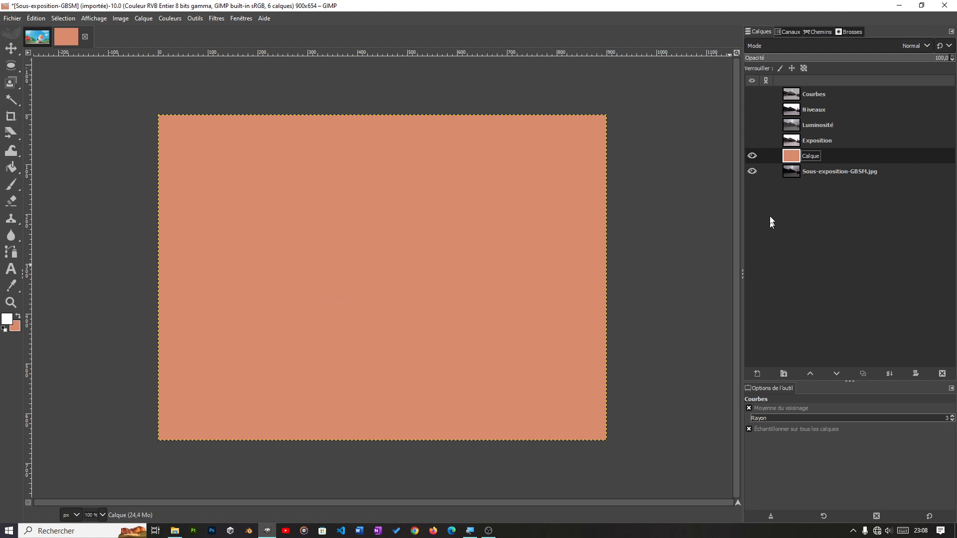
right_click(839, 156)
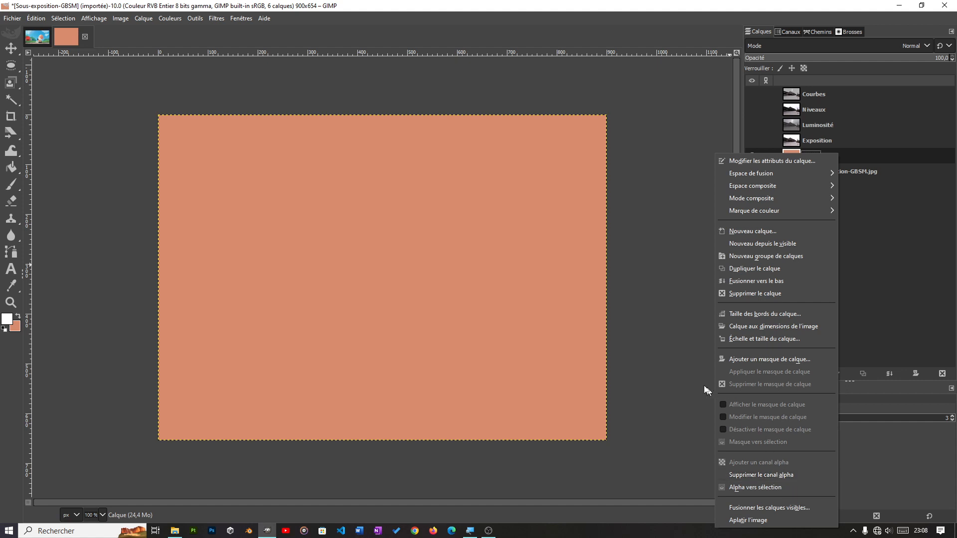
left_click(652, 390)
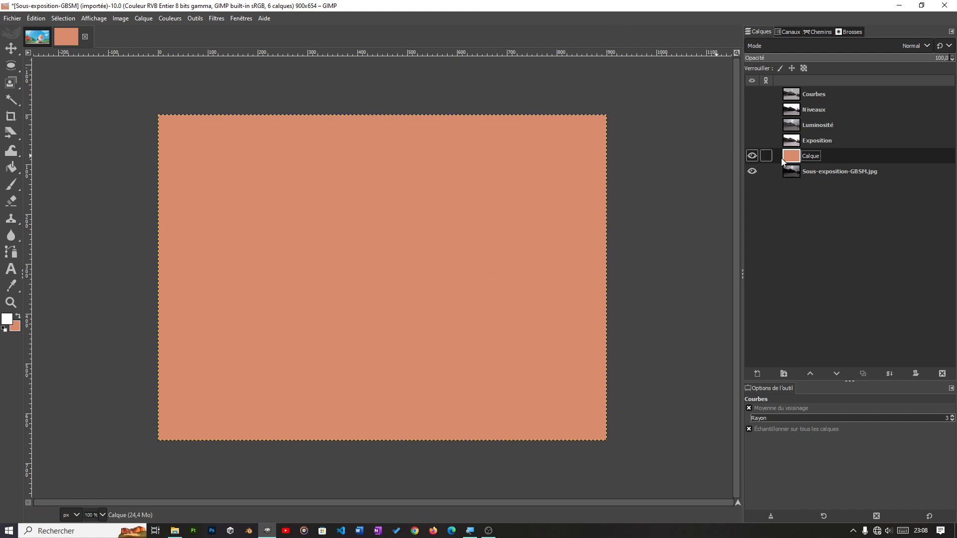
Show the Exposition layer and add an alpha channel to it
left_click(827, 140)
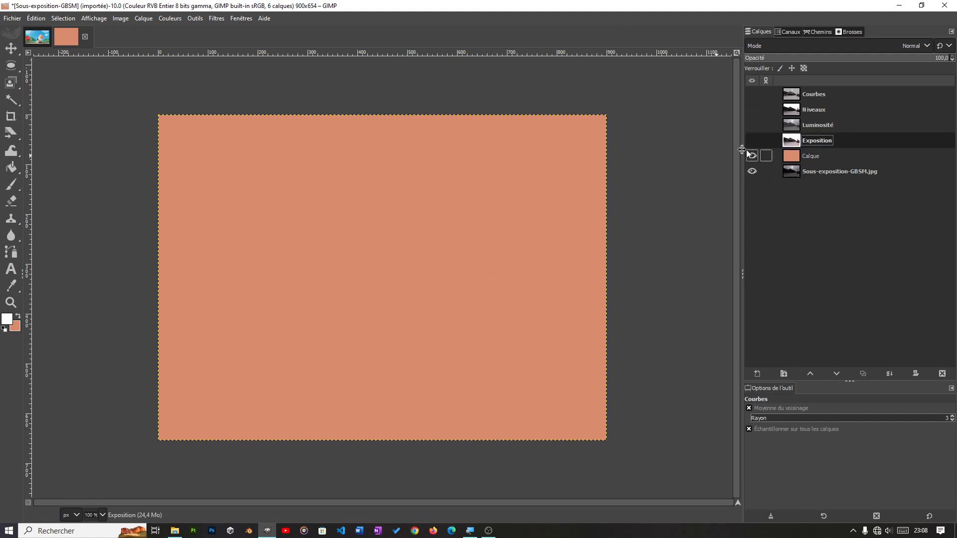
left_click(751, 141)
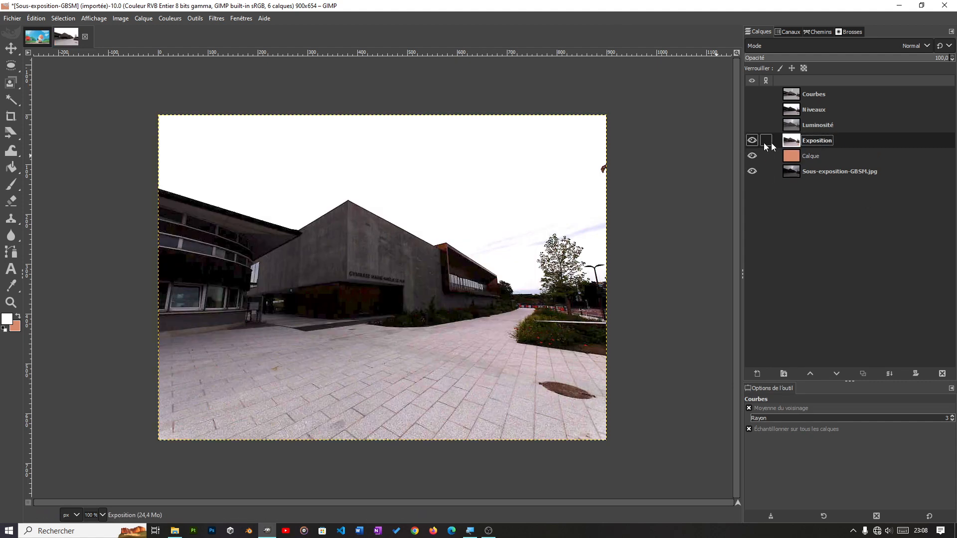
right_click(861, 140)
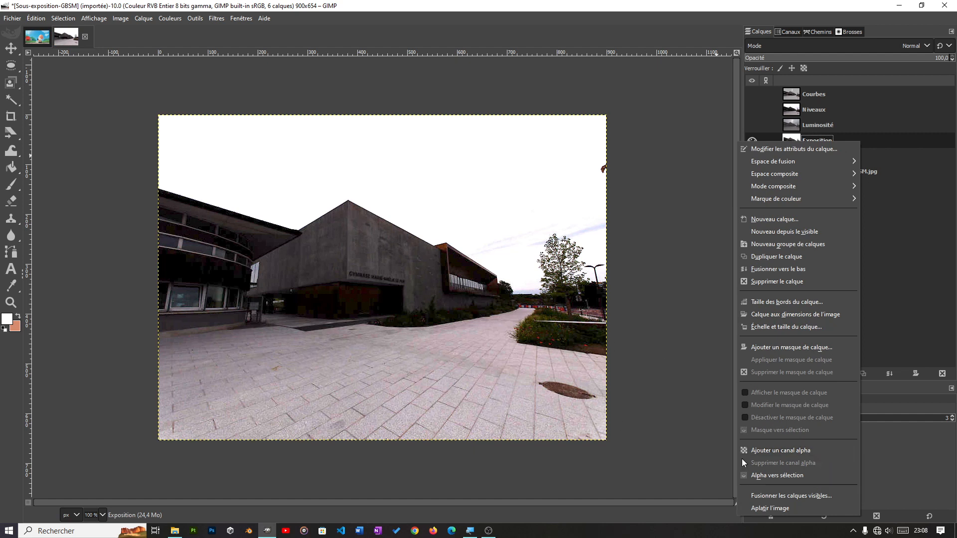
left_click(759, 450)
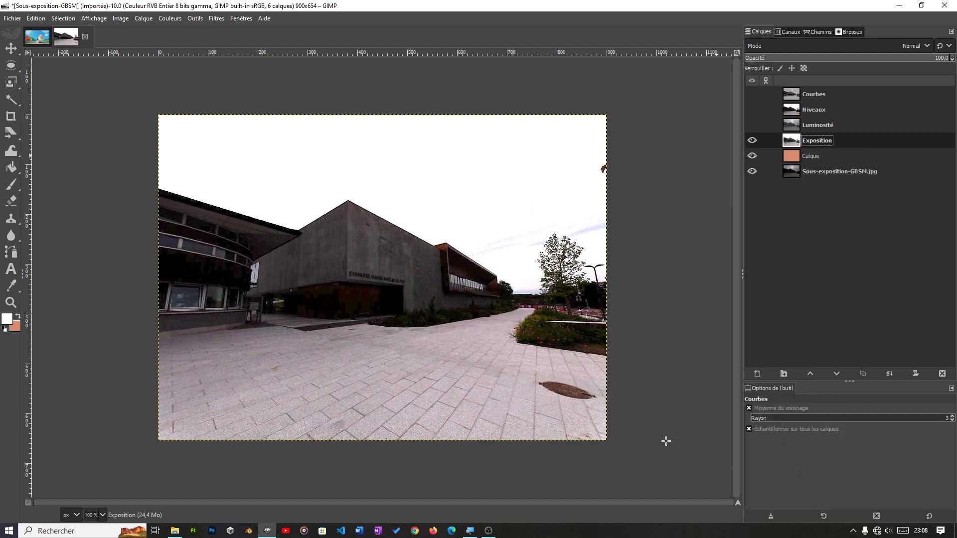
Erase the lower-right pavement area, including the manhole cover, on the Exposition layer with the size 45 Eraser
mouse_move(4, 194)
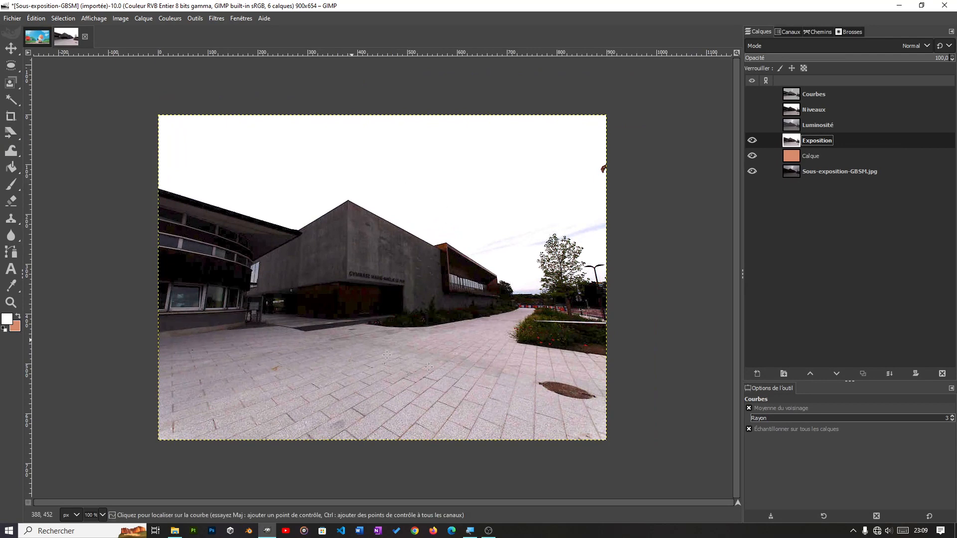
left_click(11, 200)
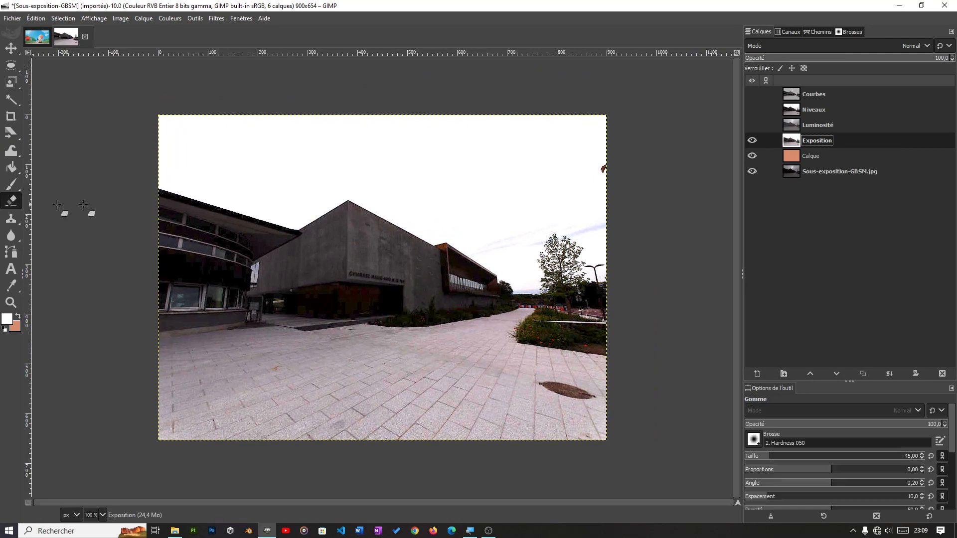
mouse_move(560, 388)
left_mouse_down()
mouse_move(450, 390)
mouse_move(600, 392)
left_mouse_up()
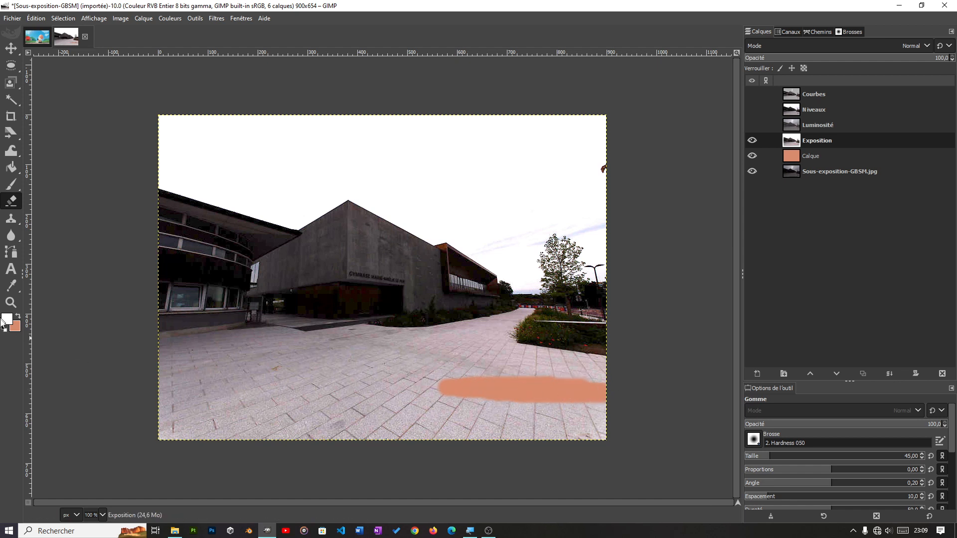
mouse_move(592, 414)
left_mouse_down()
mouse_move(543, 415)
mouse_move(442, 394)
mouse_move(434, 382)
mouse_move(537, 399)
mouse_move(567, 415)
mouse_move(529, 432)
mouse_move(572, 442)
mouse_move(515, 449)
mouse_move(399, 435)
left_mouse_up()
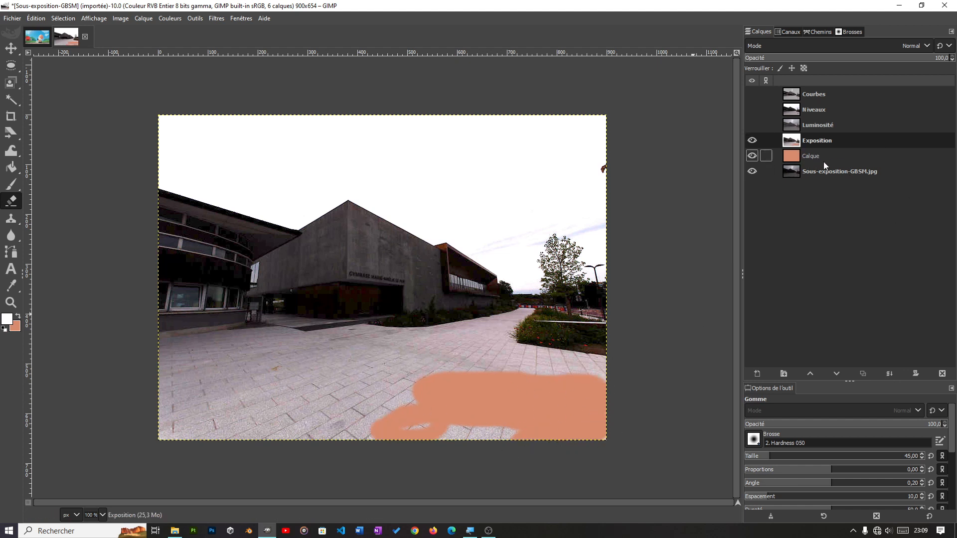
Delete the Calque layer and erase more pavement around the orange patch on the Exposition layer
left_click(839, 160)
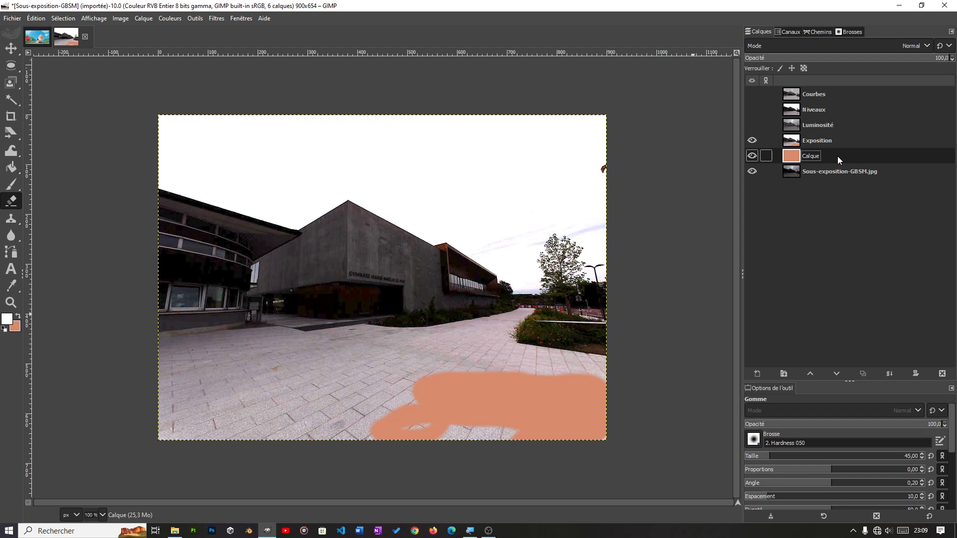
right_click(837, 157)
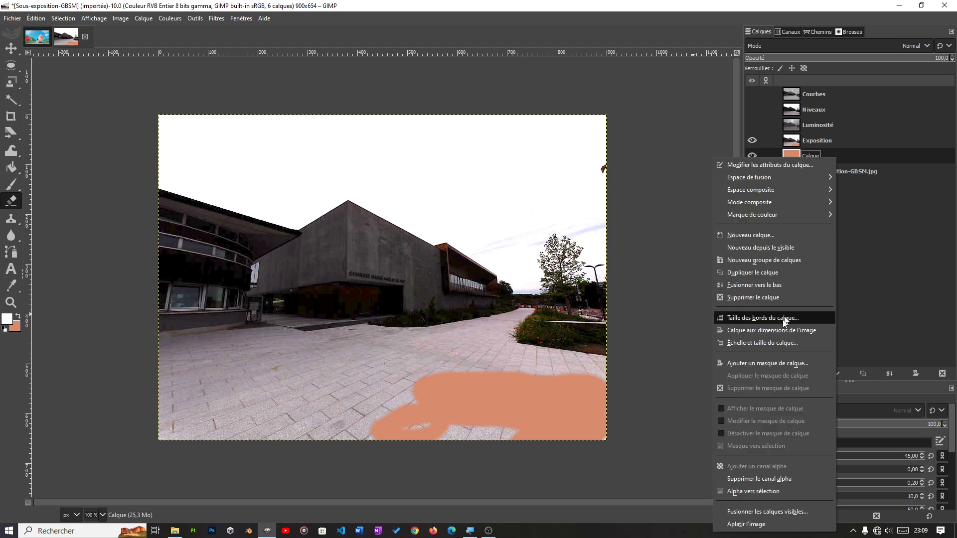
left_click(767, 298)
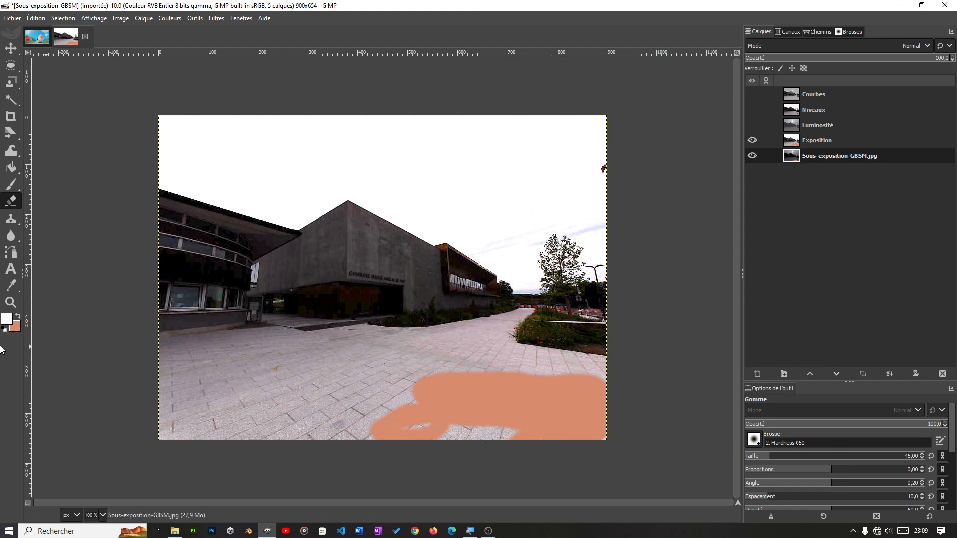
left_click(827, 142)
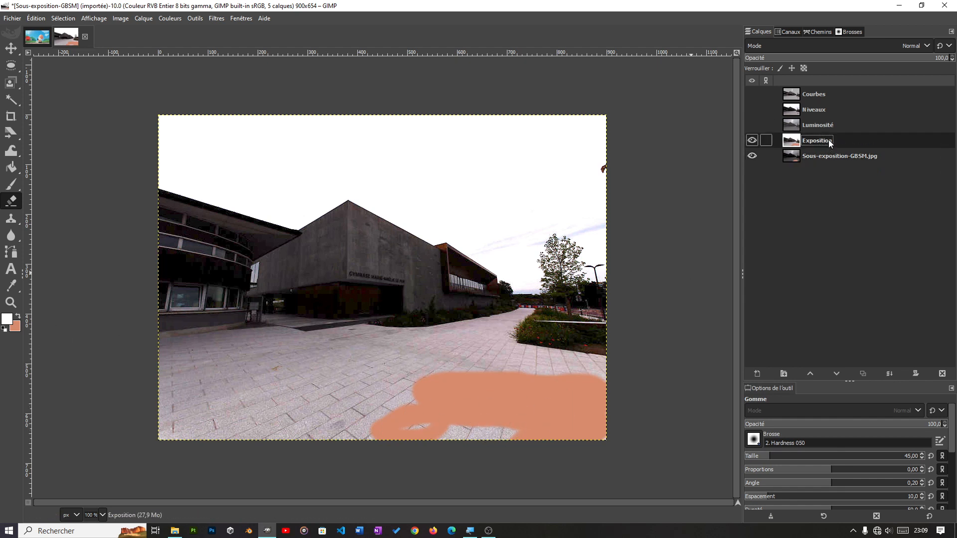
mouse_move(541, 367)
left_mouse_down()
mouse_move(419, 354)
mouse_move(427, 391)
mouse_move(394, 406)
mouse_move(547, 357)
left_mouse_up()
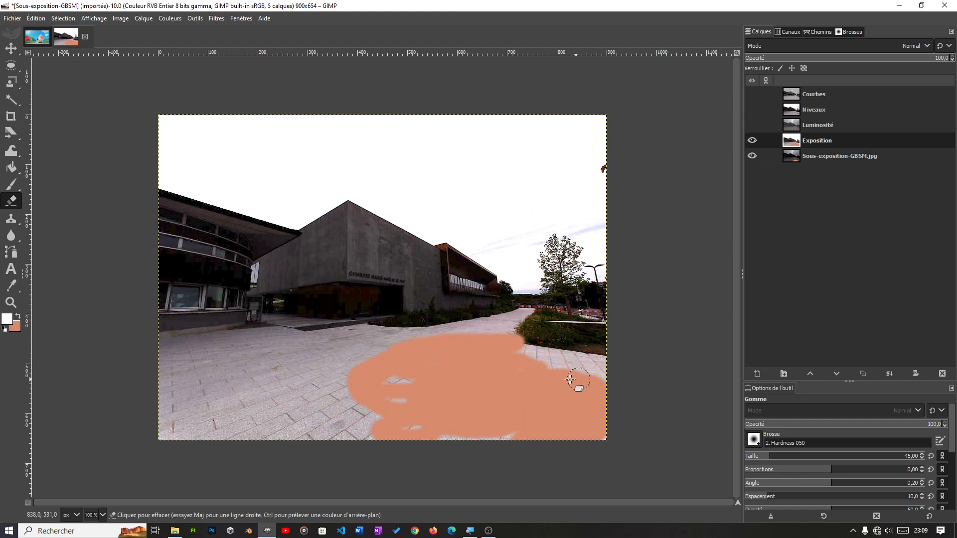
Undo the pavement erasing on the Exposition layer and the deletion of the Calque layer
key("ctrl+z")
key("ctrl+z")
key("ctrl+z")
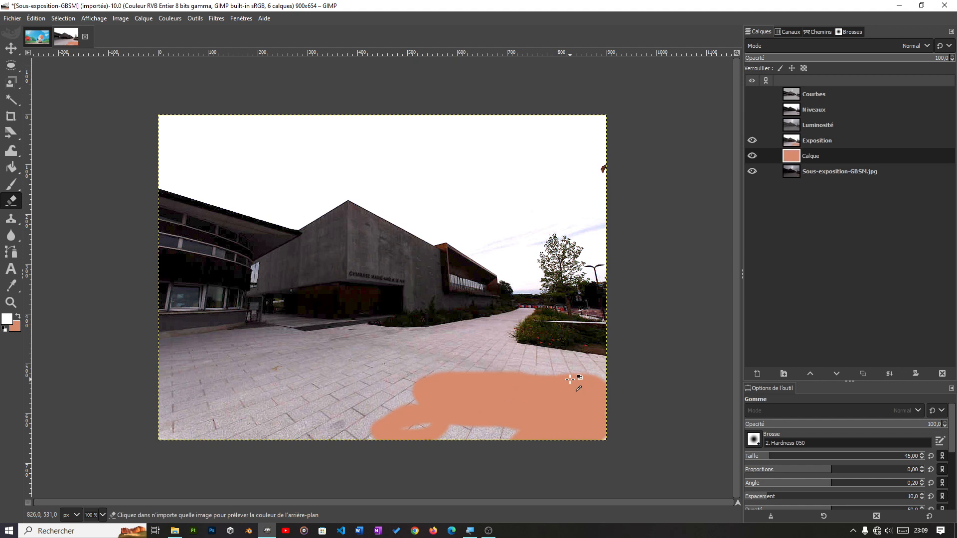
key("ctrl+z")
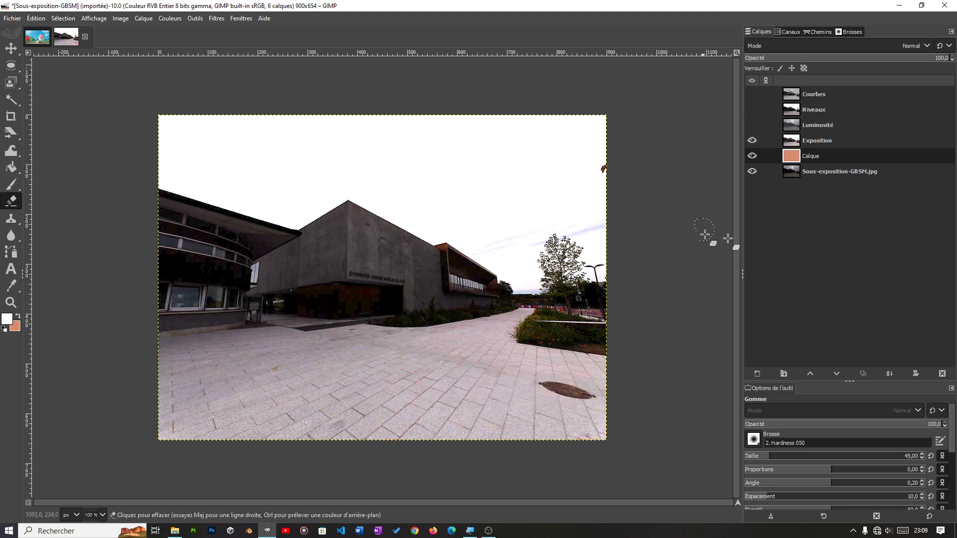
Delete the Calque layer and add an alpha channel to the Exposition layer
right_click(850, 153)
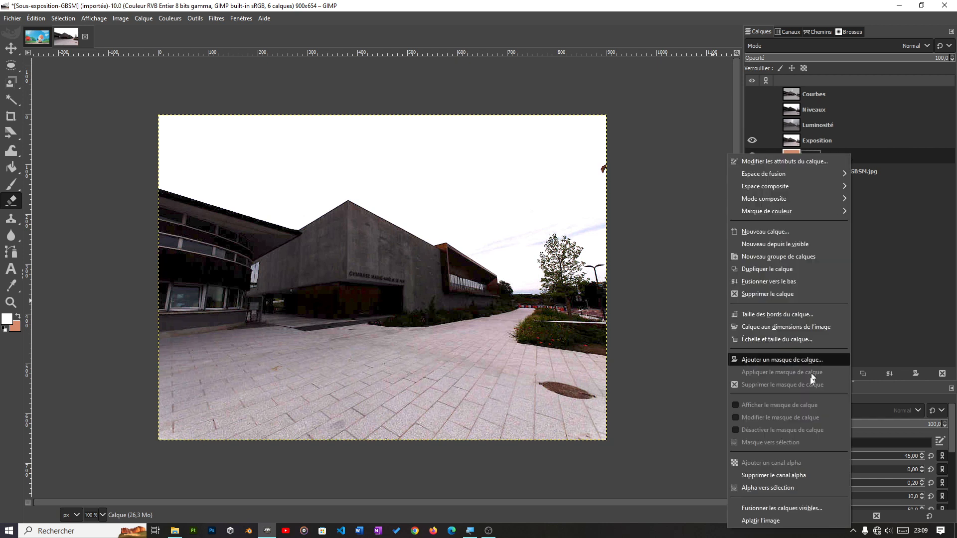
left_click(764, 294)
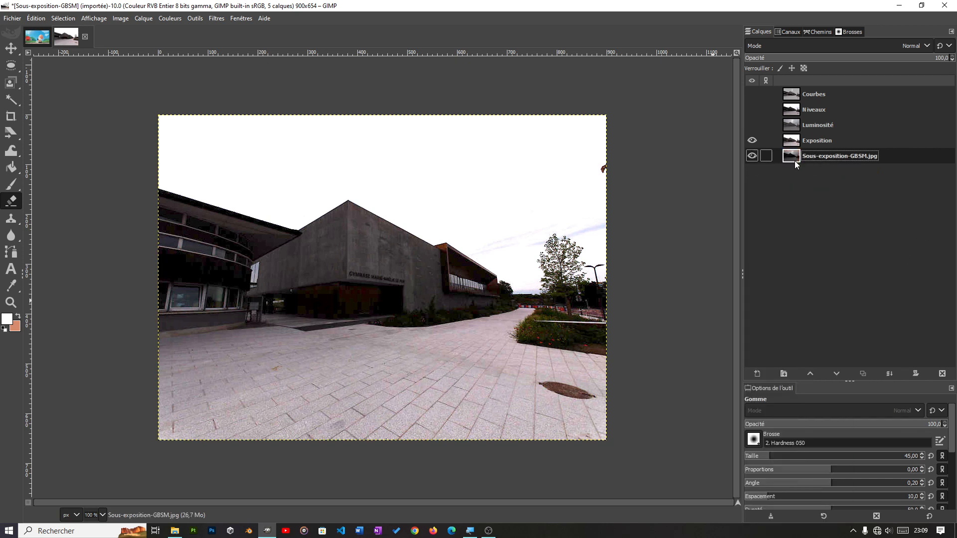
left_click(849, 140)
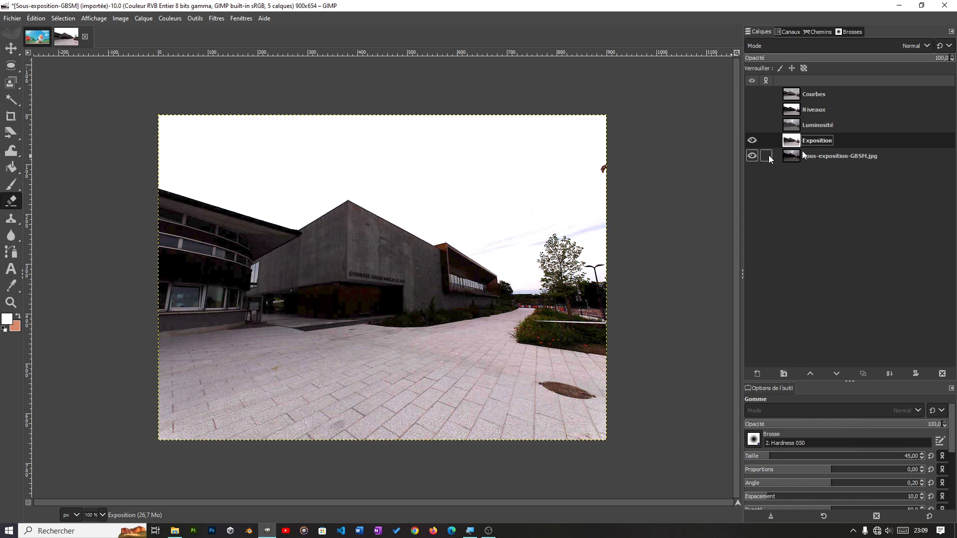
right_click(856, 141)
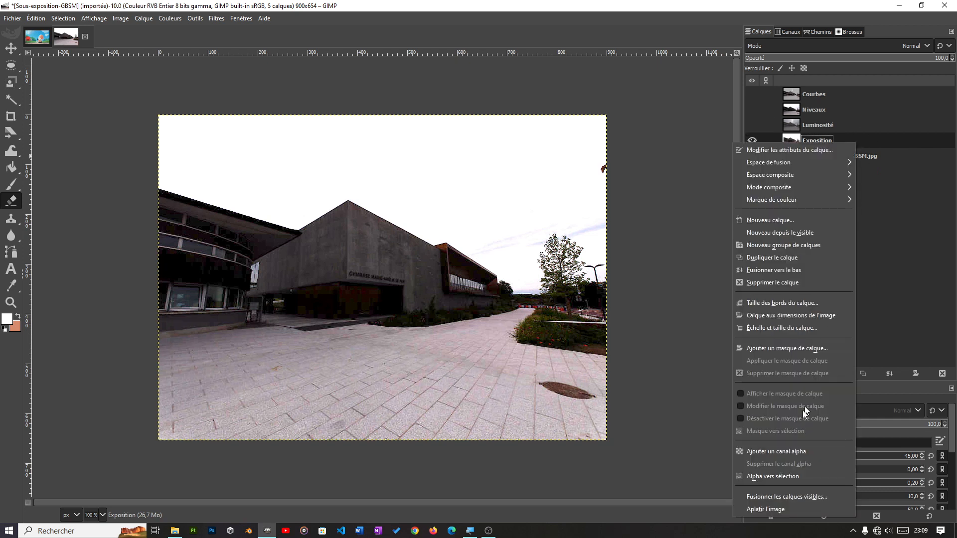
left_click(785, 451)
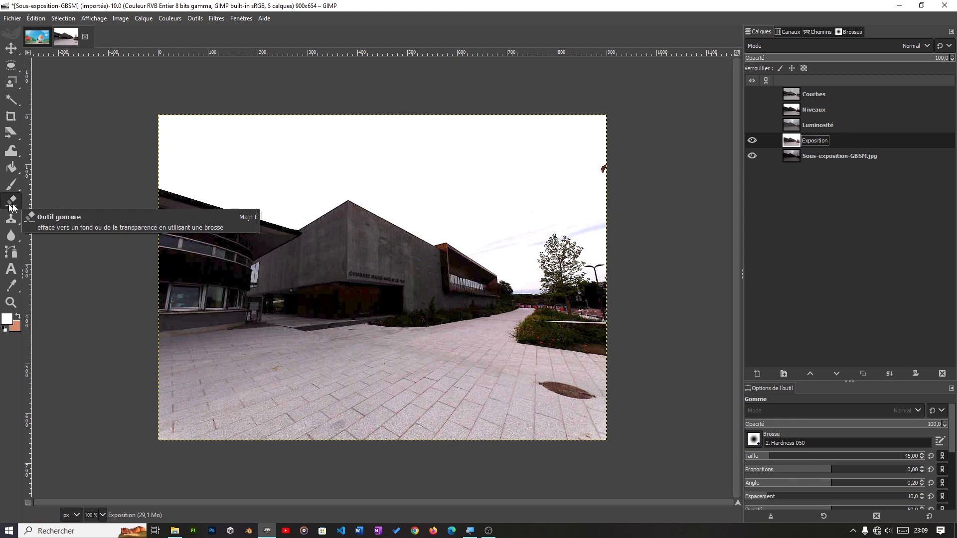
Erase the lower-right pavement around the manhole cover on the Exposition layer, and hide the Sous-exposition-GBSM.jpg layer
mouse_move(613, 384)
left_mouse_down()
mouse_move(456, 429)
mouse_move(574, 370)
mouse_move(451, 421)
mouse_move(620, 427)
mouse_move(646, 408)
mouse_move(579, 411)
mouse_move(589, 380)
mouse_move(538, 379)
mouse_move(555, 358)
mouse_move(657, 357)
mouse_move(455, 406)
mouse_move(623, 358)
mouse_move(444, 429)
mouse_move(465, 395)
mouse_move(523, 374)
mouse_move(570, 408)
mouse_move(586, 434)
mouse_move(629, 434)
mouse_move(429, 429)
mouse_move(480, 439)
mouse_move(451, 415)
mouse_move(430, 427)
mouse_move(456, 448)
left_mouse_up()
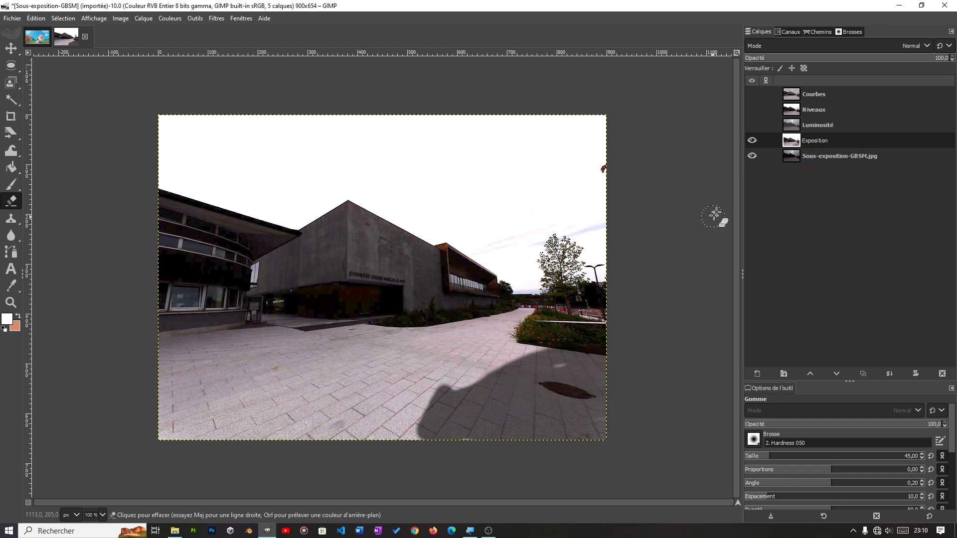
left_click(752, 156)
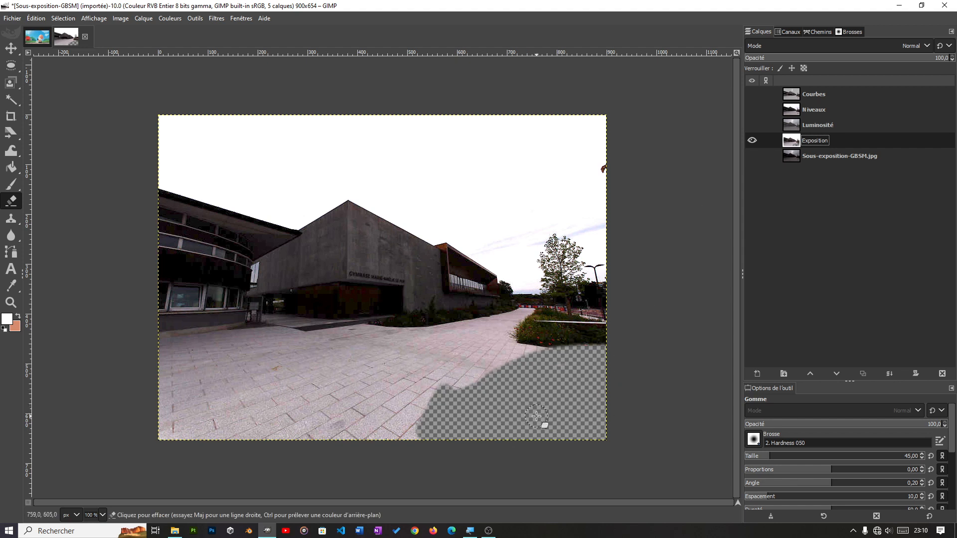
Create a 900 × 654 px layer named Calque filled with the background colour, and lower it beneath Sous-exposition-GBSM.jpg
left_click(757, 374)
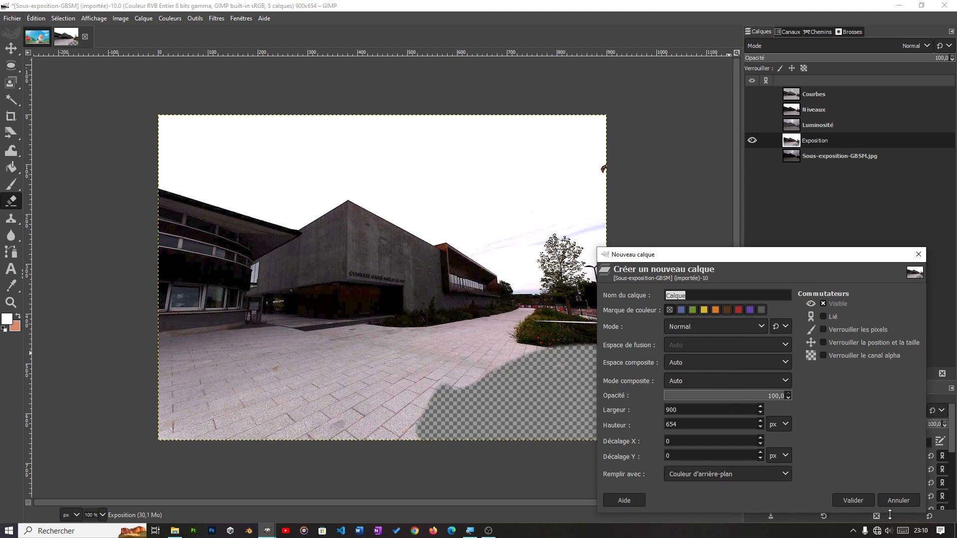
left_click(852, 500)
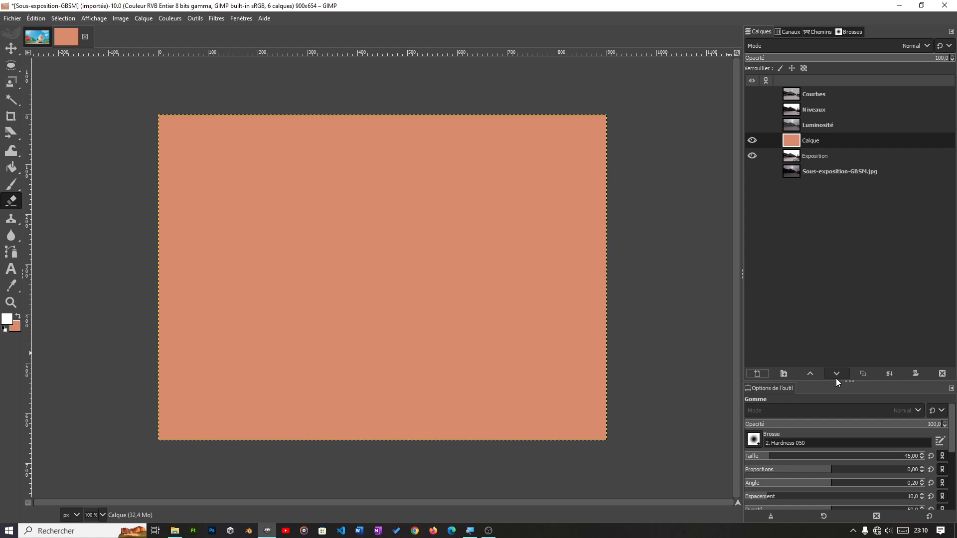
left_click(836, 373)
left_click(836, 374)
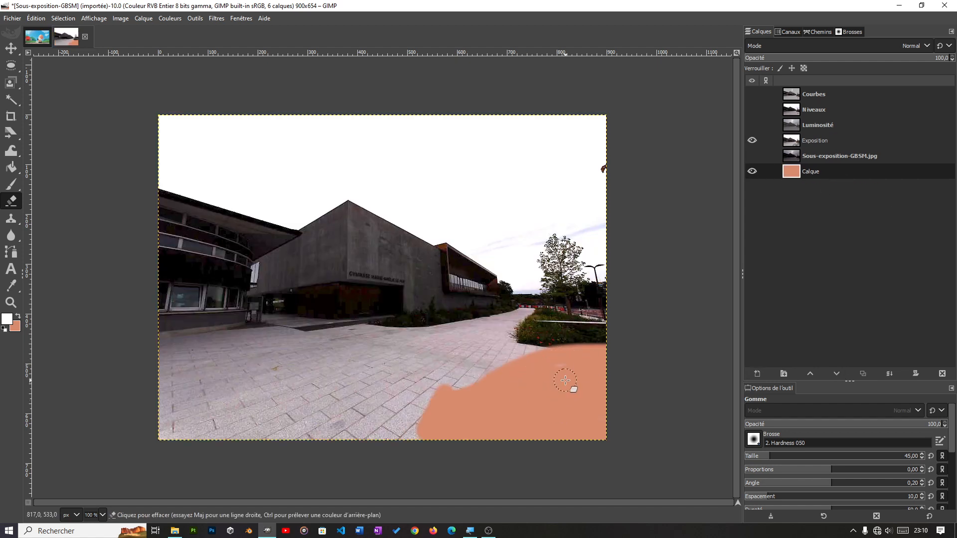
Hide the Calque layer and show the Sous-exposition-GBSM.jpg layer behind the erased area
left_click(752, 171)
left_click(841, 153)
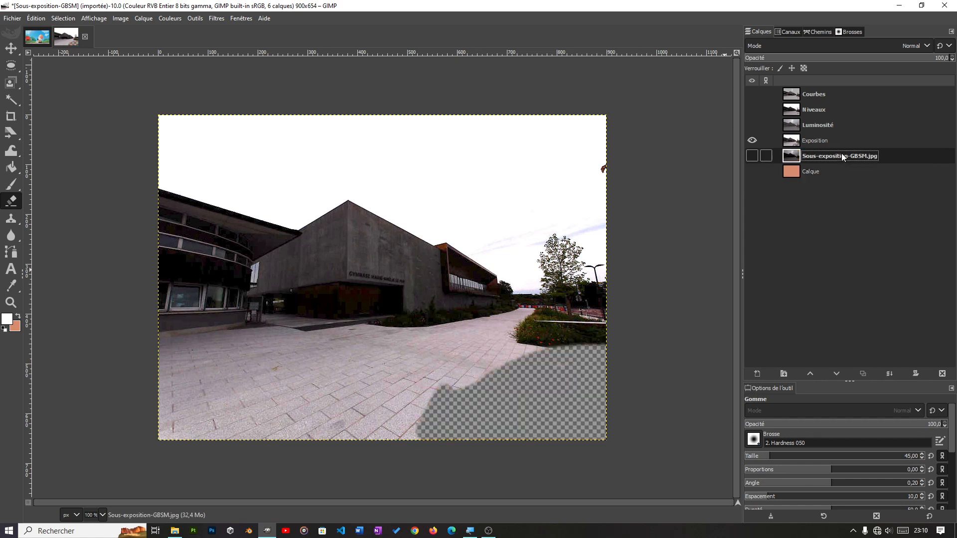
left_click(751, 156)
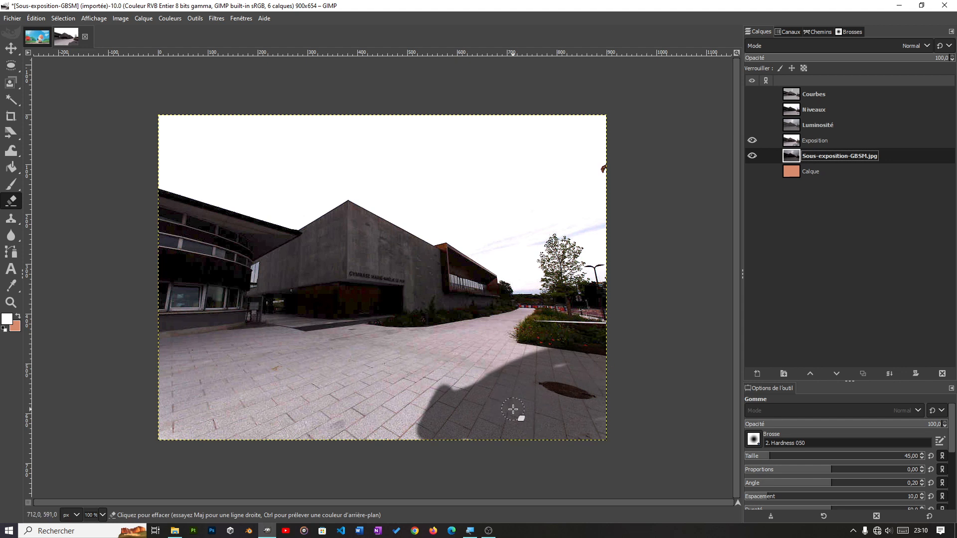
Delete the hidden orange Calque layer beneath Sous-exposition-GBSM.jpg
left_click(805, 174)
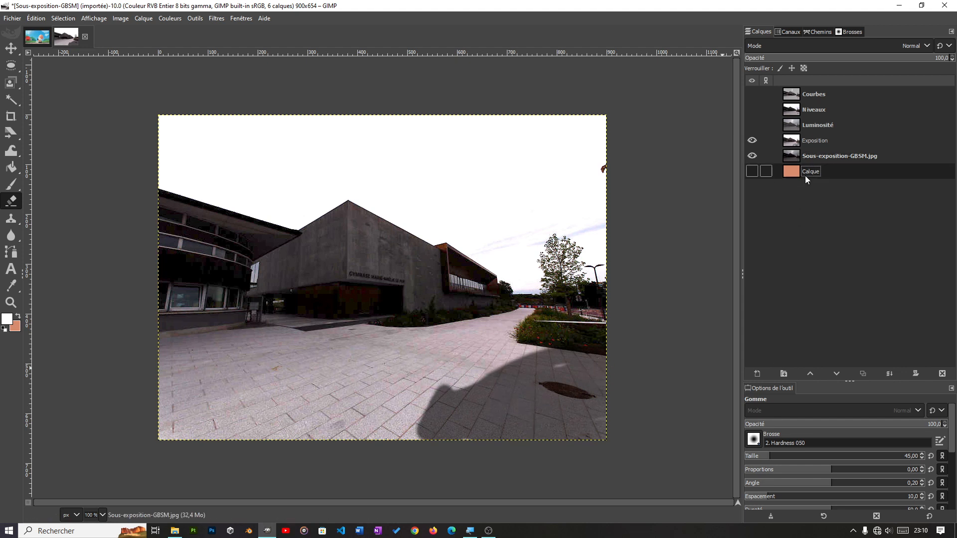
right_click(838, 172)
left_click(883, 190)
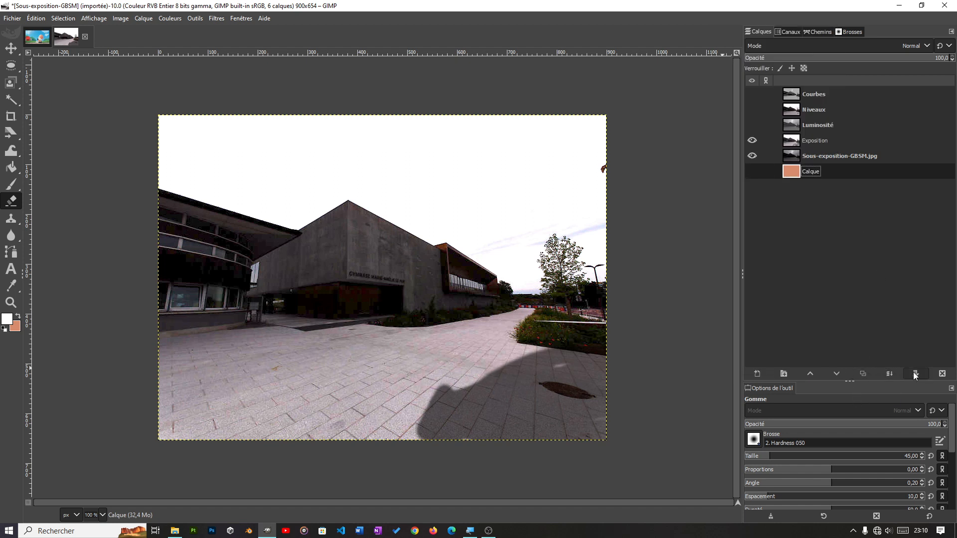
left_click(941, 373)
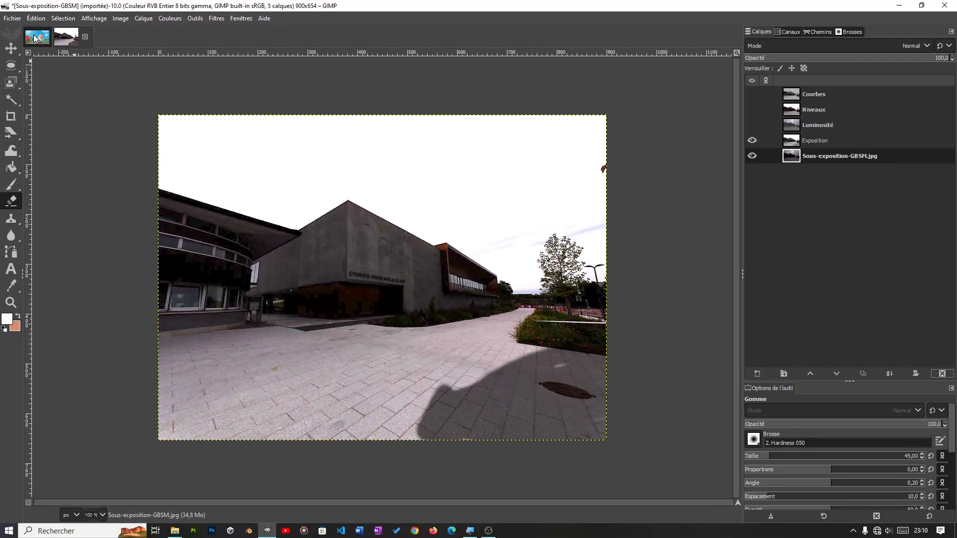
Insert the open Cap image as a new layer in the building photo, placed between Exposition and Sous-exposition-GBSM.jpg
left_click(35, 39)
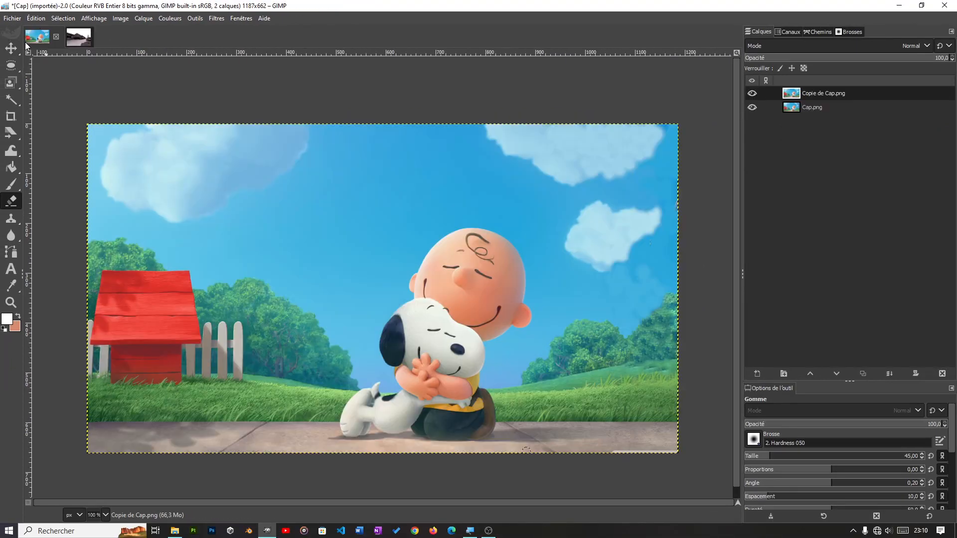
left_click(83, 41)
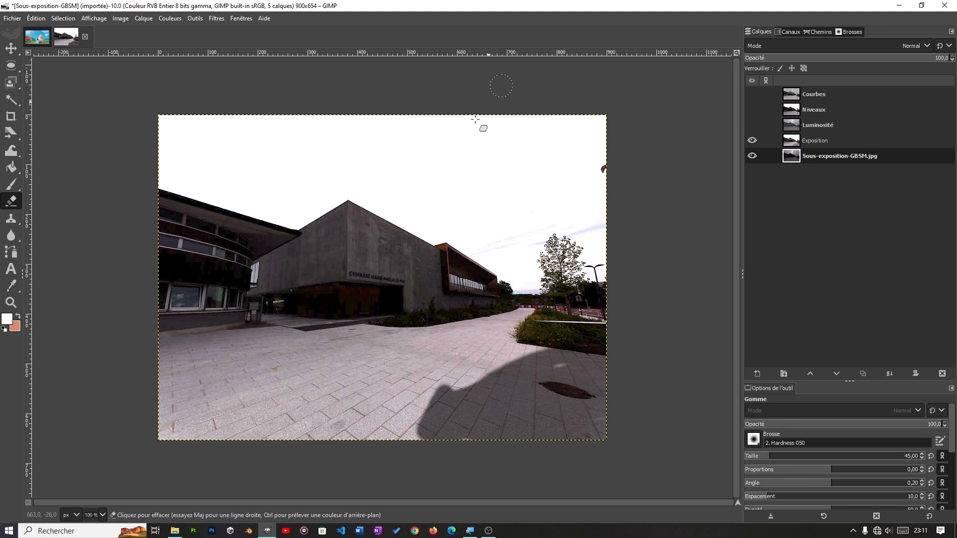
left_click(38, 38)
left_click_drag(38, 37, 101, 90)
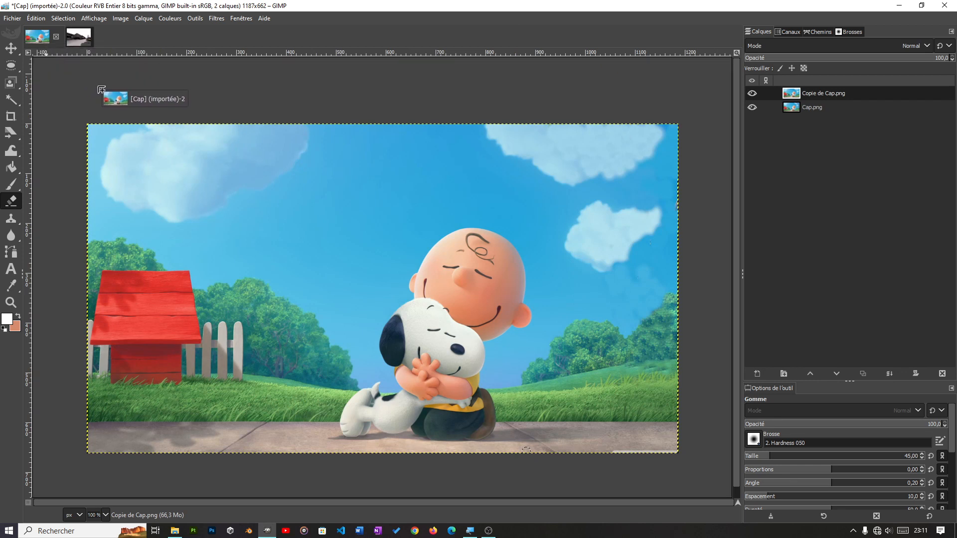
left_click_drag(101, 90, 765, 211)
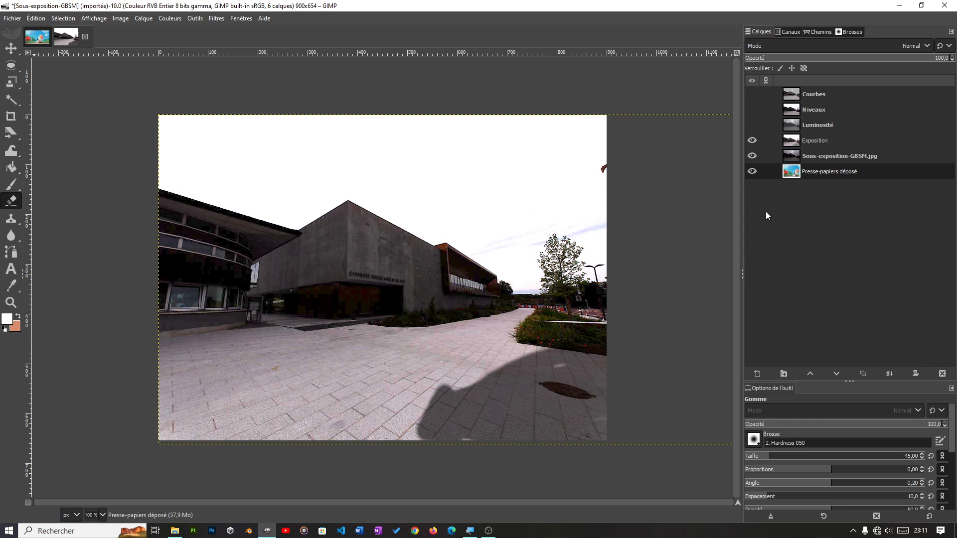
left_click(833, 156)
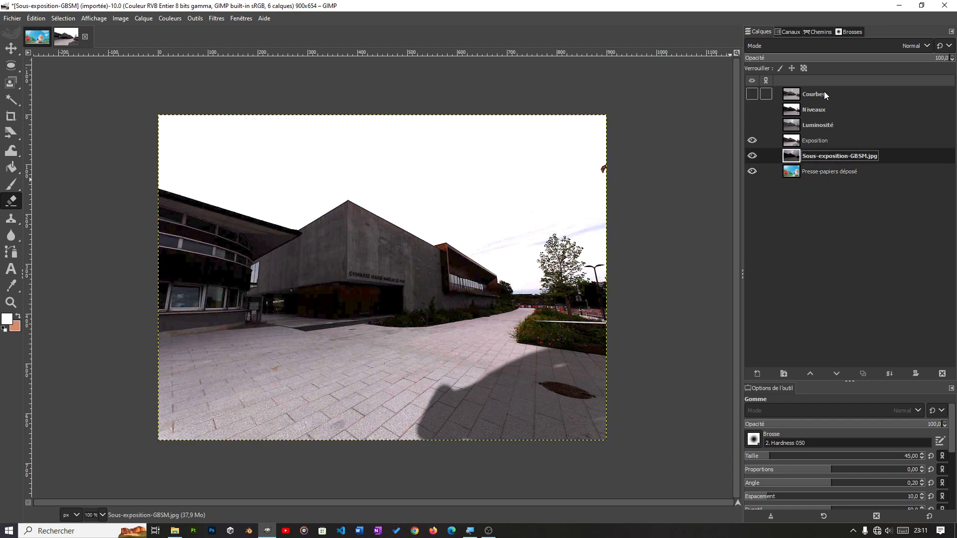
left_click(838, 374)
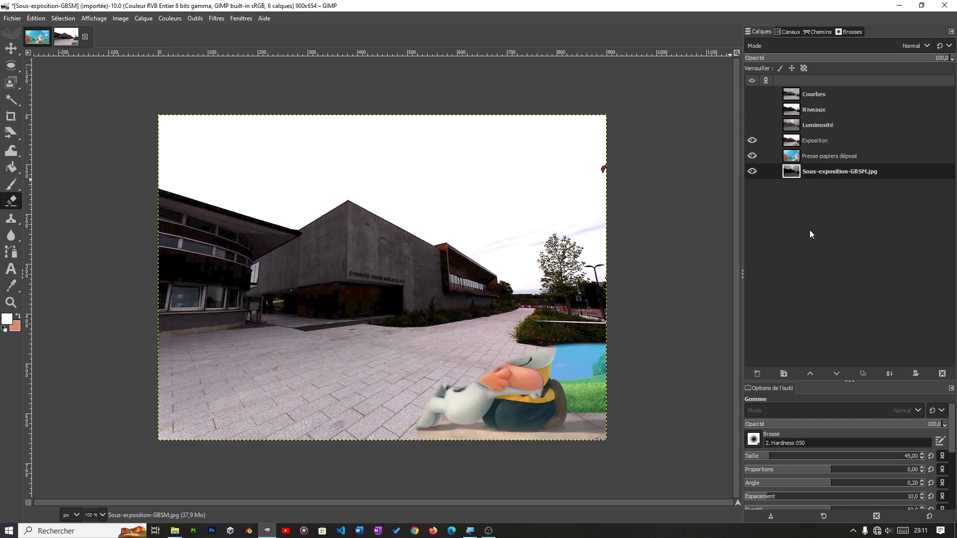
Hide the Sous-exposition-GBSM.jpg layer and erase more of Exposition's lower-right area and shrubs to reveal the cartoon characters
left_click(817, 140)
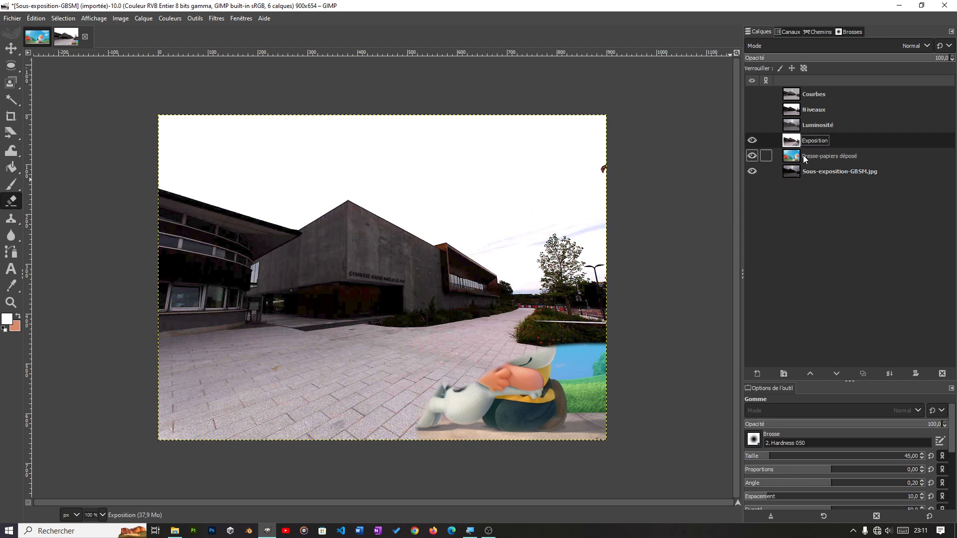
left_click(752, 156)
left_click(753, 171)
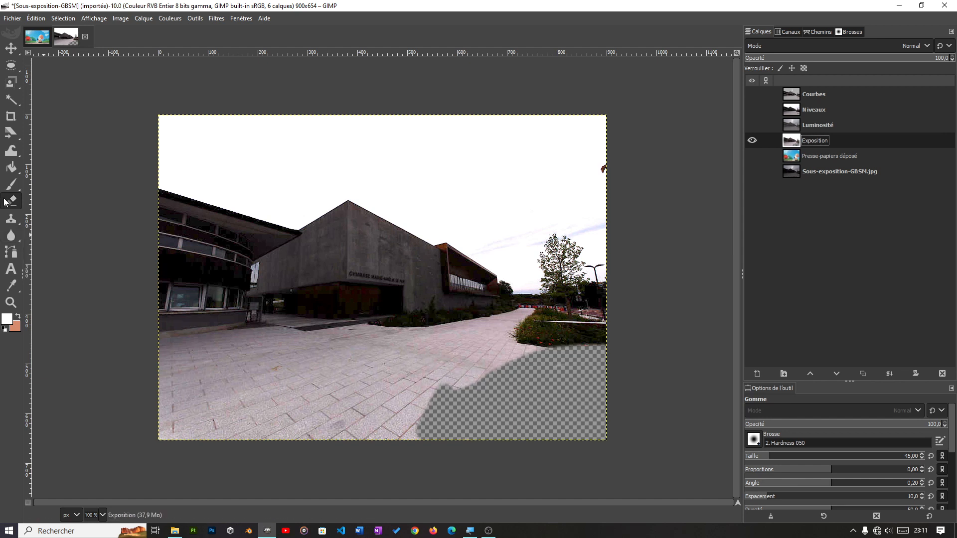
left_click(755, 156)
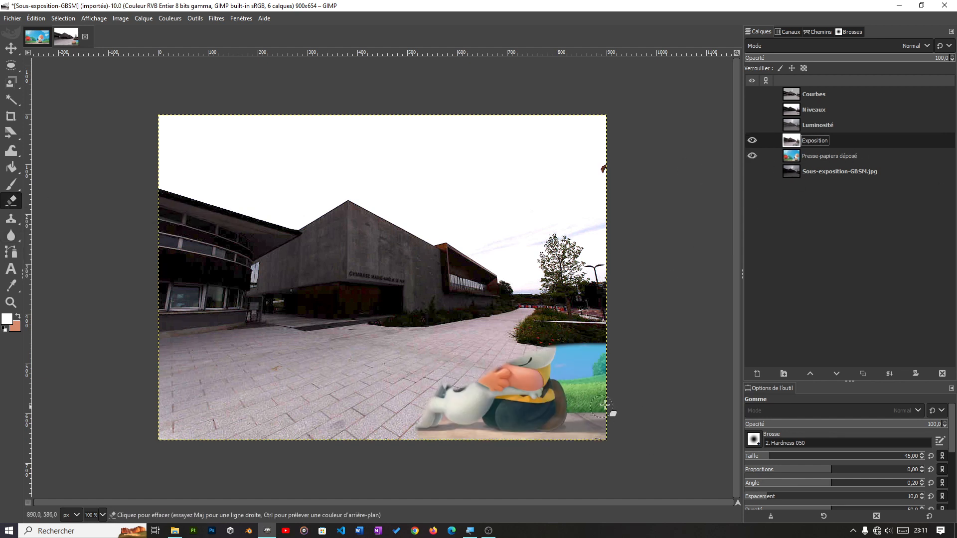
mouse_move(413, 378)
left_mouse_down()
mouse_move(498, 349)
mouse_move(408, 399)
mouse_move(534, 319)
mouse_move(441, 388)
mouse_move(573, 294)
mouse_move(398, 379)
mouse_move(498, 310)
mouse_move(416, 400)
mouse_move(438, 356)
mouse_move(432, 419)
mouse_move(500, 409)
left_mouse_up()
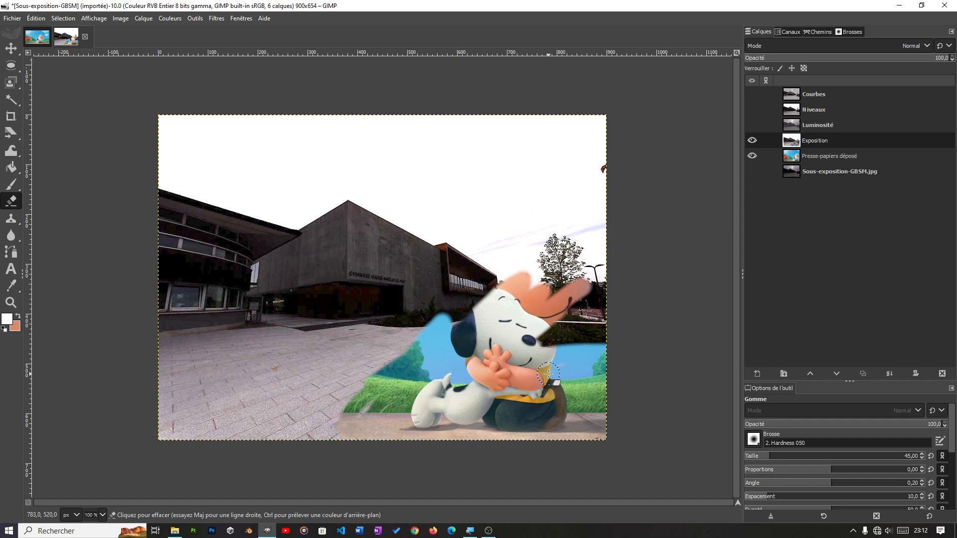
Remove the alpha channel from the Exposition layer
right_click(858, 142)
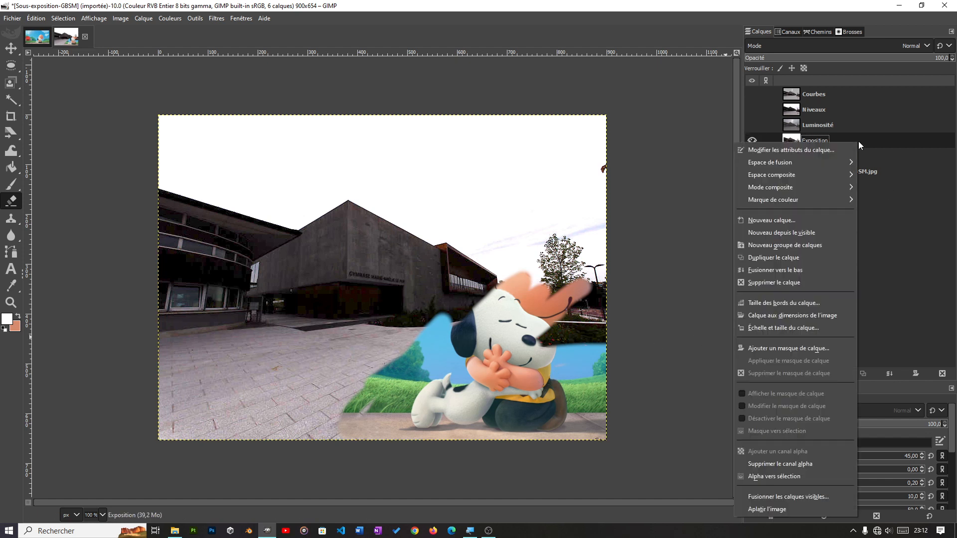
left_click(800, 463)
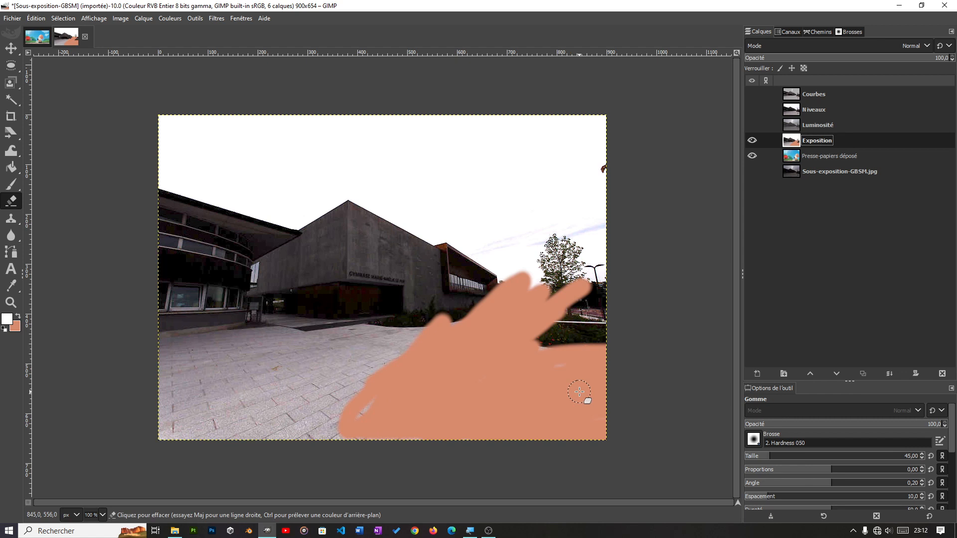
Open Woman.jpg from the GIMP folder as a separate image
left_click(13, 19)
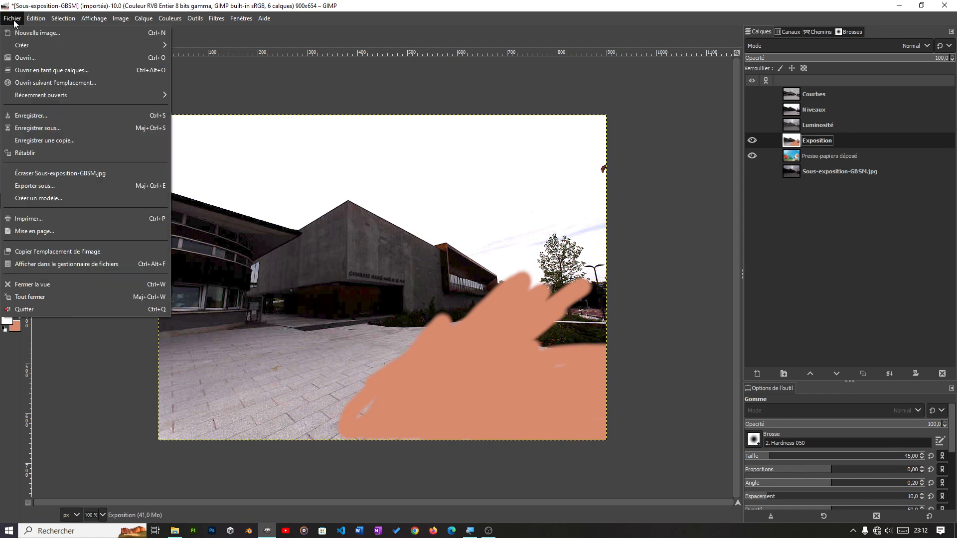
left_click(32, 57)
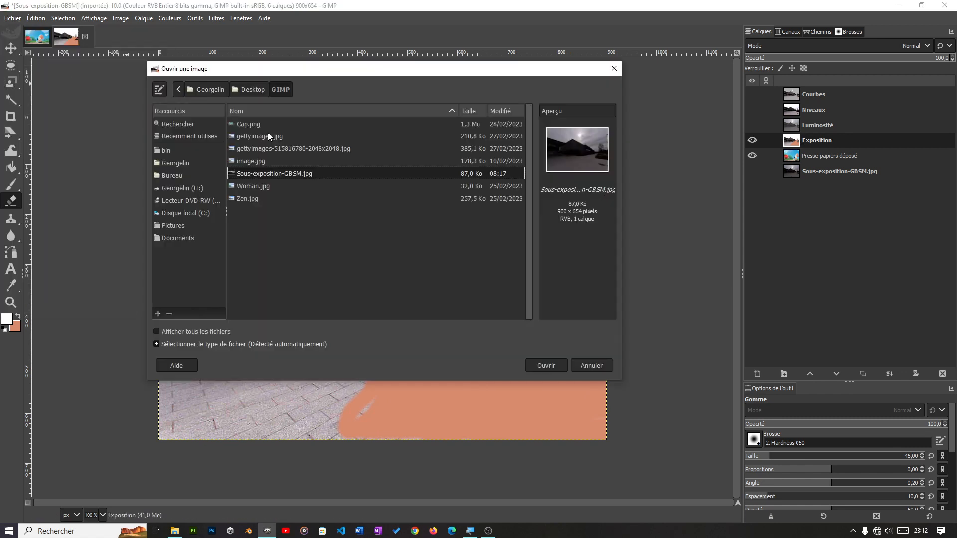
left_click(252, 187)
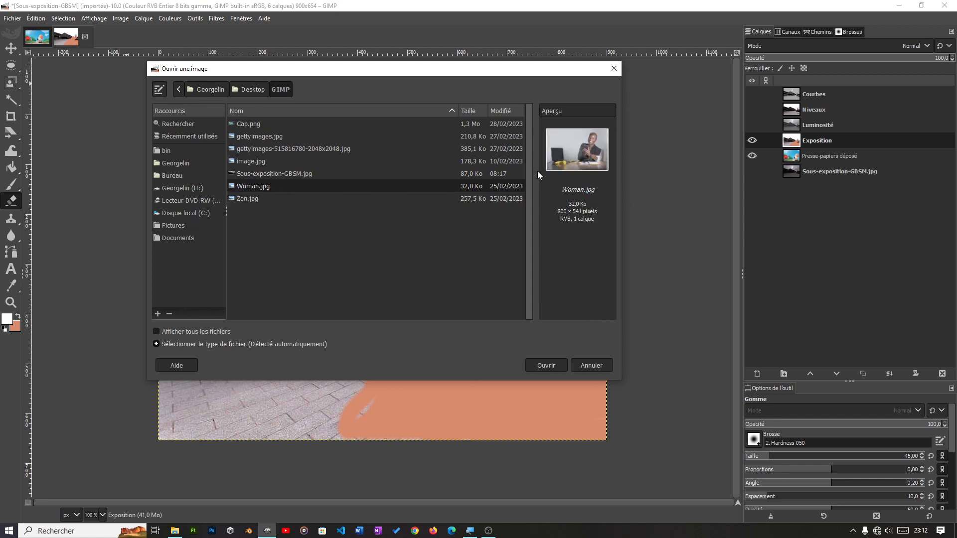
left_click(530, 365)
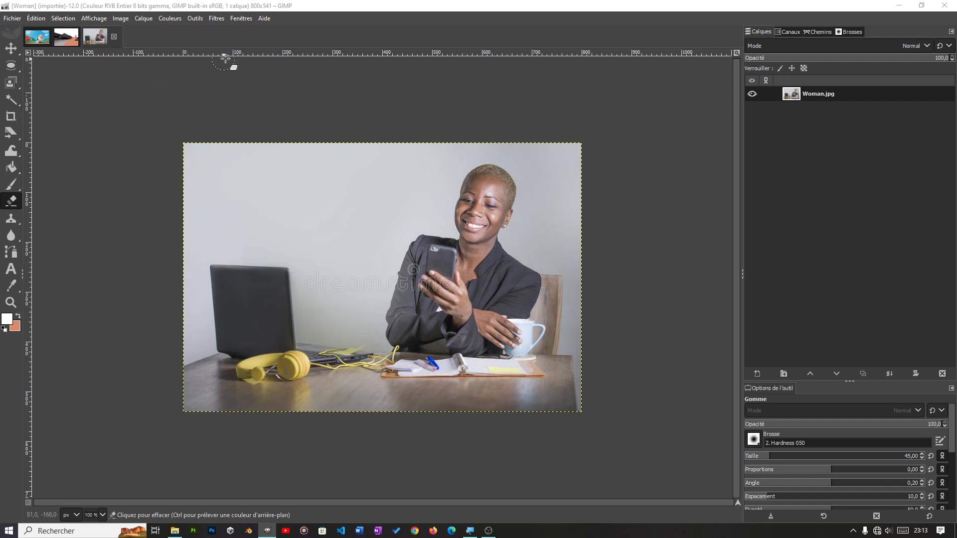
Preview a Gaussian blur with Size X and Y at 9,57 on the whole photo, reset it and cancel the filter
left_click(215, 20)
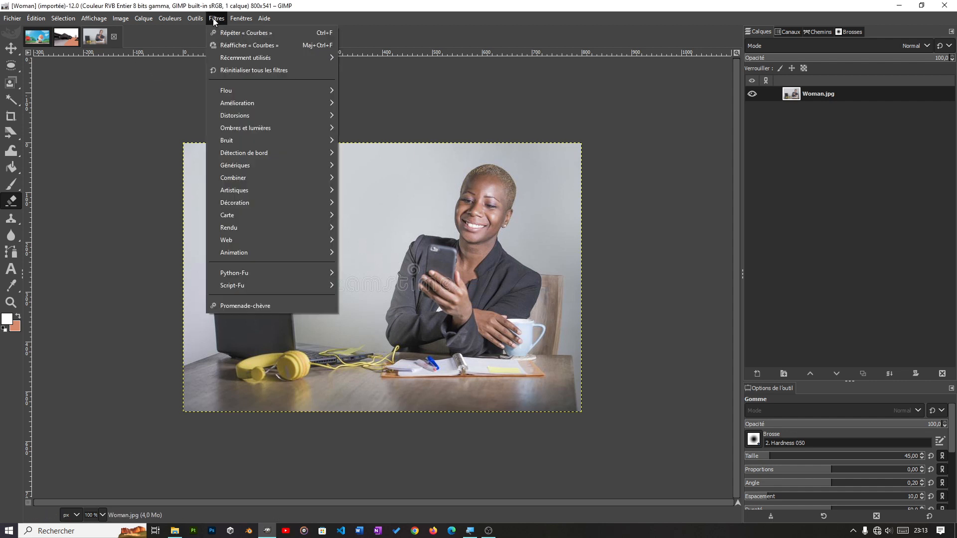
mouse_move(229, 92)
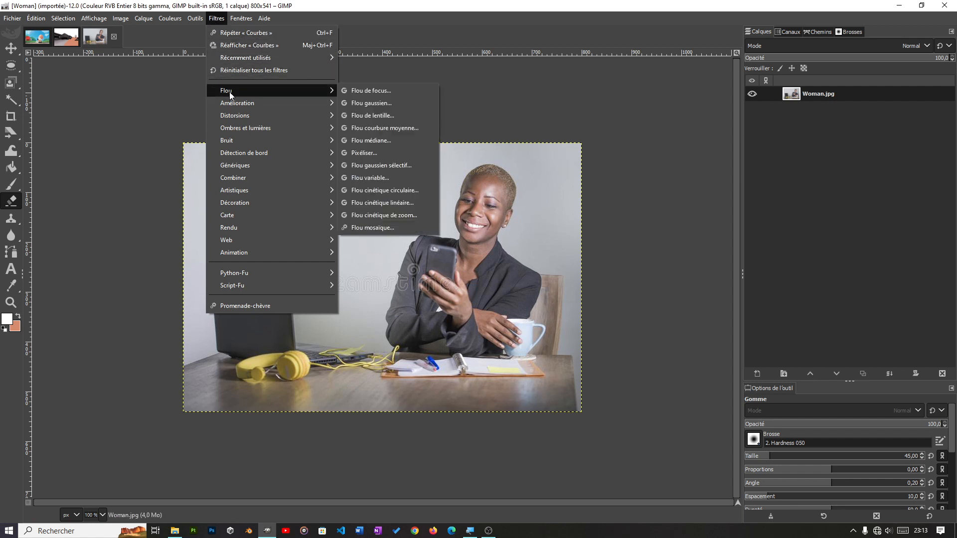
left_click(371, 105)
left_click_drag(500, 119, 661, 191)
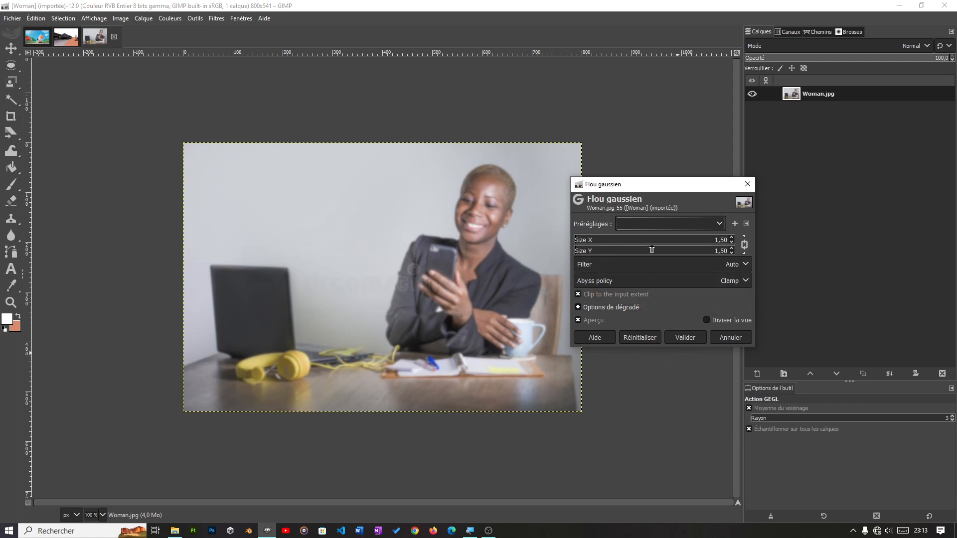
left_click(589, 242)
mouse_move(589, 241)
left_mouse_down()
mouse_move(627, 242)
mouse_move(588, 247)
left_mouse_up()
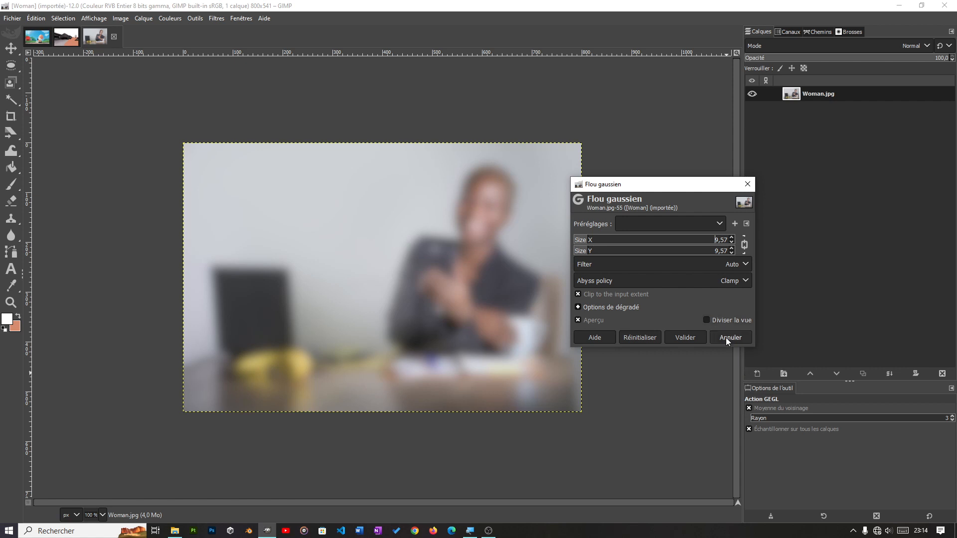
left_click(639, 337)
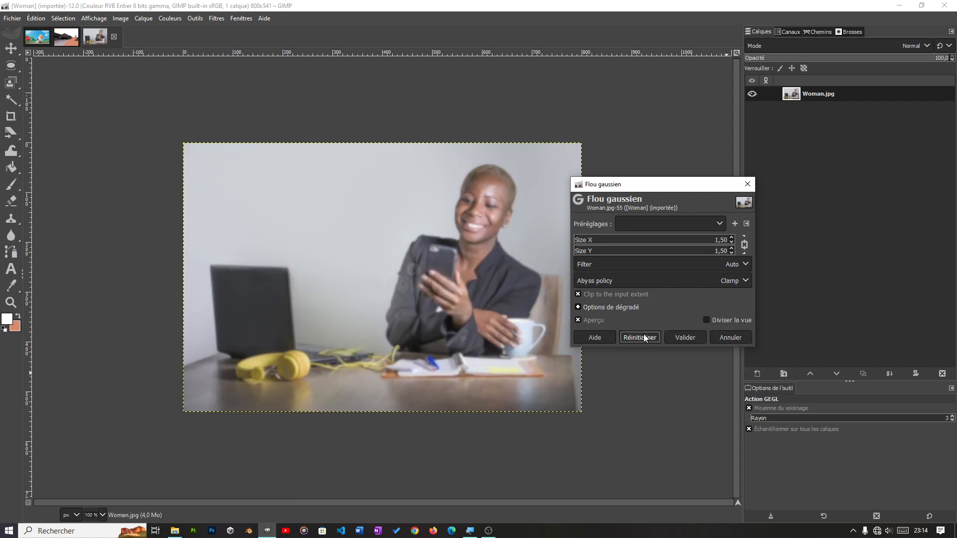
left_click(728, 337)
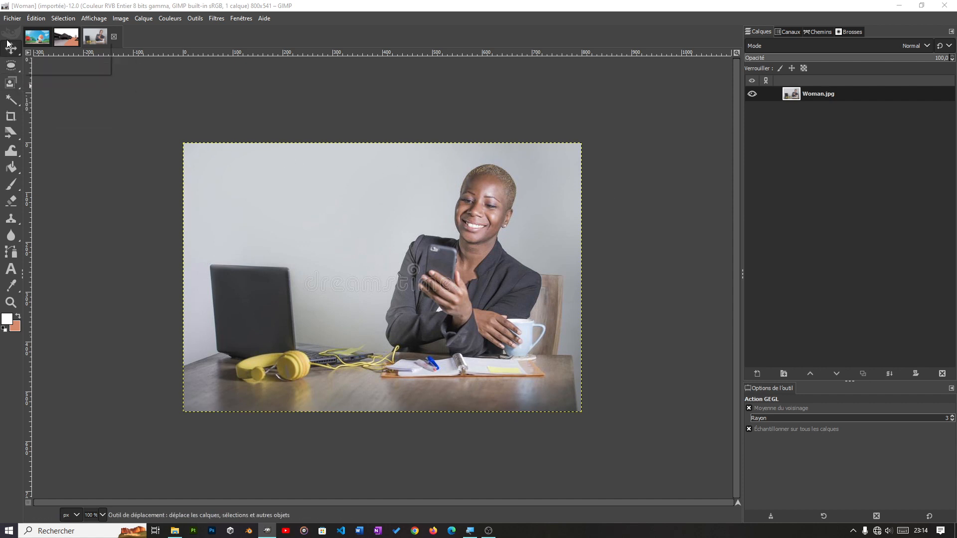
Try a rectangular selection on the wall above the laptop, replacing it with an elliptical selection beside the woman's head
mouse_move(11, 68)
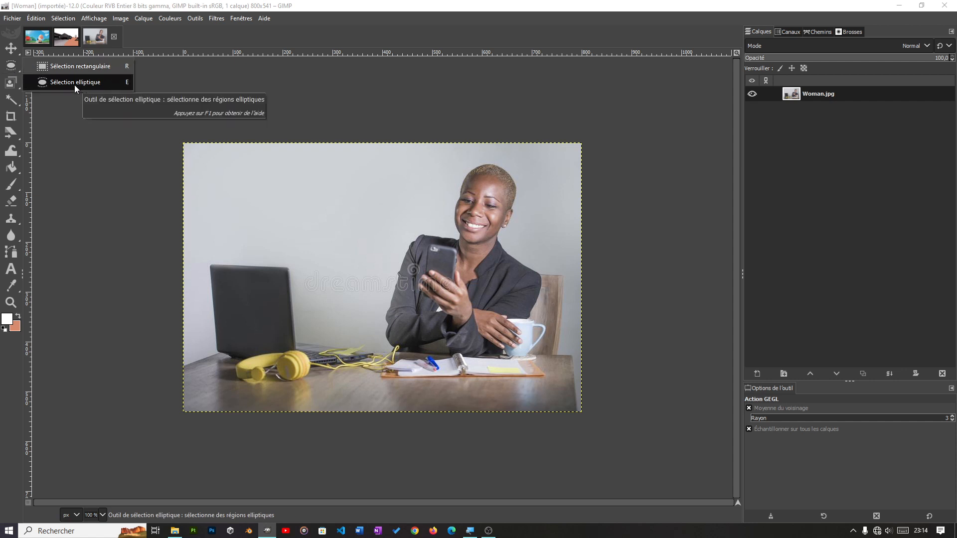
left_click(80, 65)
left_click_drag(211, 165, 314, 241)
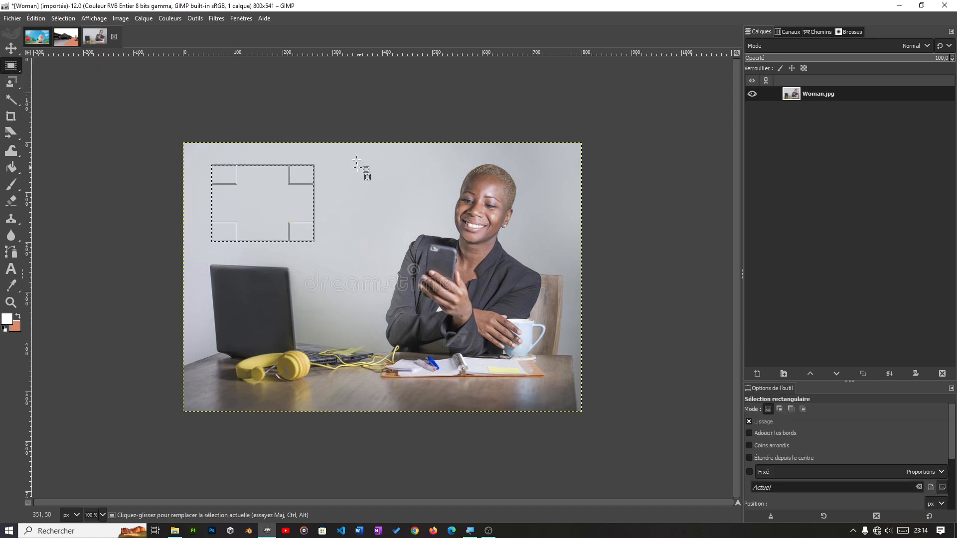
left_click(75, 81)
left_click_drag(348, 179, 422, 251)
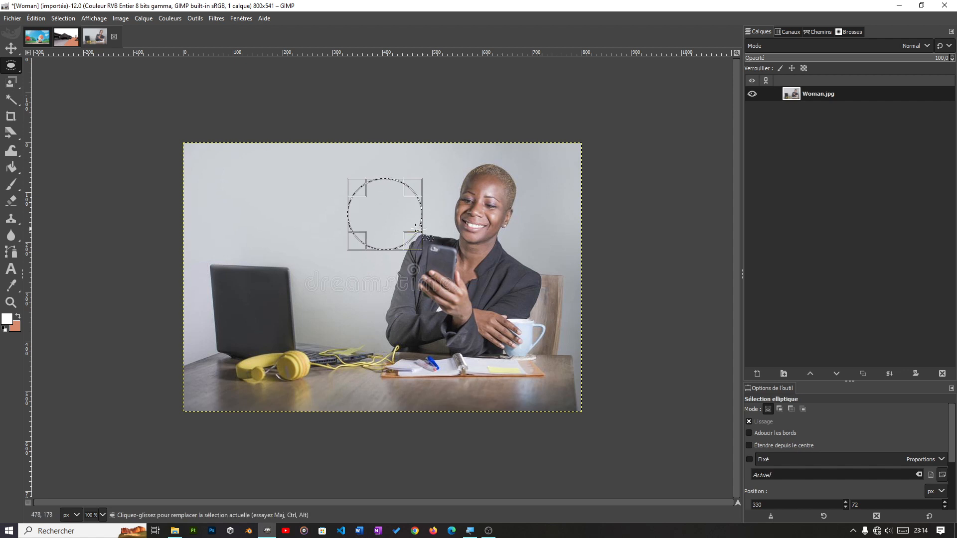
Select a rectangular area around the woman's head and adjust its upper edge to cover her hair
mouse_move(11, 65)
left_click(60, 66)
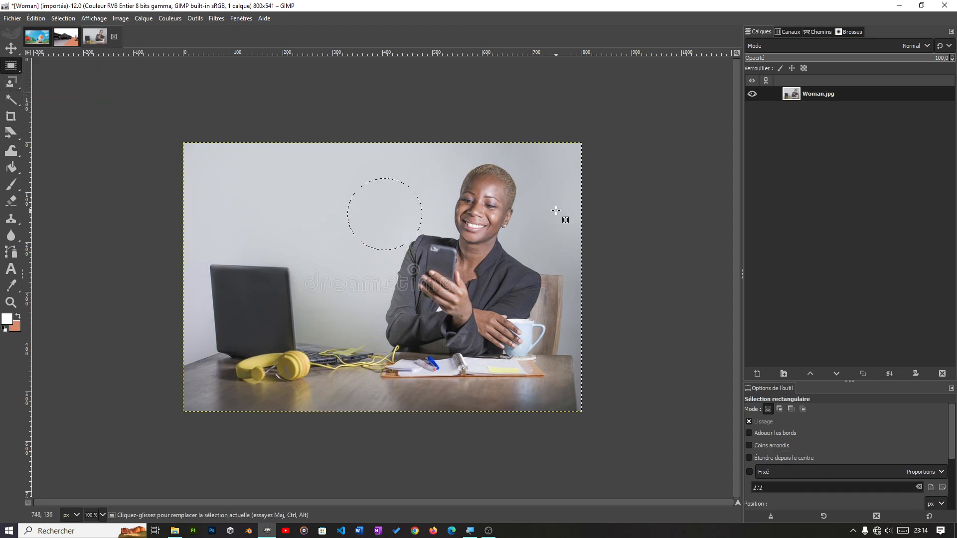
left_click_drag(424, 167, 540, 246)
left_click_drag(532, 189, 532, 182)
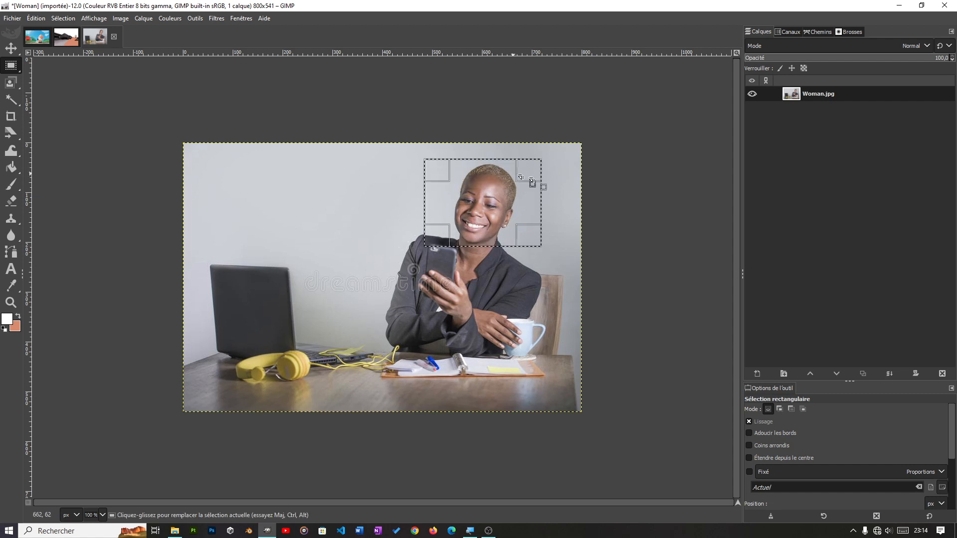
Preview a Gaussian blur with Size X and Y at 13,11 on the selected head area and cancel it
left_click(219, 18)
mouse_move(238, 92)
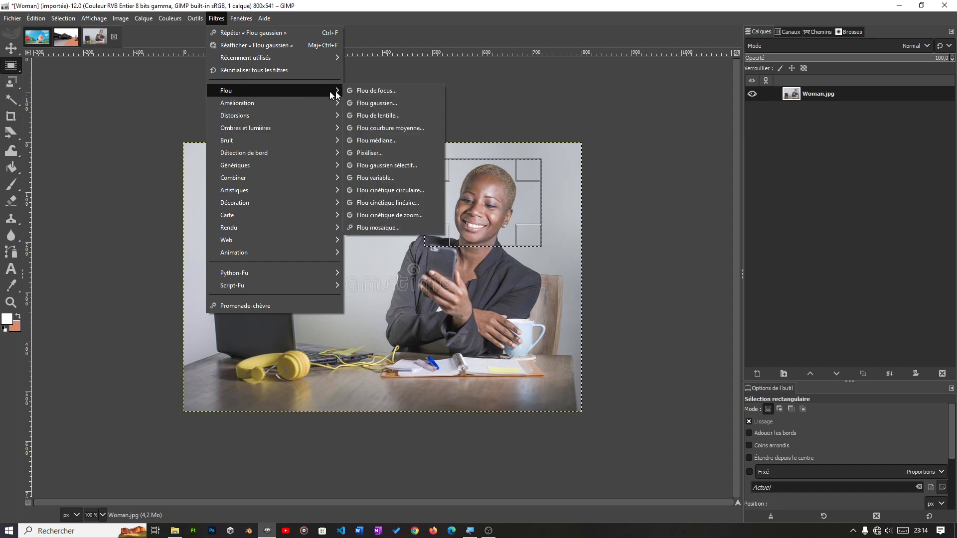
left_click(393, 103)
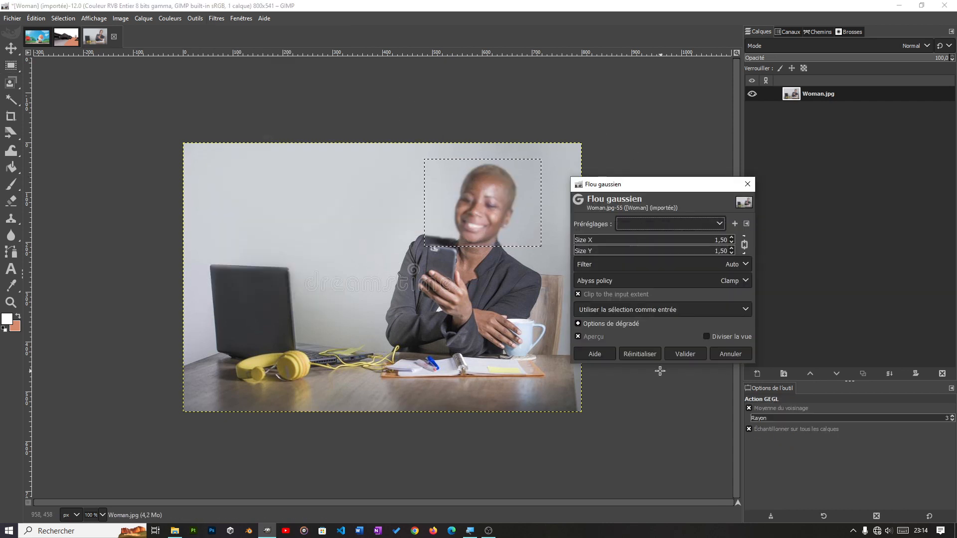
left_click(587, 243)
left_click_drag(586, 244, 593, 246)
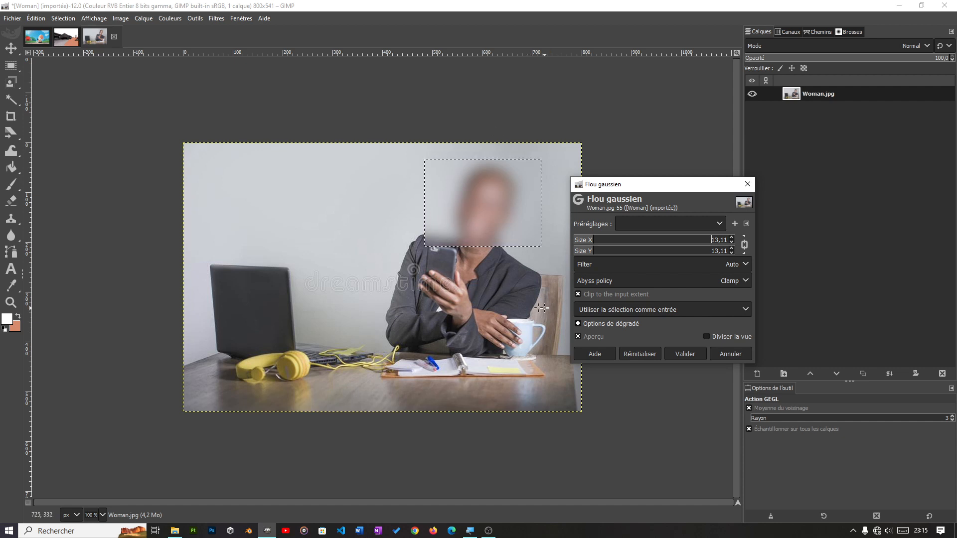
left_click(718, 354)
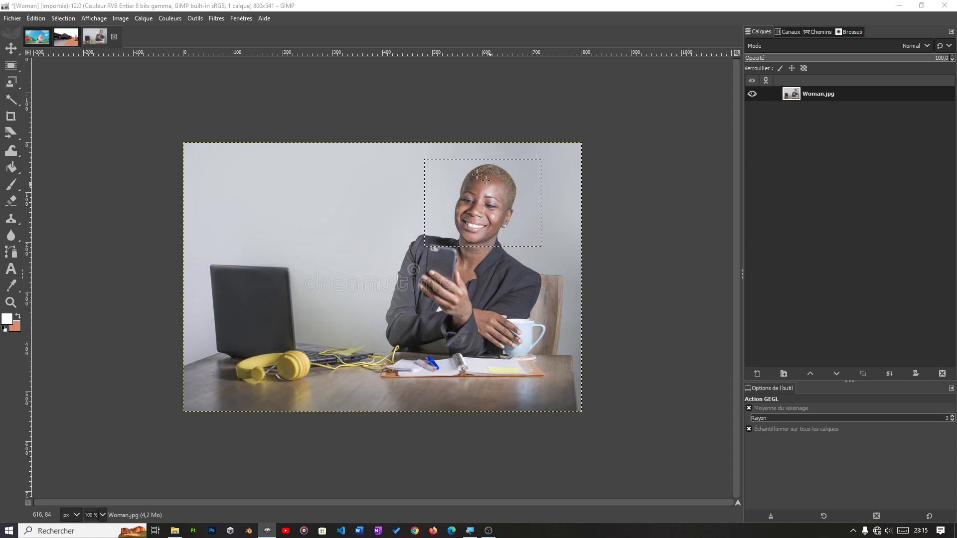
Clear the selection and preview the Gaussian blur at 1,50 on the whole photo, cancelling the filter
left_click(61, 20)
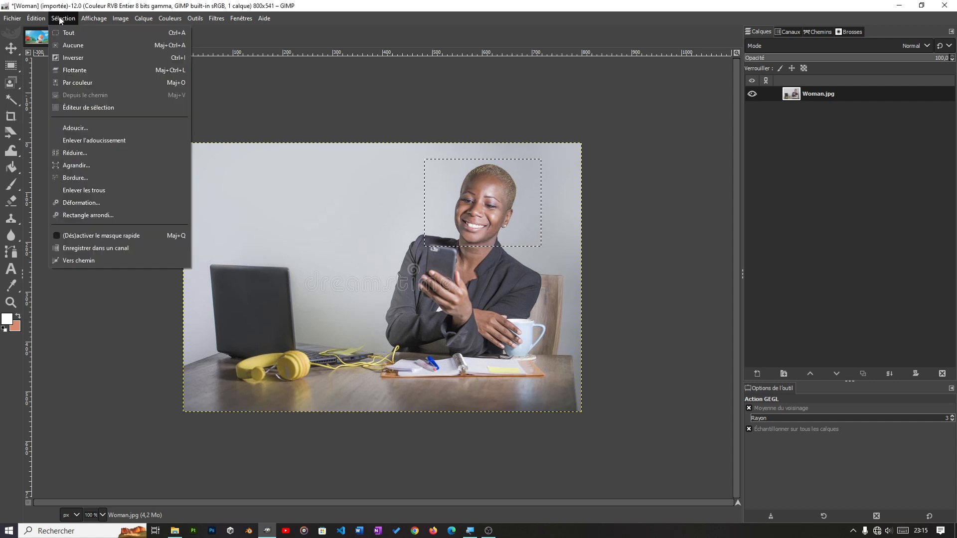
left_click(91, 43)
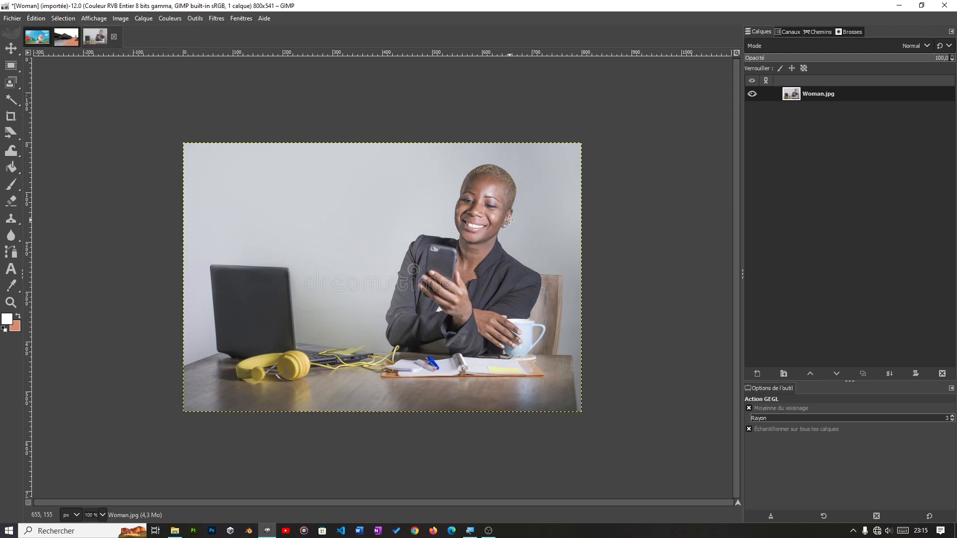
key("ctrl+shift+f")
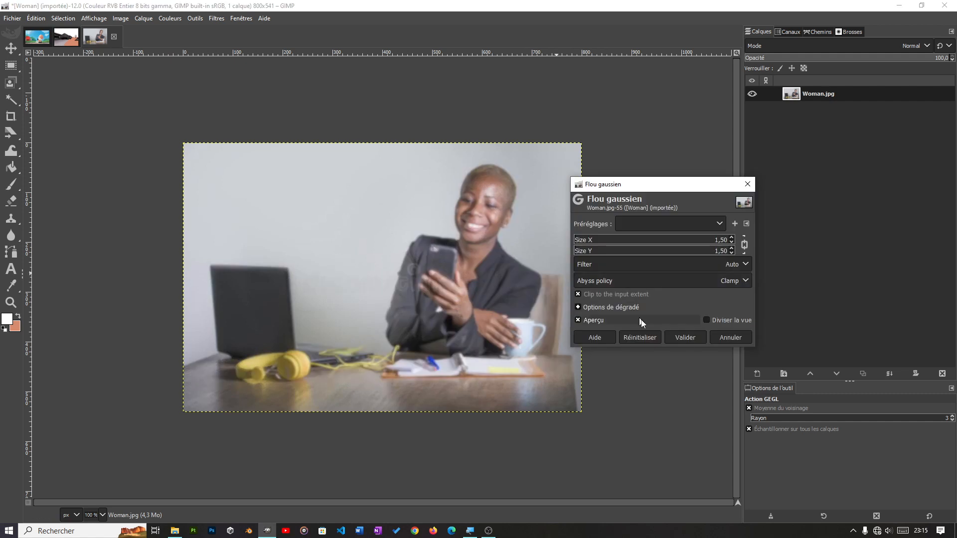
left_click(732, 337)
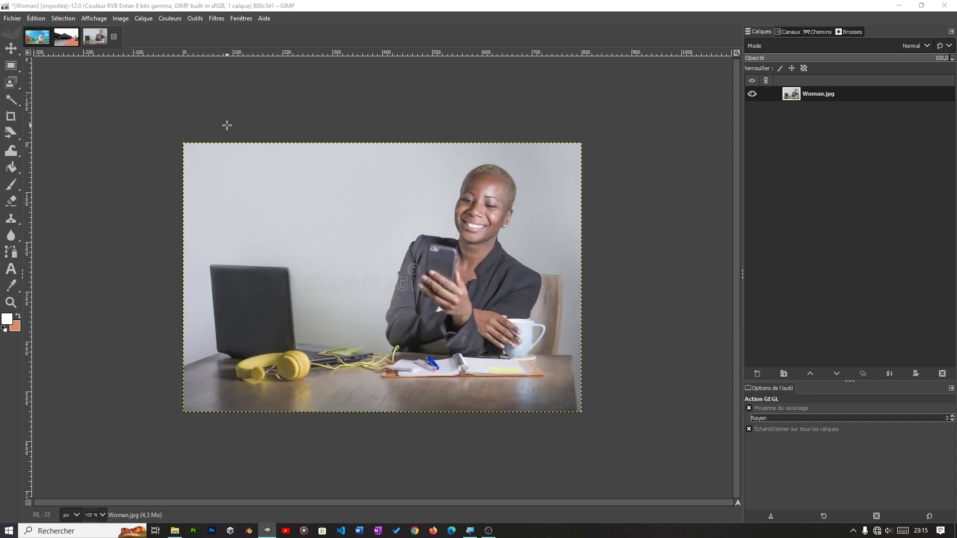
Select a wide rectangular area around the woman's head, from above her hair down to her neck
mouse_move(11, 65)
left_click(83, 74)
left_click_drag(396, 160, 548, 244)
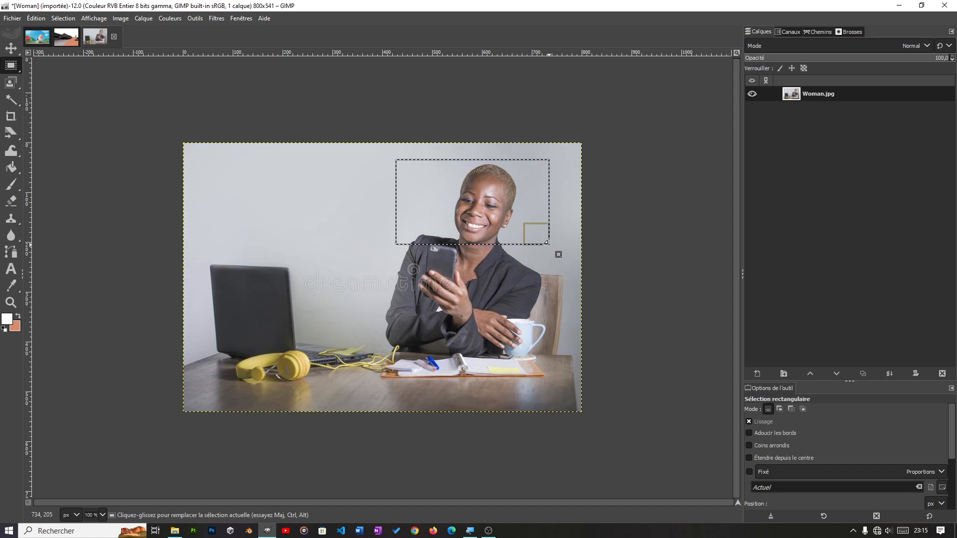
Preview the Pixelize filter with 16 by 16 square blocks on the selected head area and cancel it
left_click(218, 19)
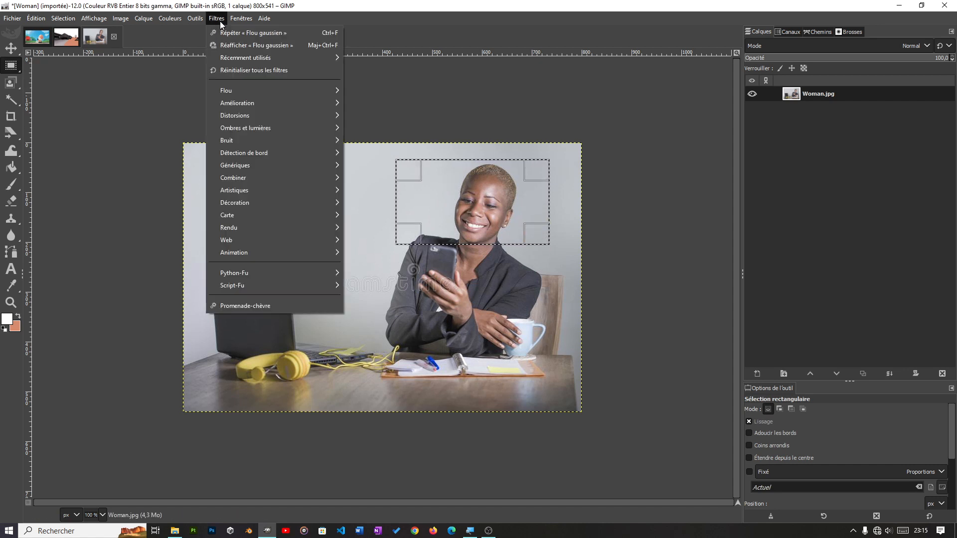
mouse_move(229, 89)
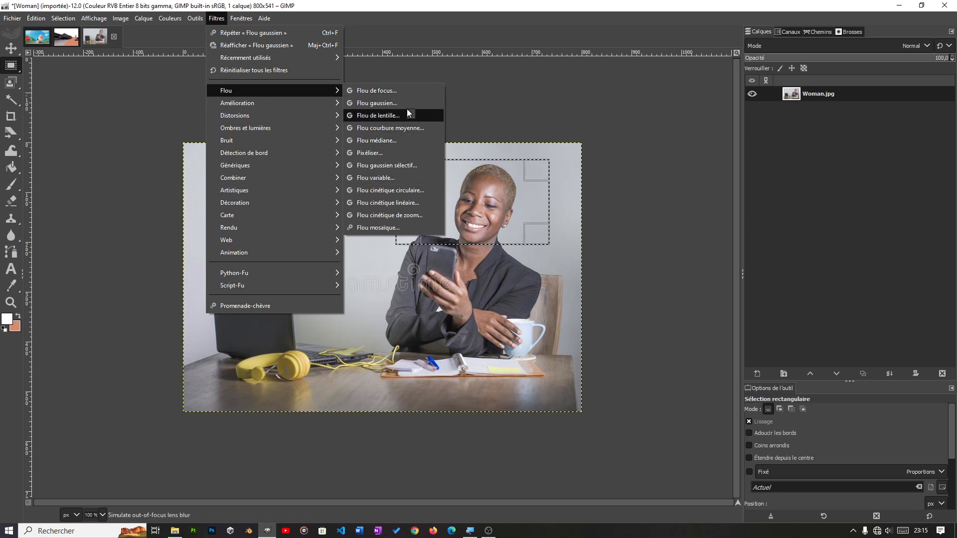
left_click(380, 153)
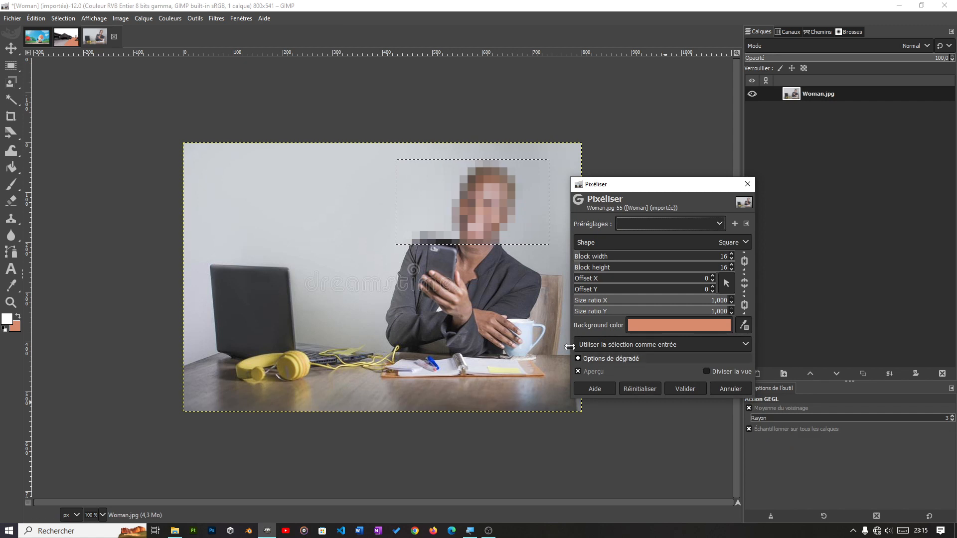
left_click(725, 389)
Bring up the Tileable Blur (Flou mosaïque) settings for the selected head area and cancel without applying them
left_click(216, 18)
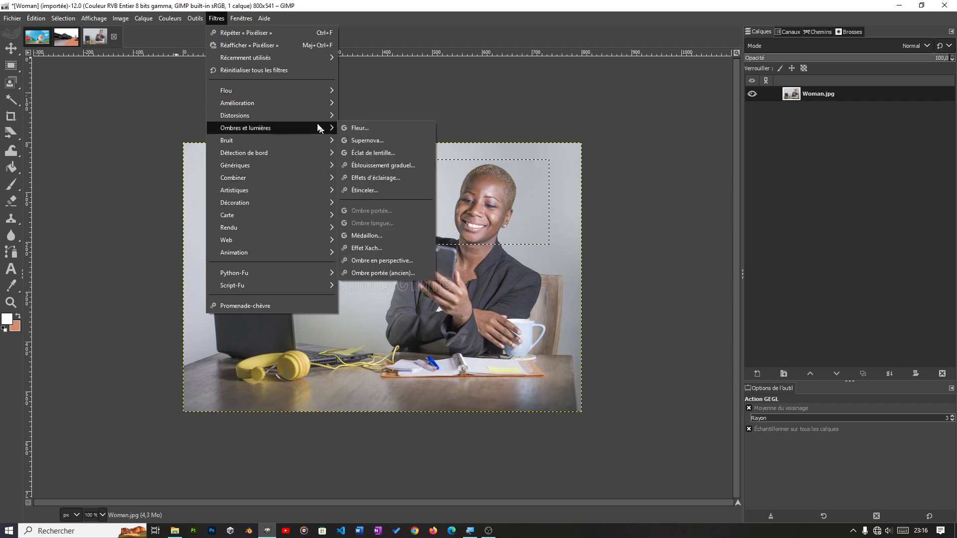
mouse_move(294, 90)
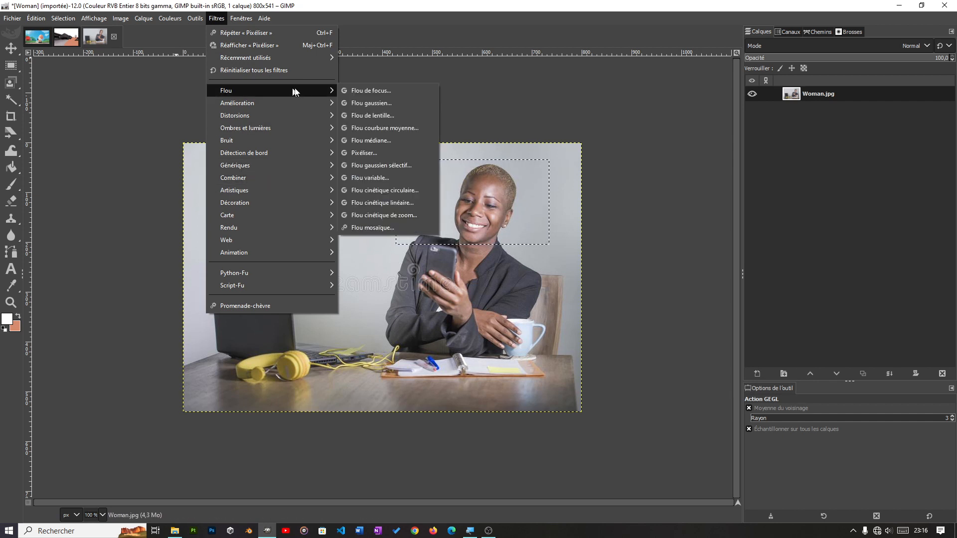
left_click(387, 234)
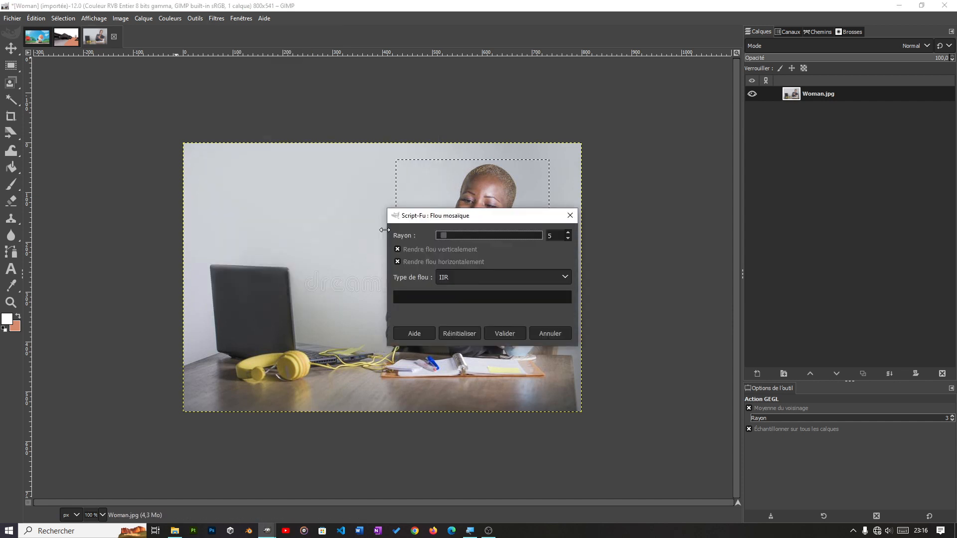
left_click(536, 337)
Look through the available blur filters for the selected head area
left_click(214, 18)
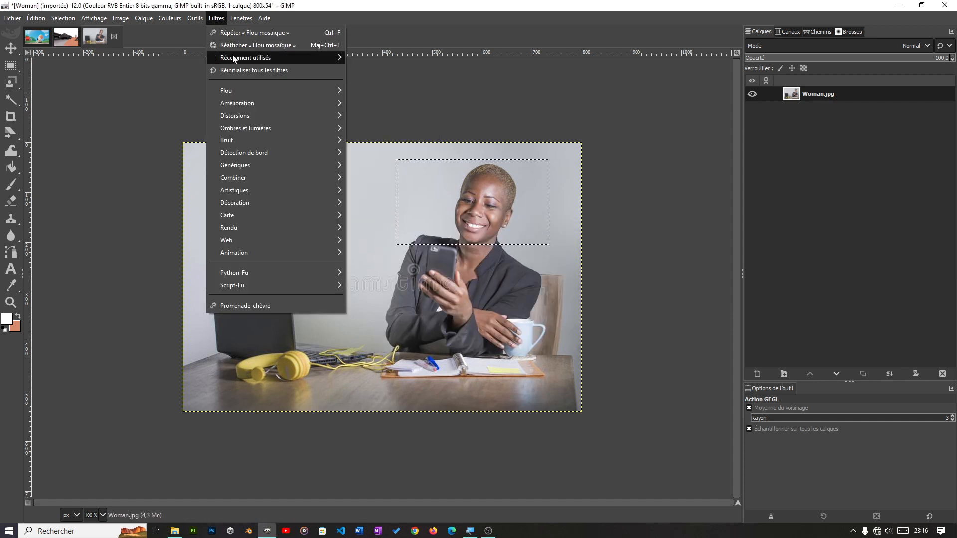
mouse_move(301, 91)
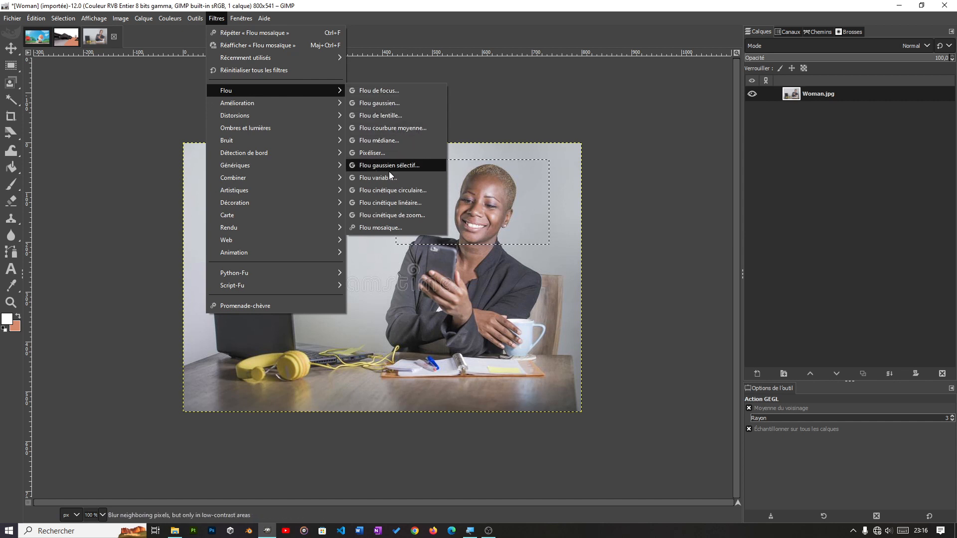